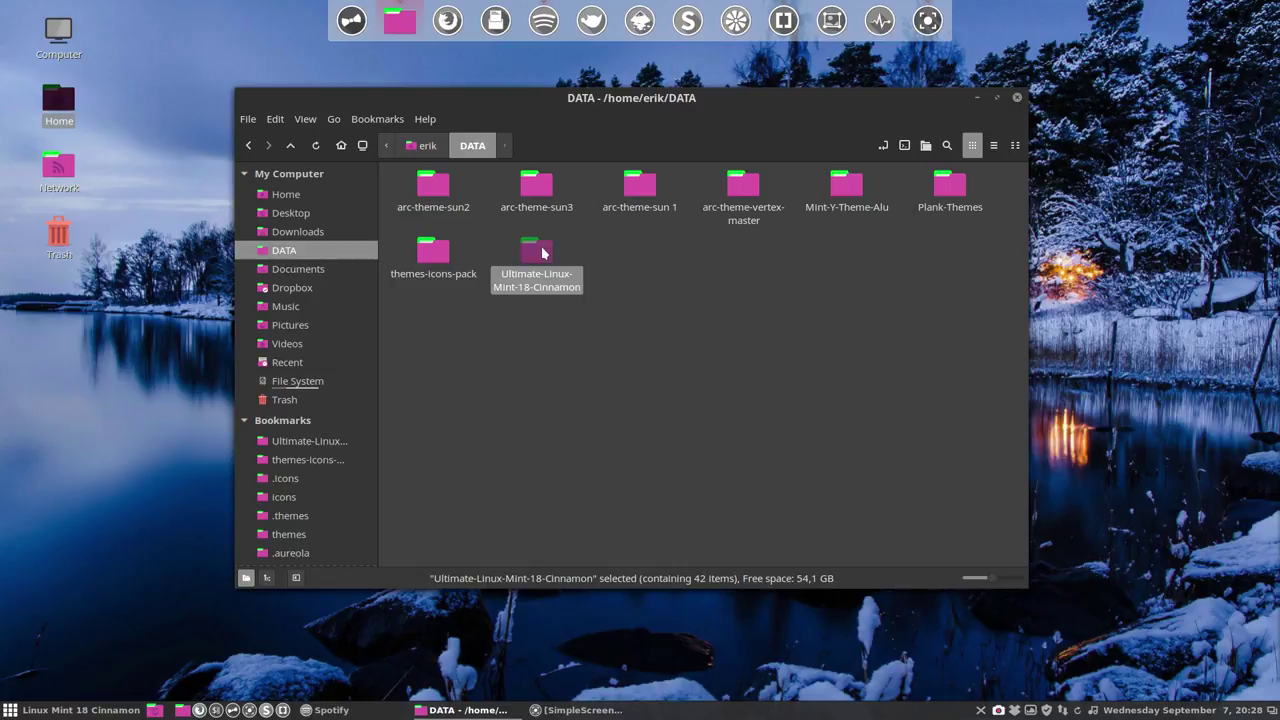
Switch to Firefox and open the repositories list of the bookmarked GitHub profile
left_click(447, 20)
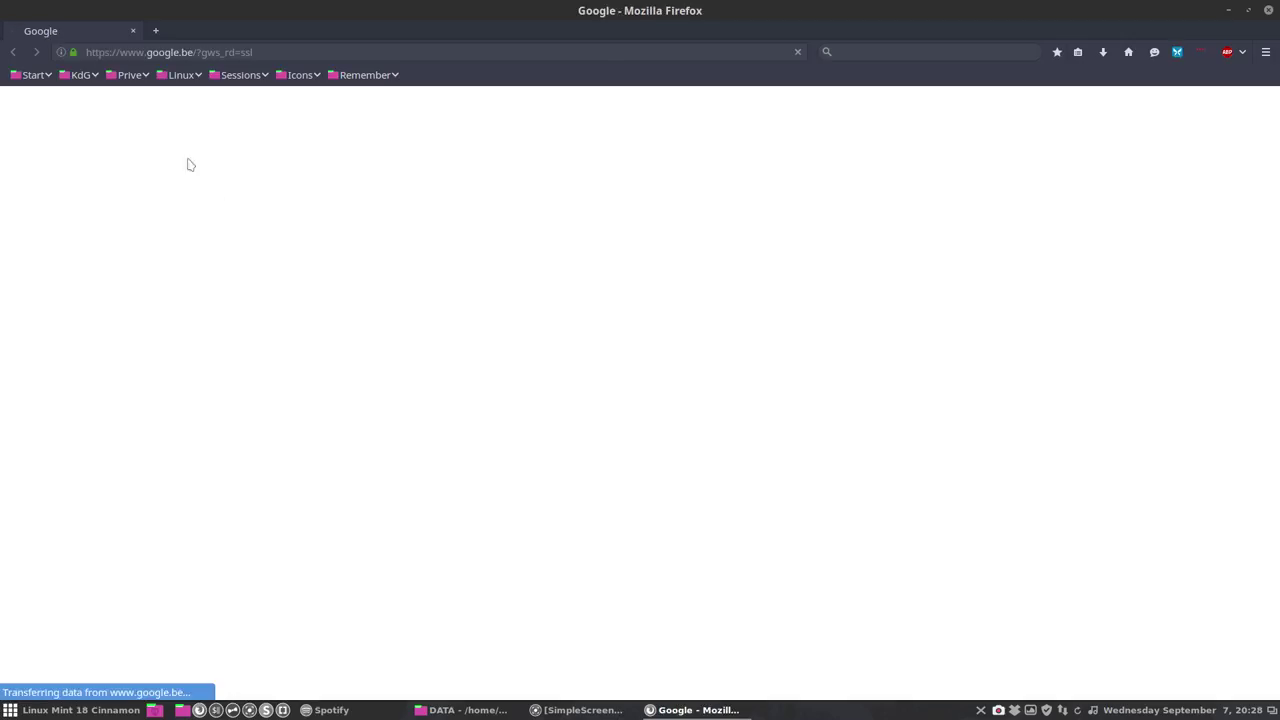
left_click(34, 76)
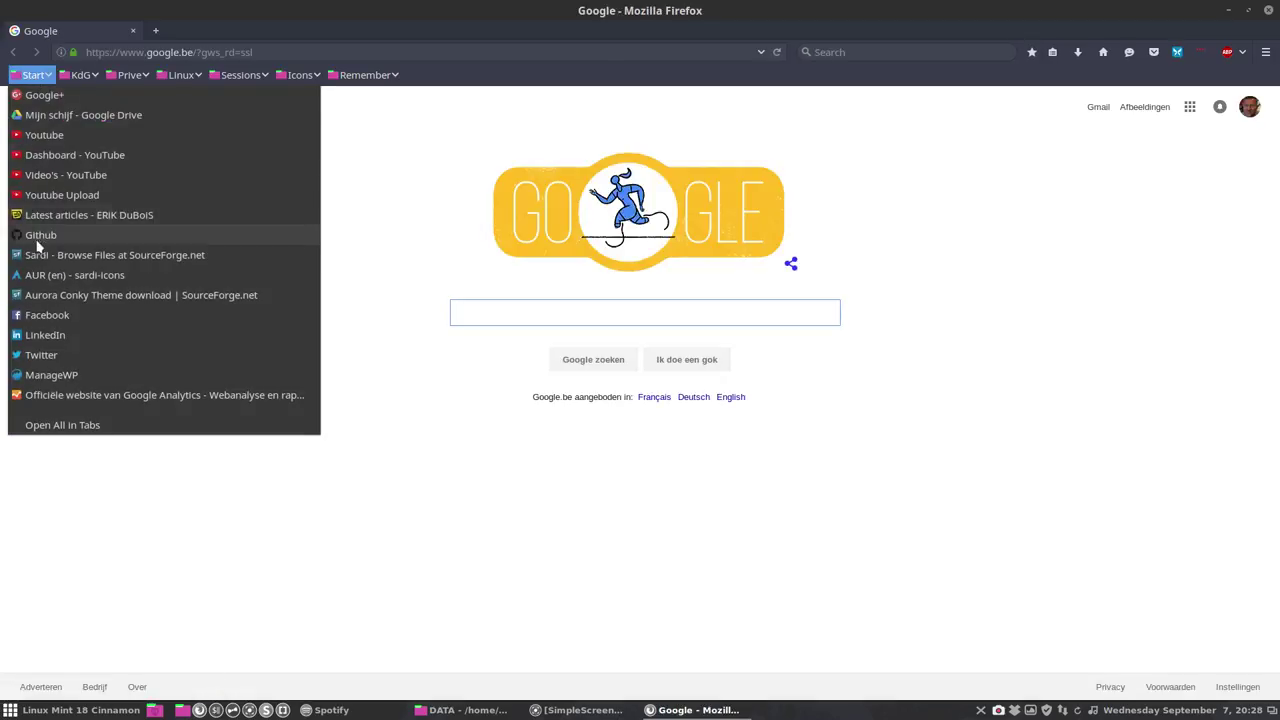
left_click(161, 240)
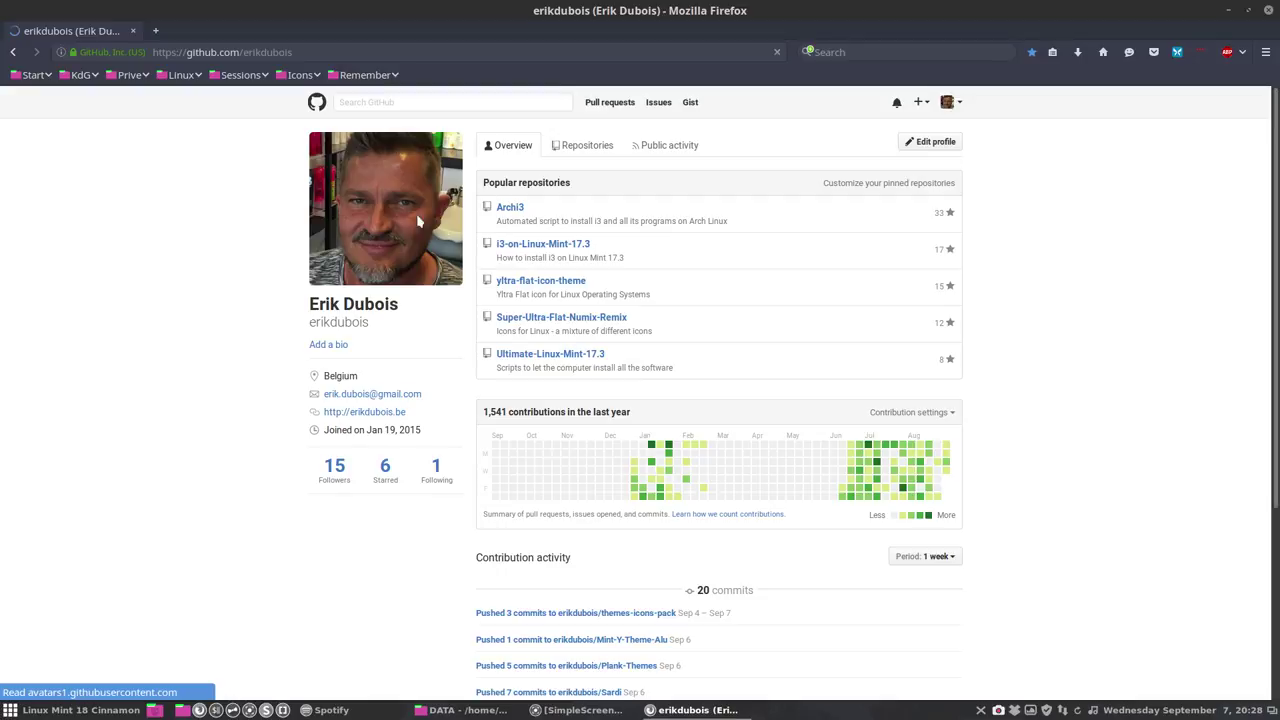
left_click(586, 146)
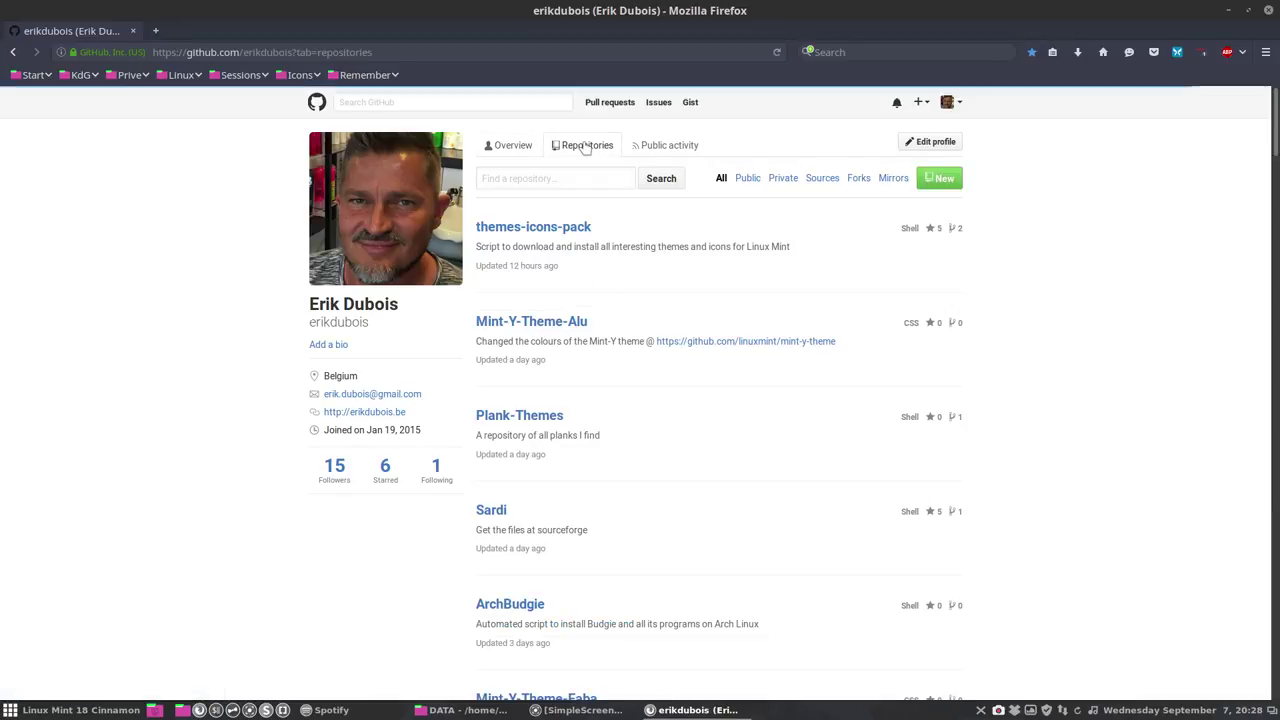
Browse the repositories list and open the Ultimate-Linux-Mint-18-Cinnamon repository
scroll(538, 437, "down", 5)
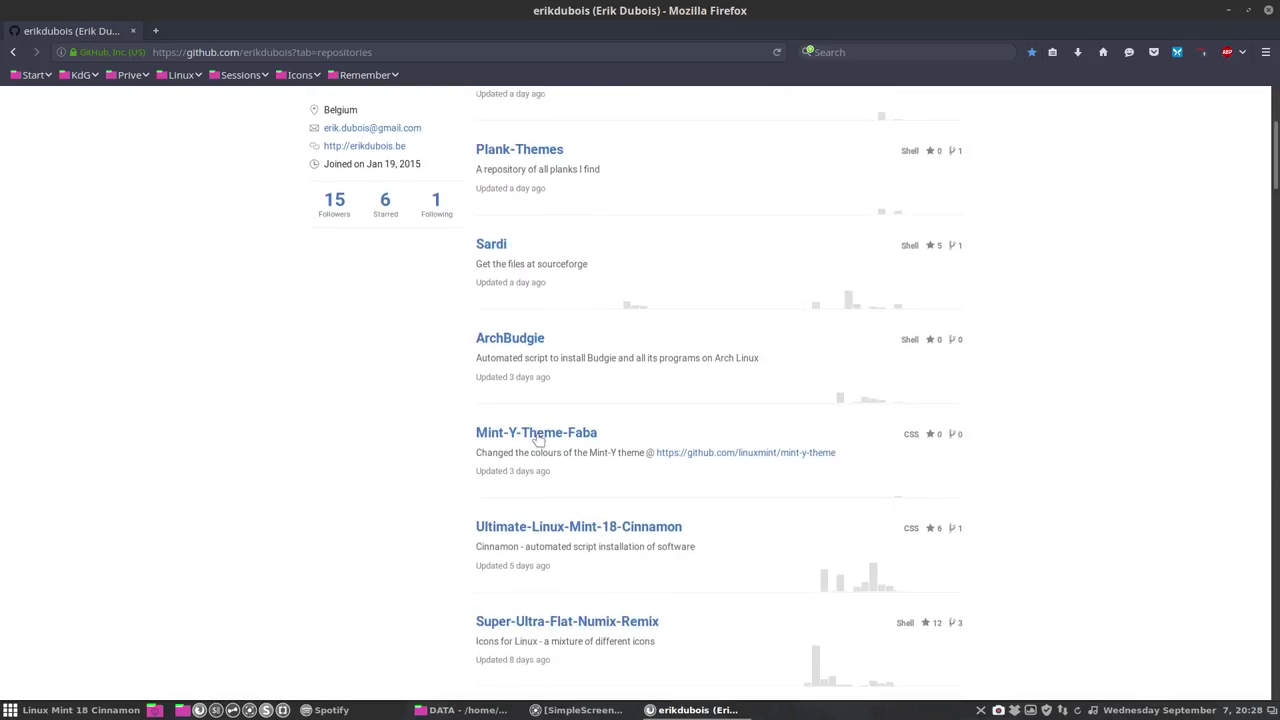
scroll(538, 437, "down", 3)
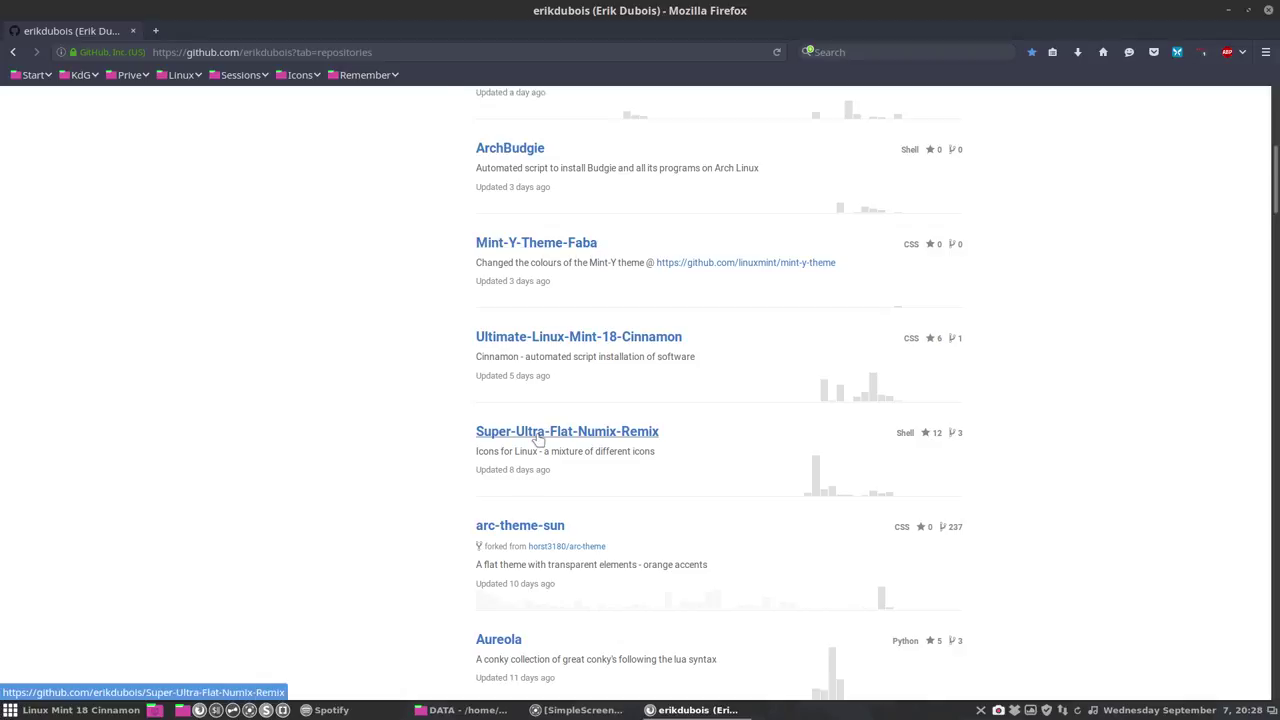
scroll(538, 440, "up", 7)
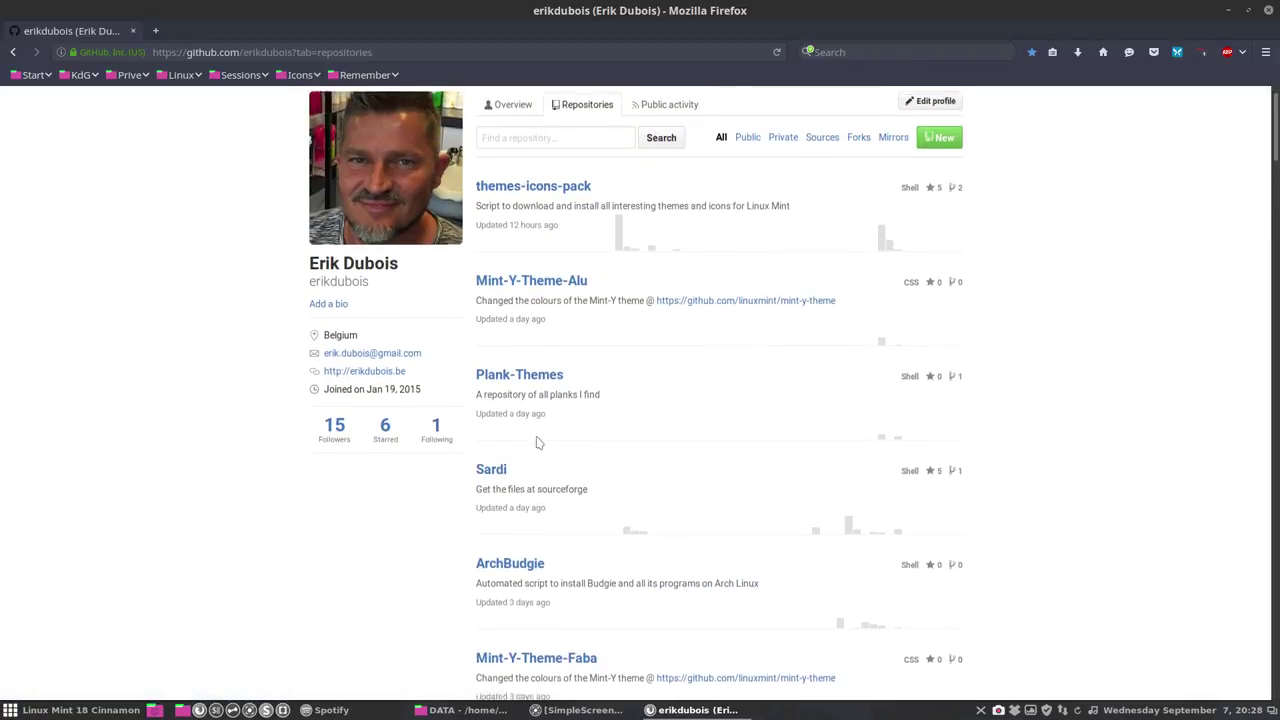
scroll(538, 443, "down", 8)
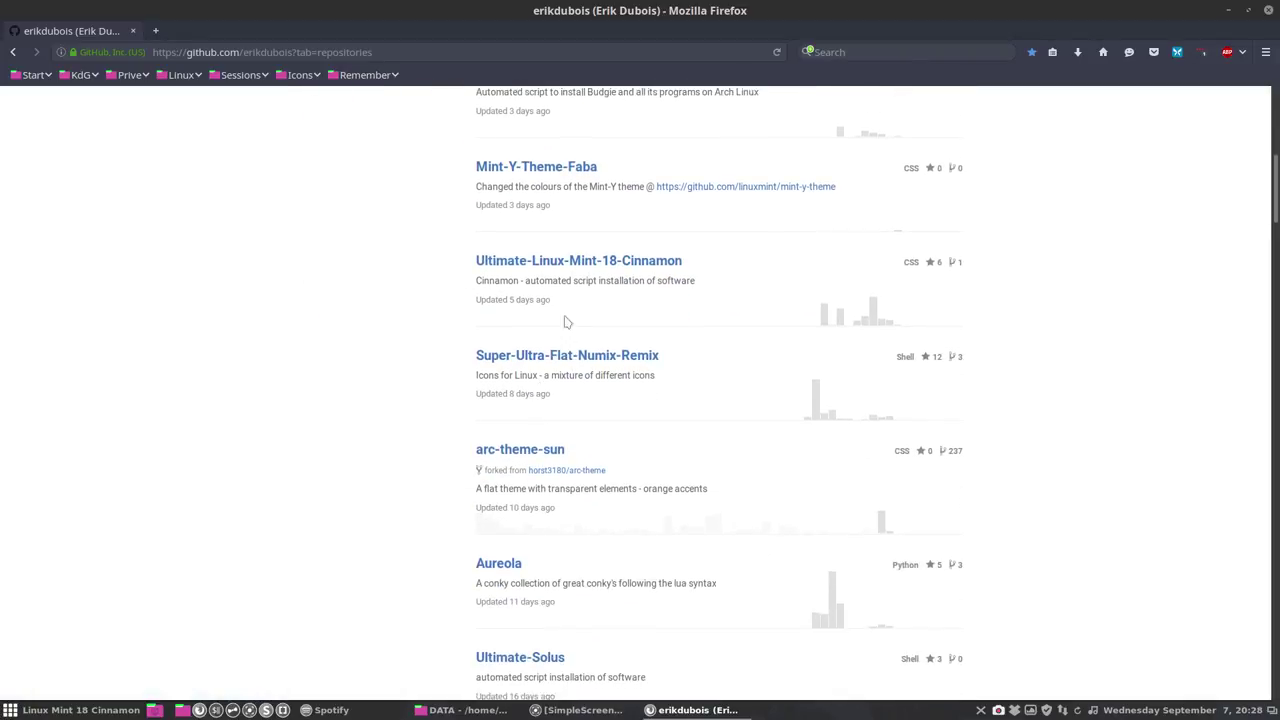
left_click(590, 265)
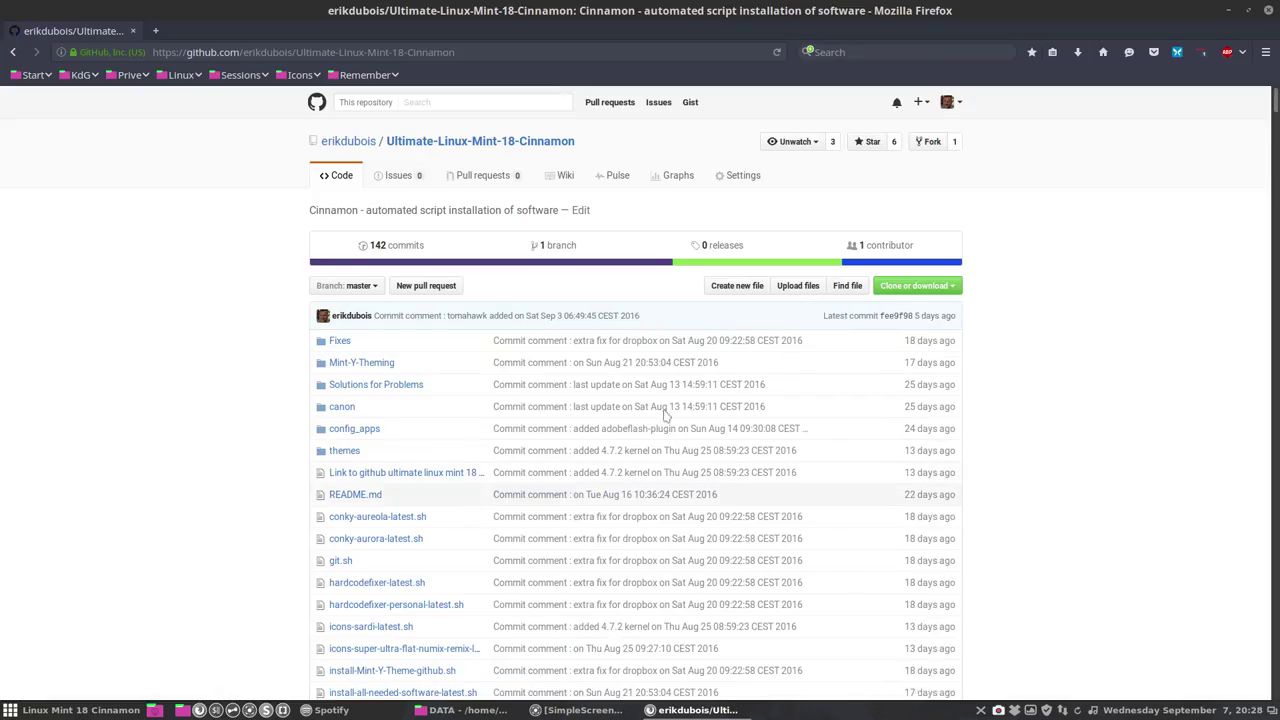
Download the Ultimate-Linux-Mint-18-Cinnamon repository as a ZIP and show the downloaded file in its folder
left_click(914, 286)
left_click(871, 390)
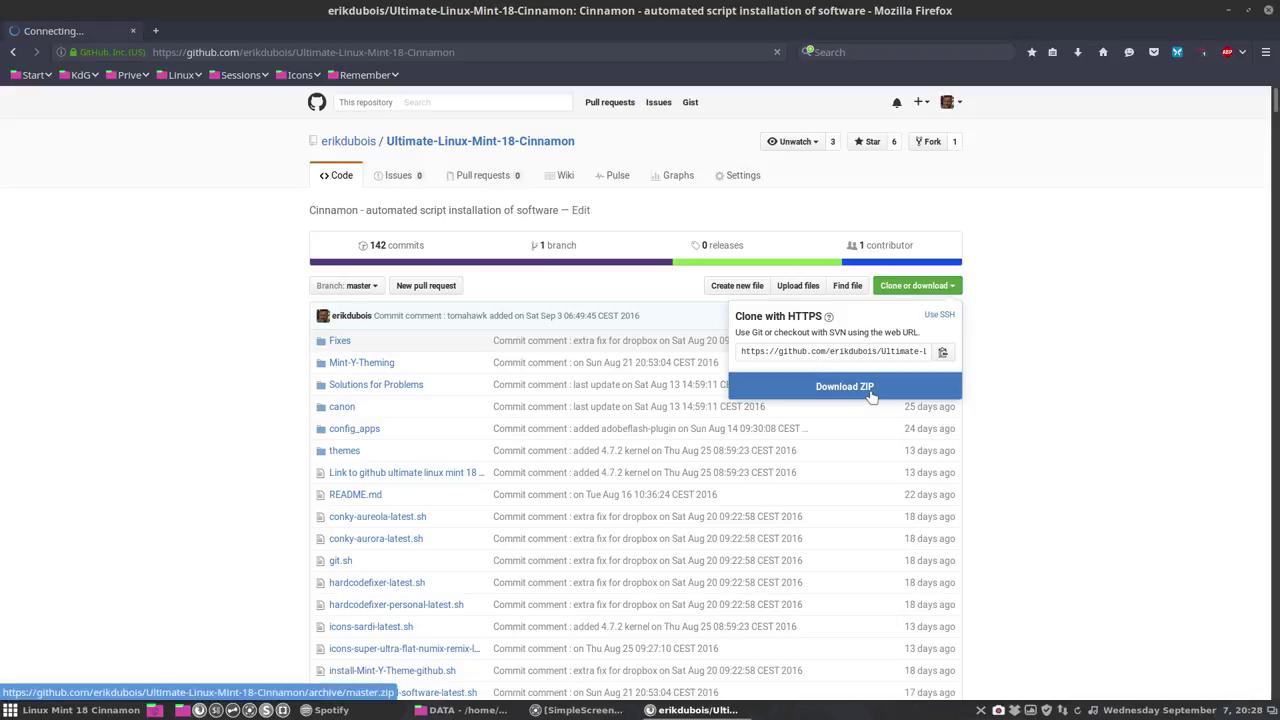
left_click(1076, 58)
left_click(1065, 103)
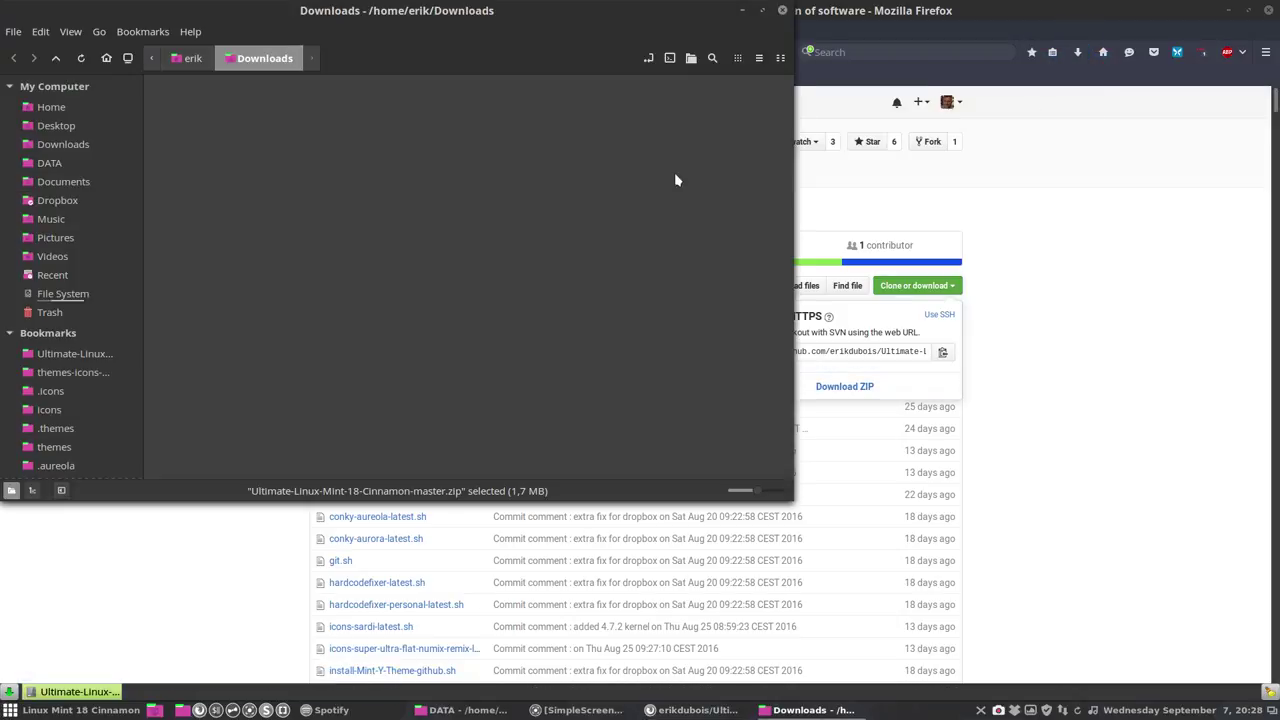
Extract the downloaded Ultimate-Linux-Mint-18-Cinnamon archive in the Downloads folder and open the extracted folder
right_click(616, 102)
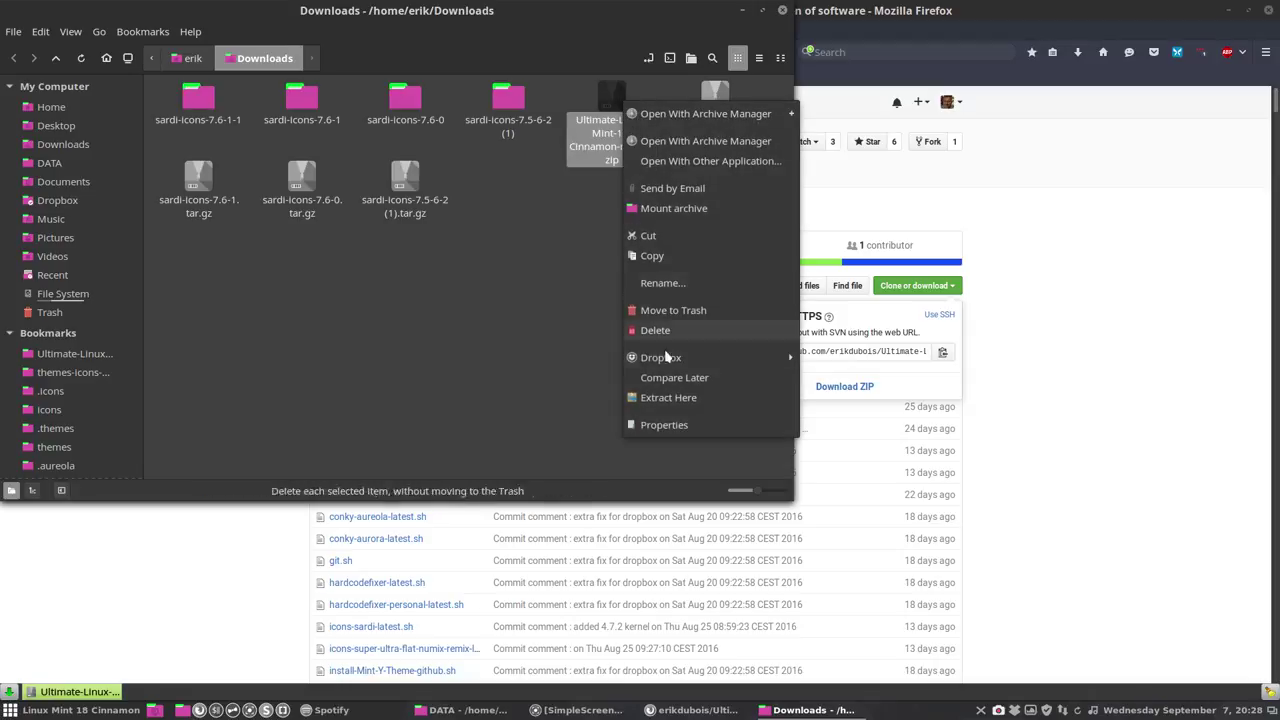
left_click(675, 398)
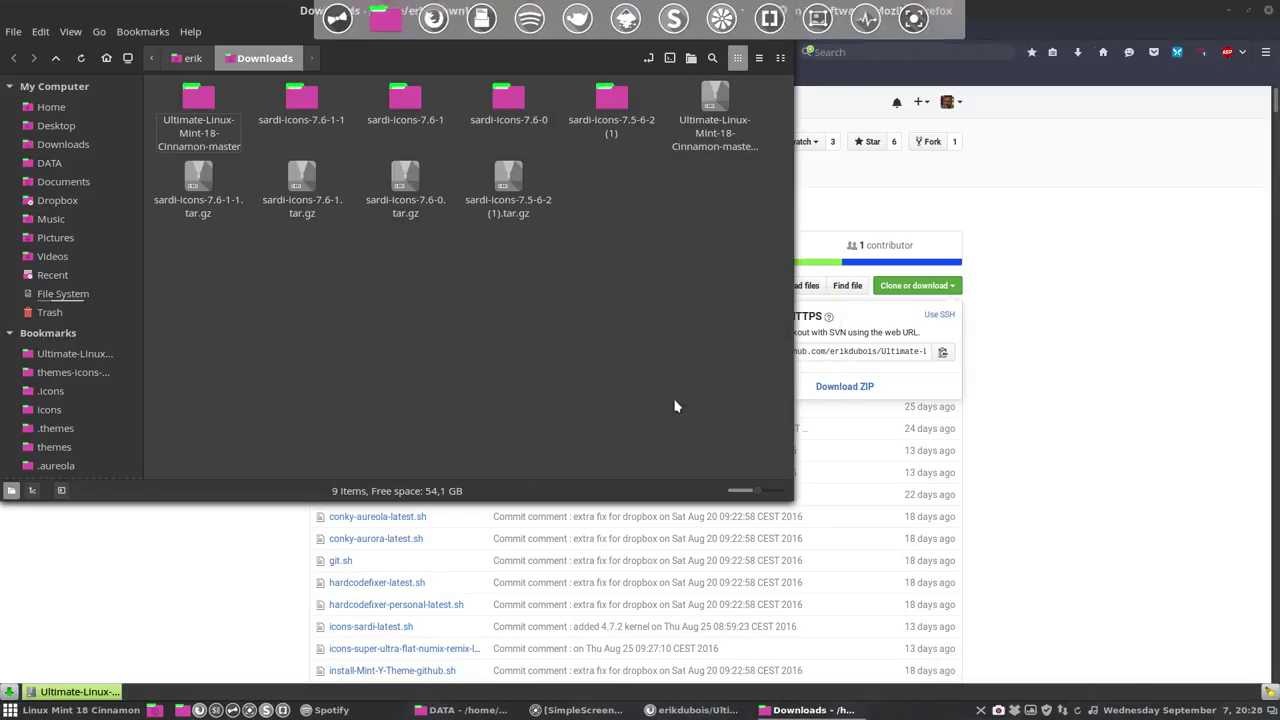
double_click(196, 108)
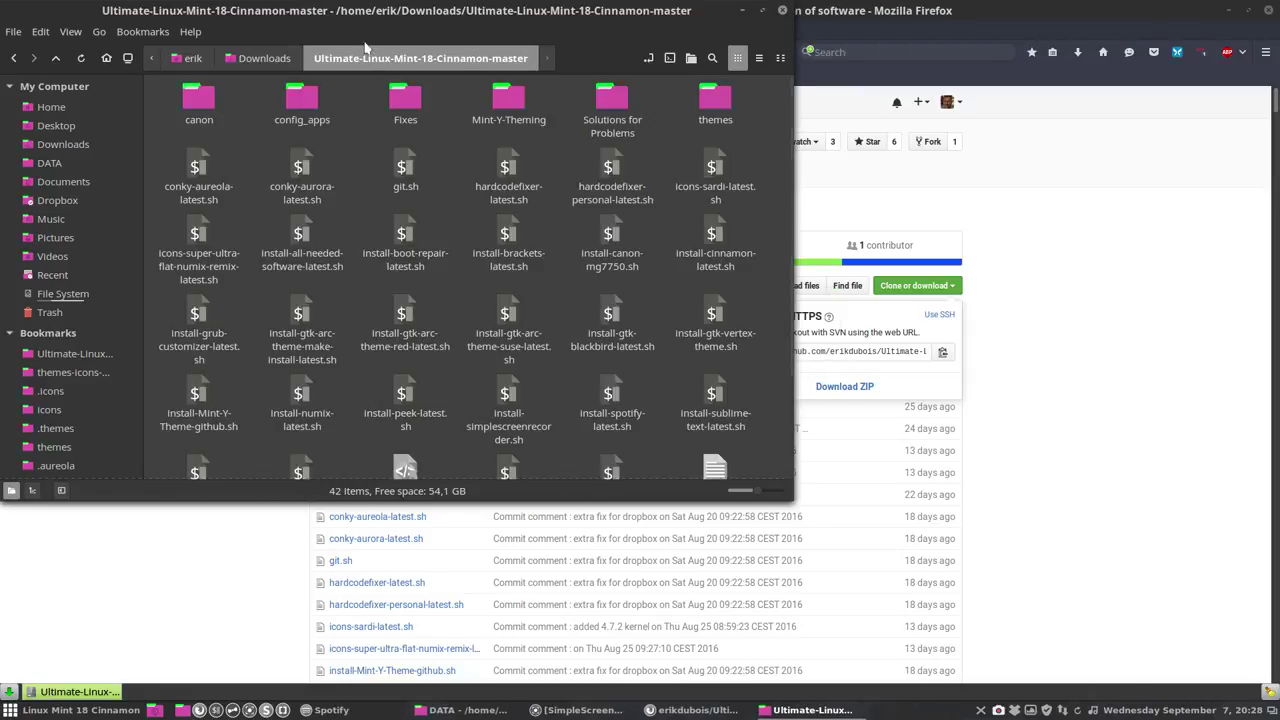
Select icons-sardi-latest.sh in the extracted folder, then move the file manager window clear and minimize the browser
left_click(405, 237)
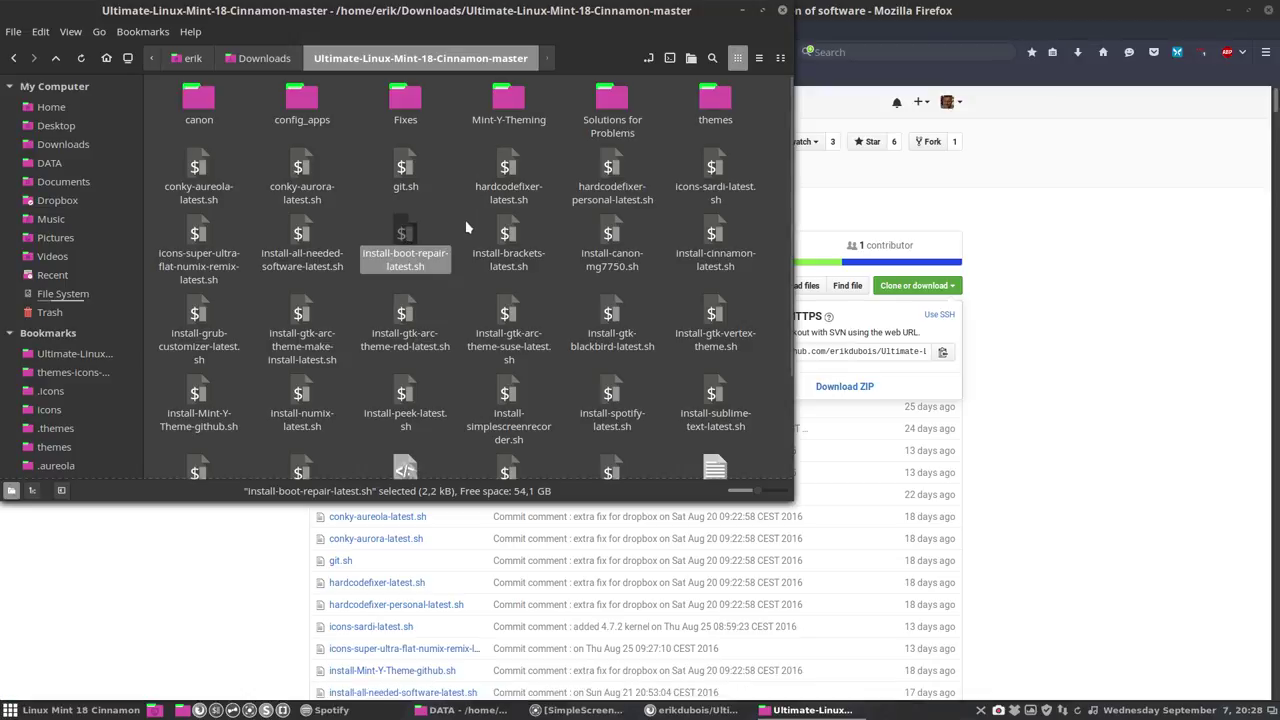
left_click(713, 170)
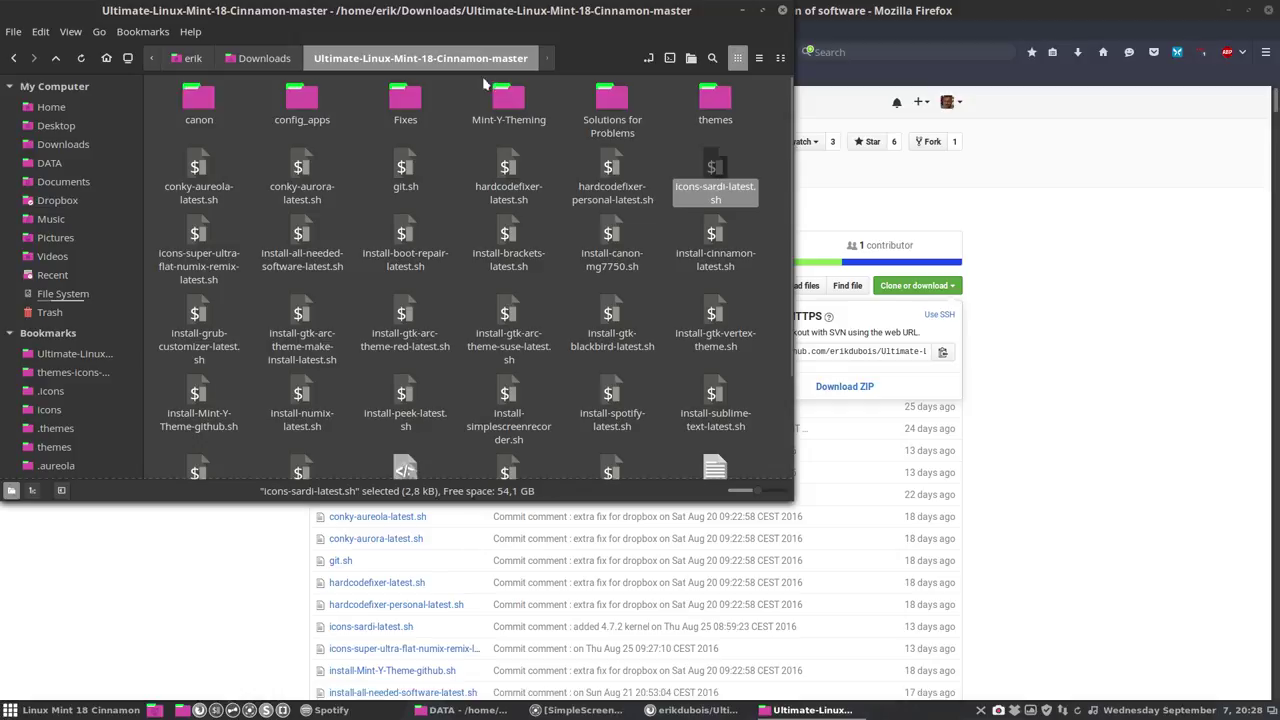
left_click_drag(455, 18, 843, 113)
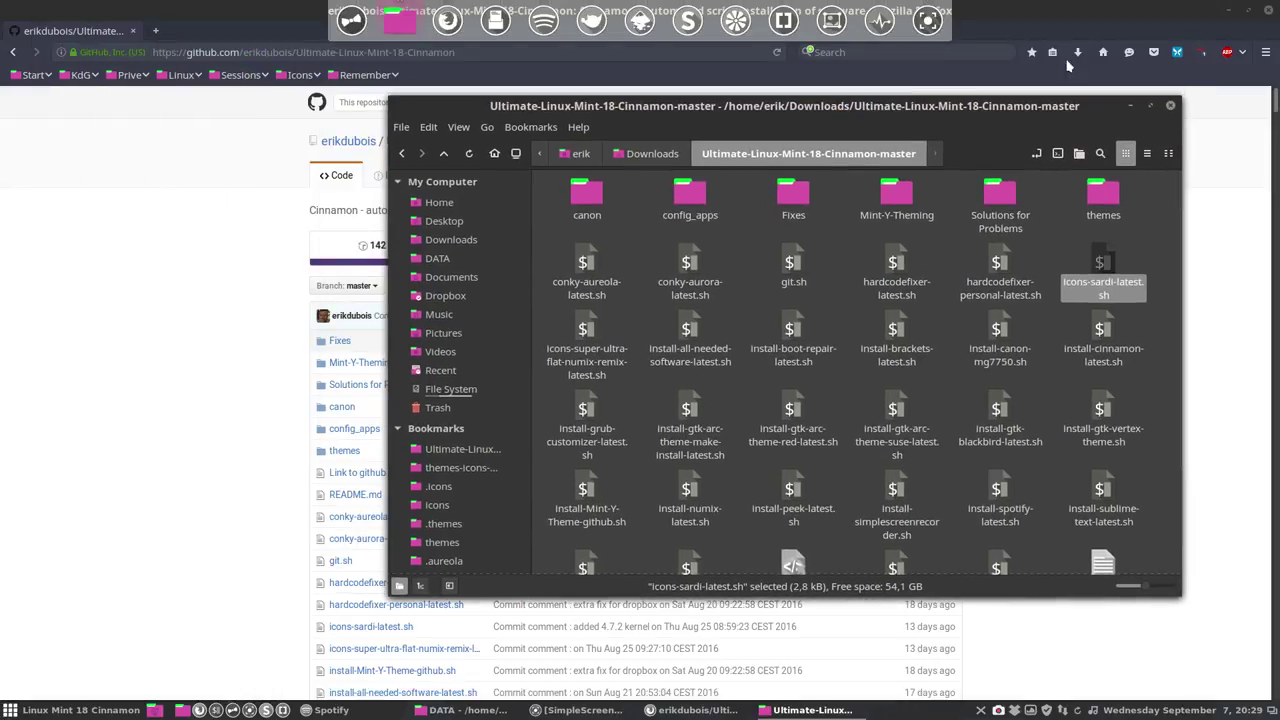
left_click(1224, 14)
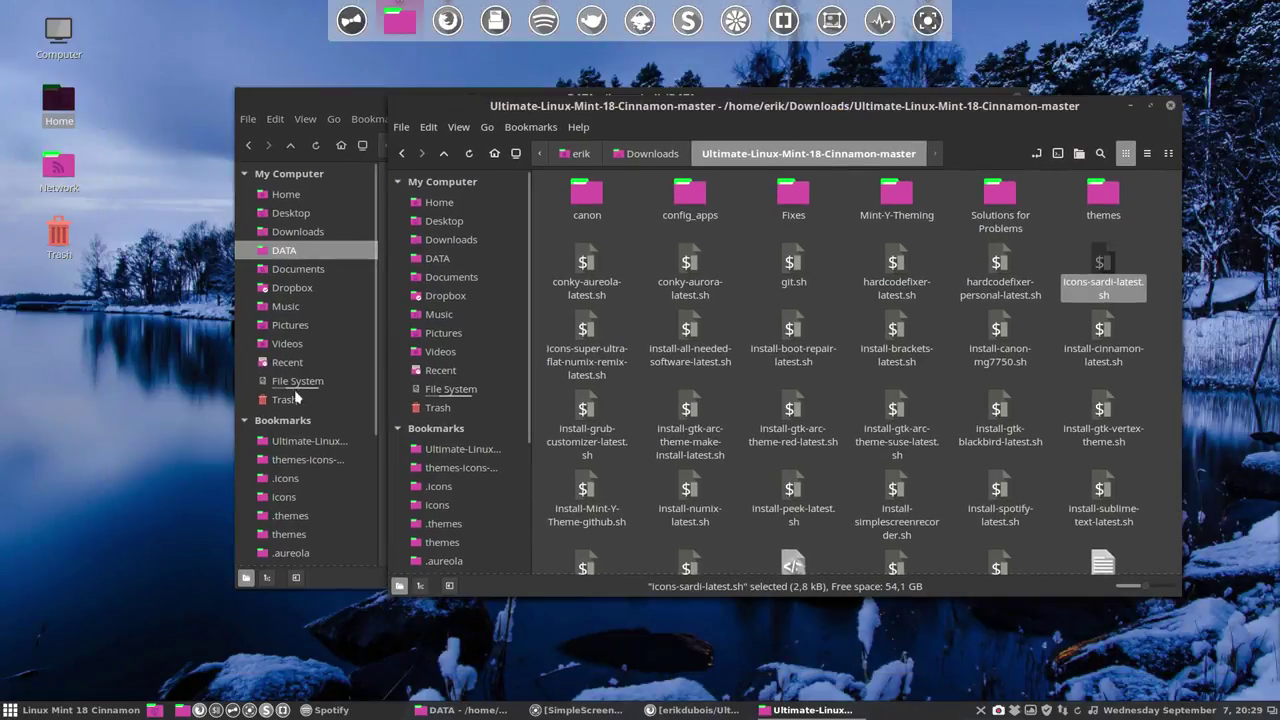
Delete all the Sardi icon theme folders from the .icons folder
scroll(283, 451, "down", 1)
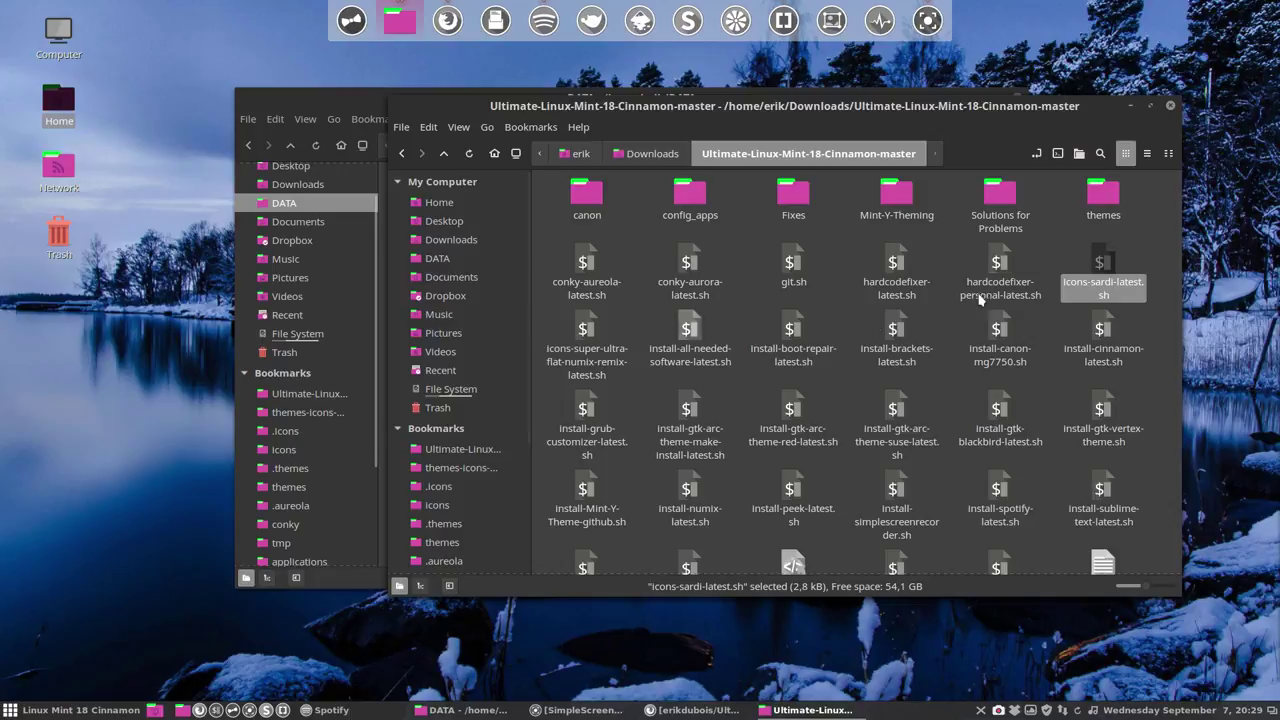
left_click(300, 436)
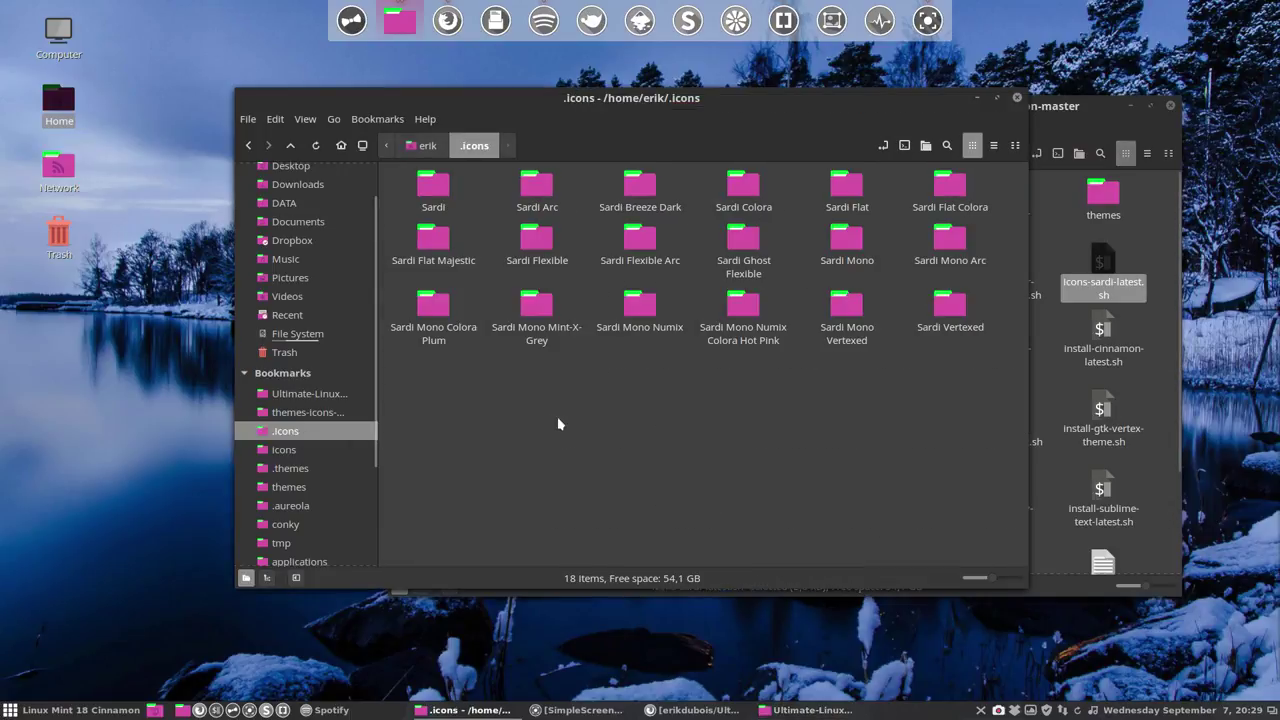
key("ctrl+a")
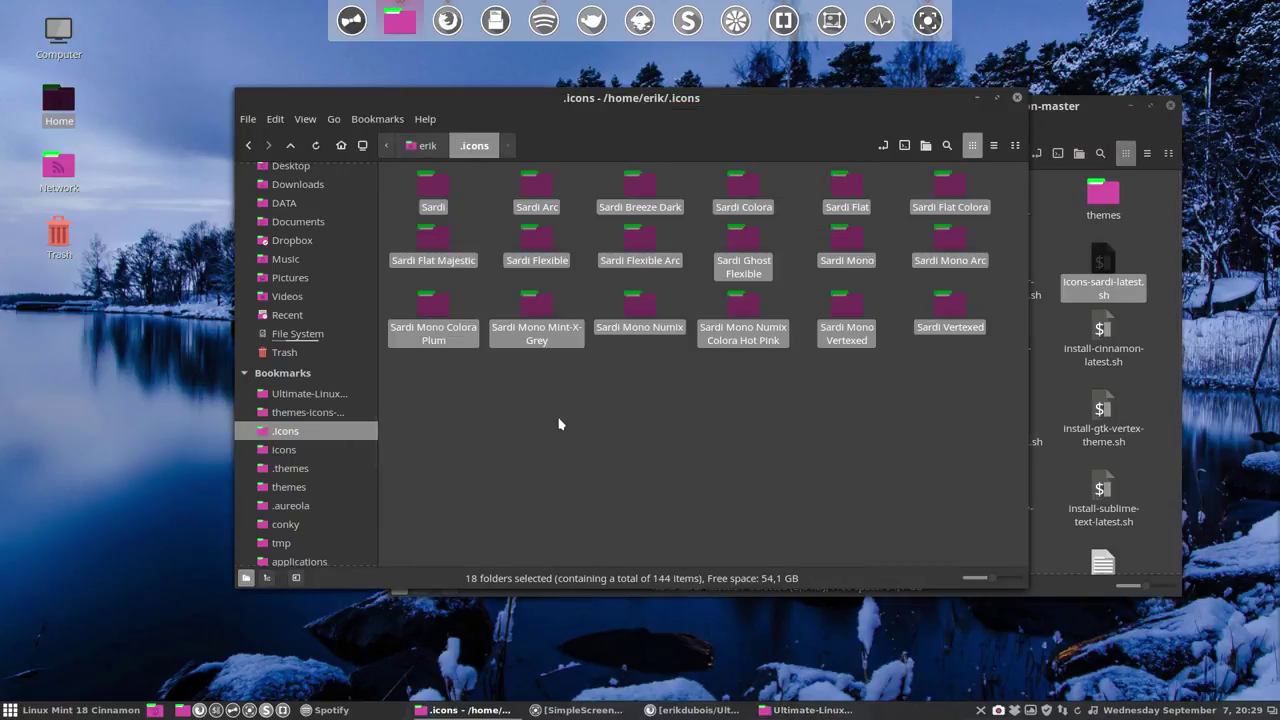
left_click(676, 406)
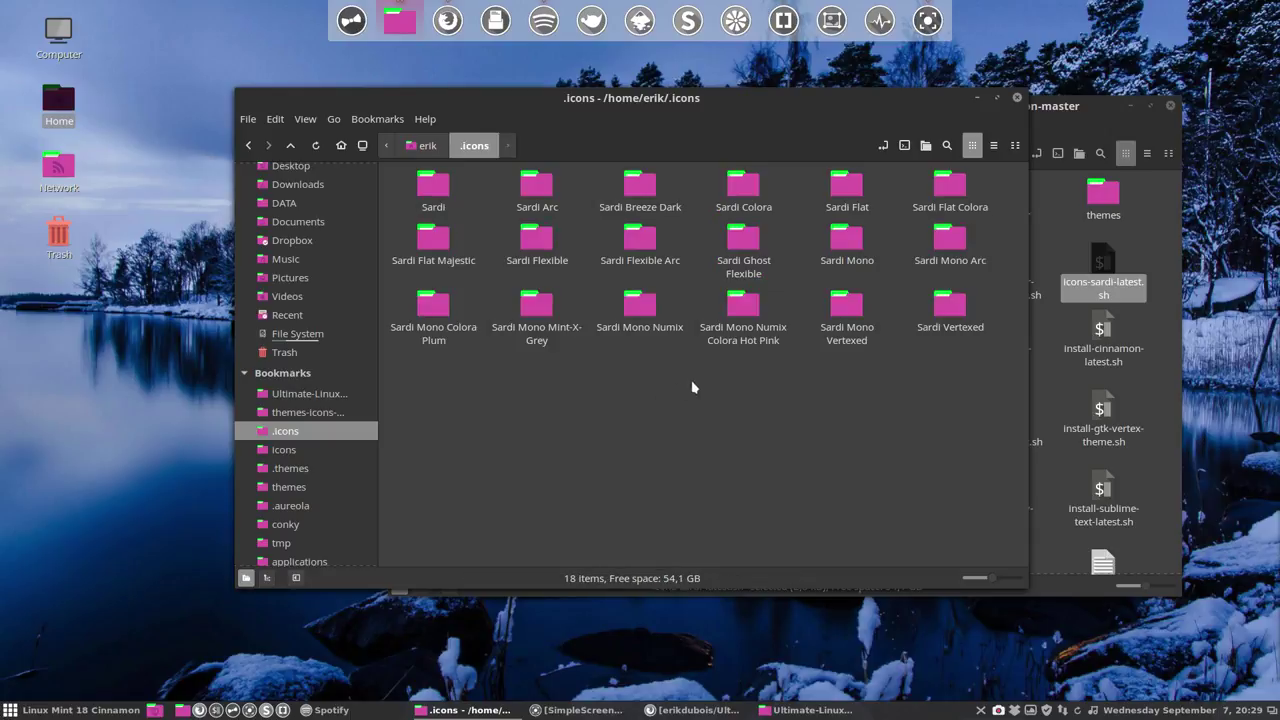
left_click(737, 310)
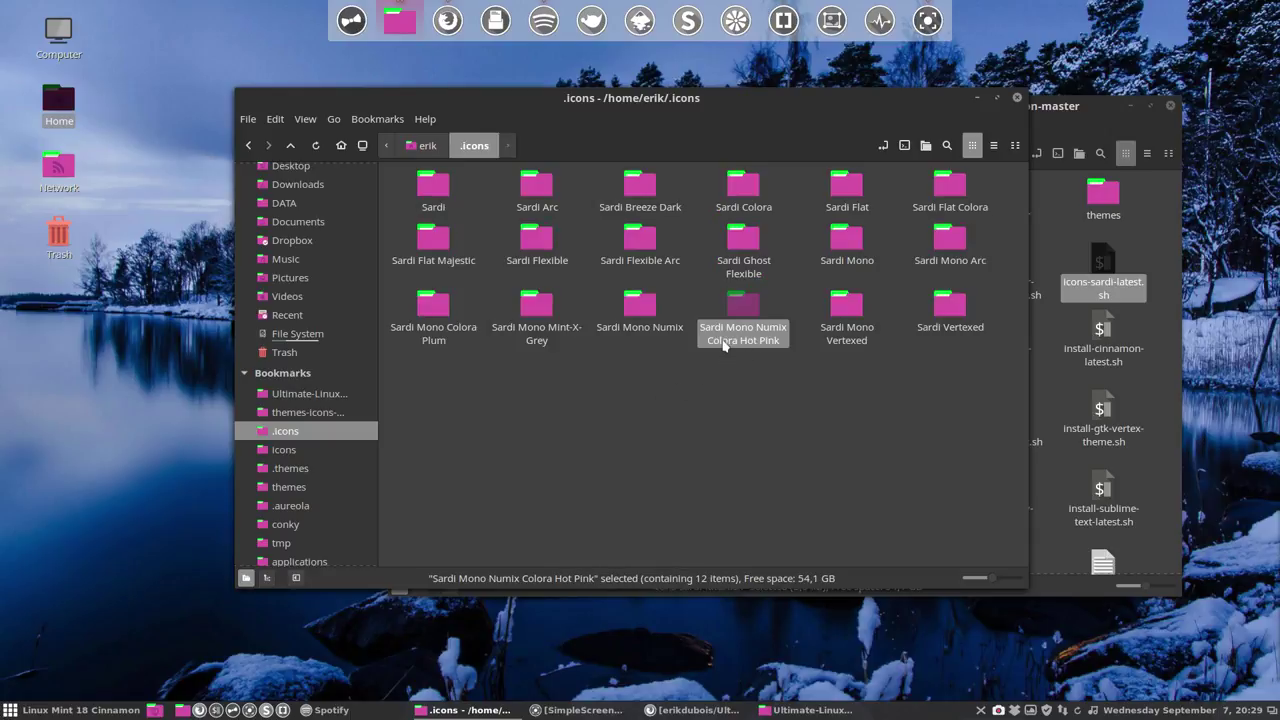
left_click(755, 388)
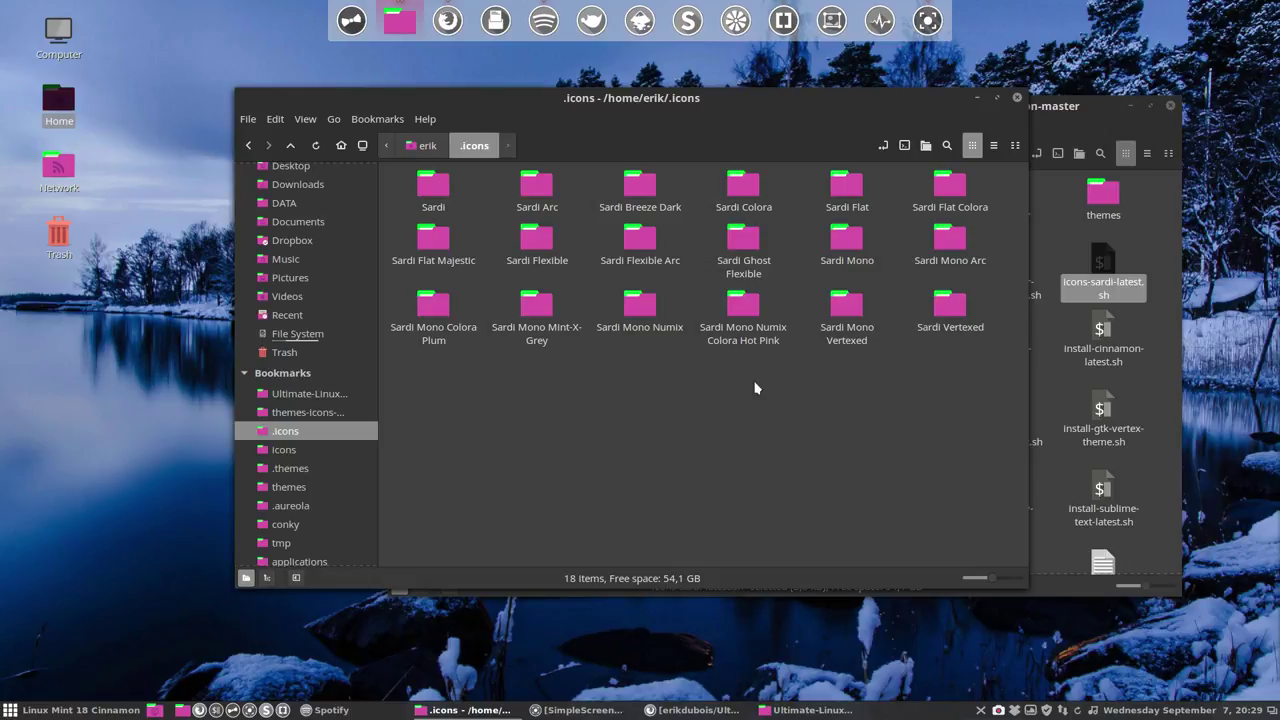
key("ctrl+a")
key("Delete")
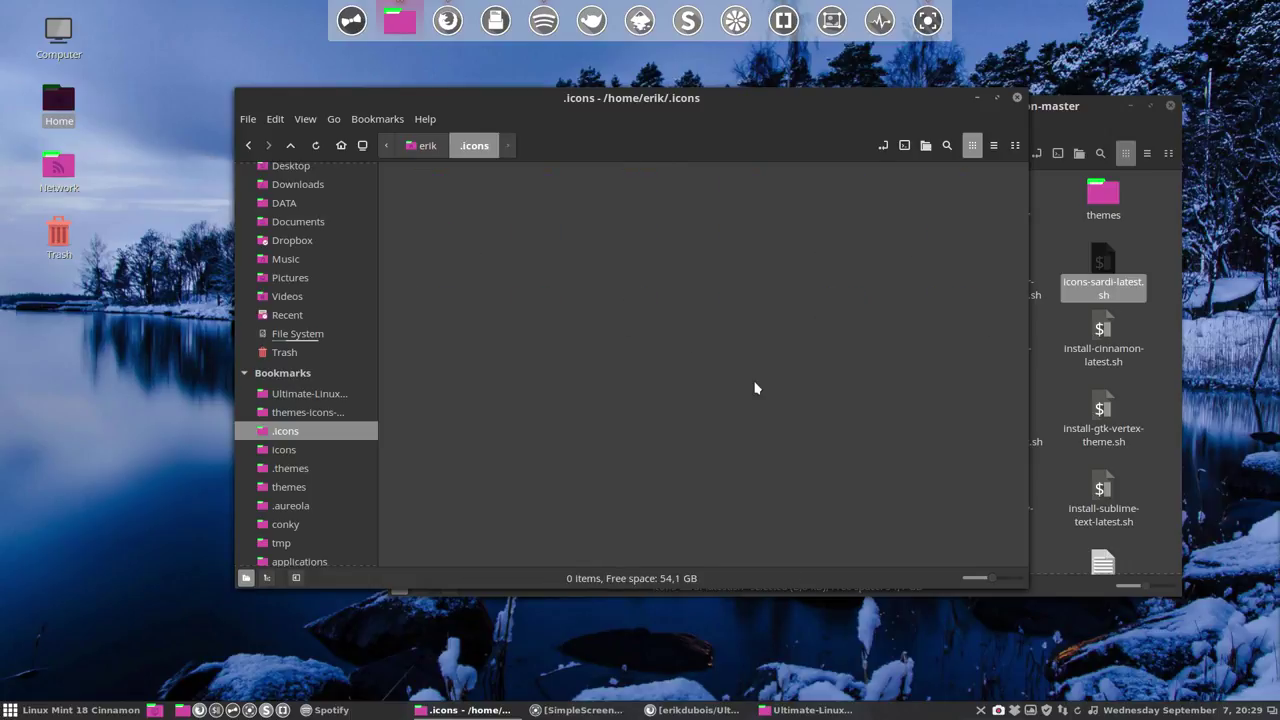
Return to the extracted Ultimate-Linux-Mint-18-Cinnamon-master folder and run icons-sardi-latest.sh in a terminal
left_click(1067, 123)
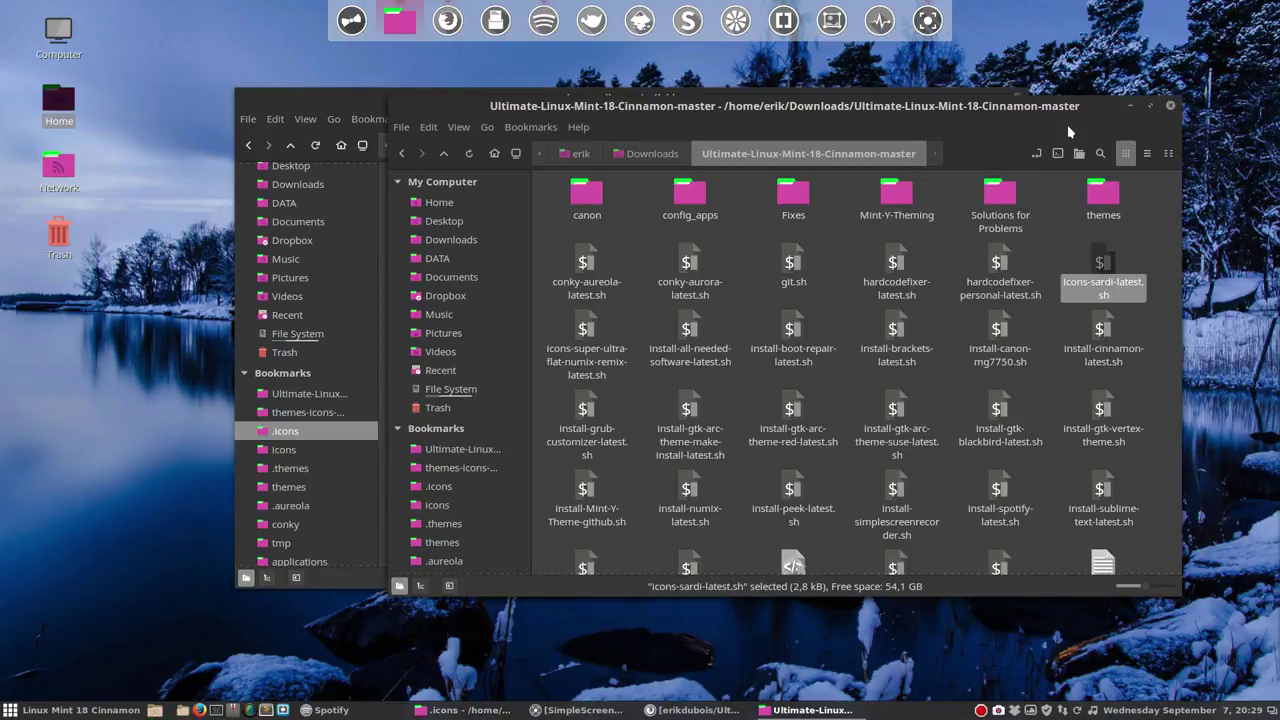
double_click(1103, 262)
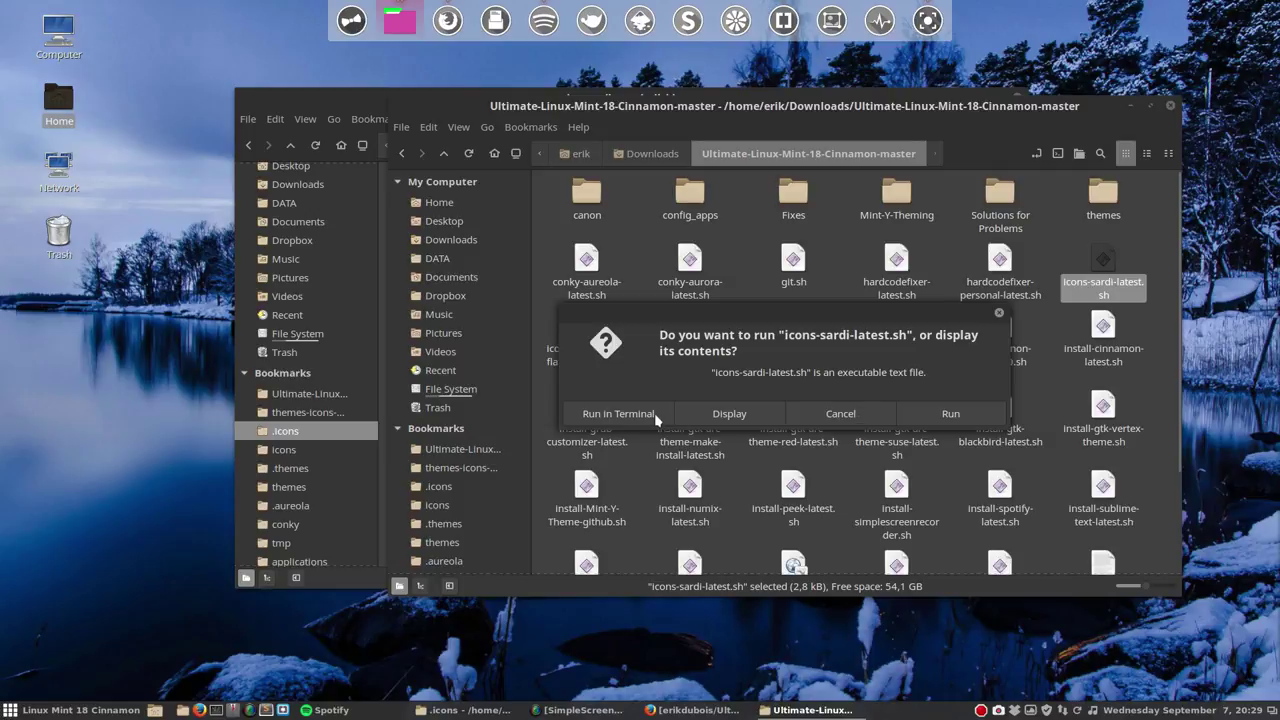
left_click(643, 413)
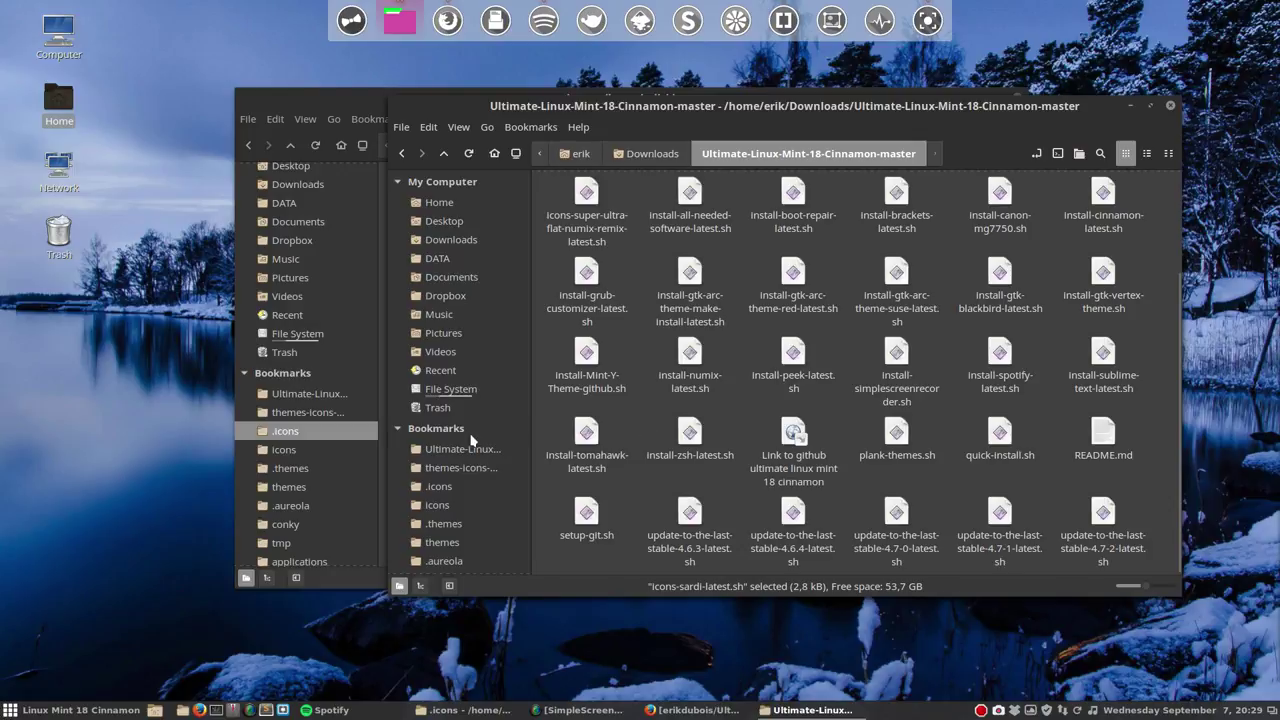
Open the changelog in the Sardi folder inside .icons and examine its newest version entry
left_click(440, 487)
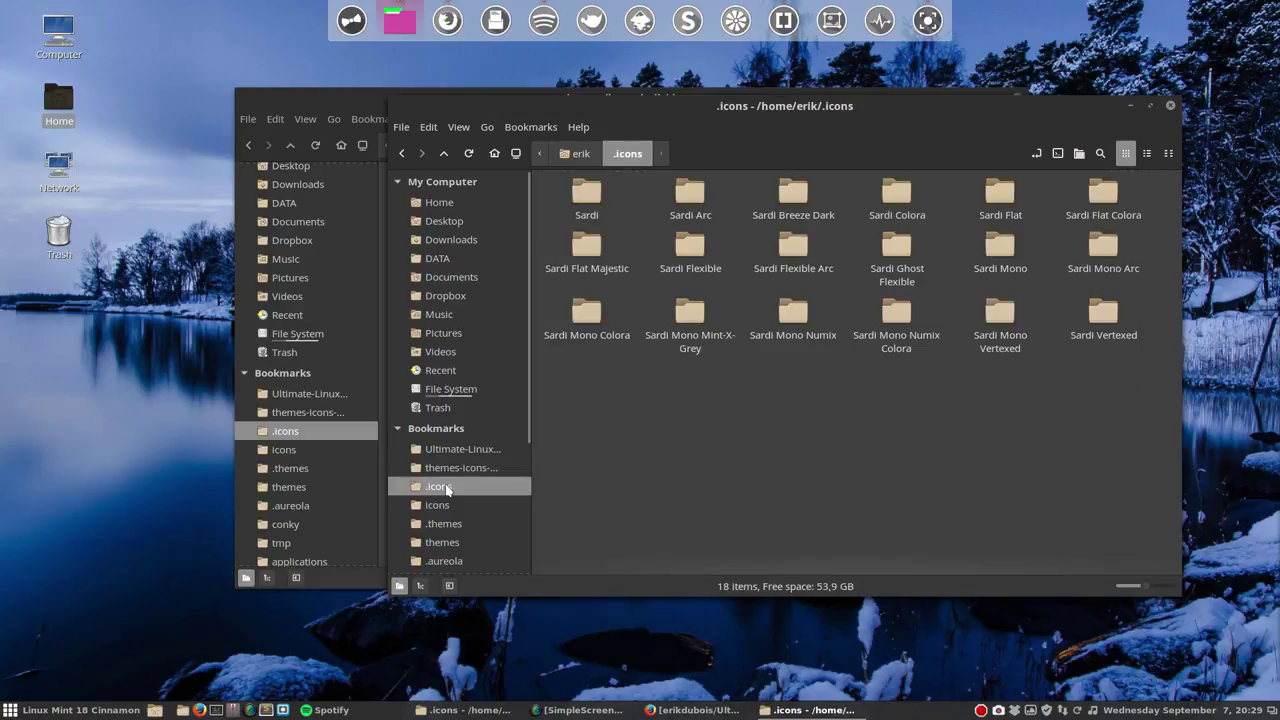
double_click(590, 198)
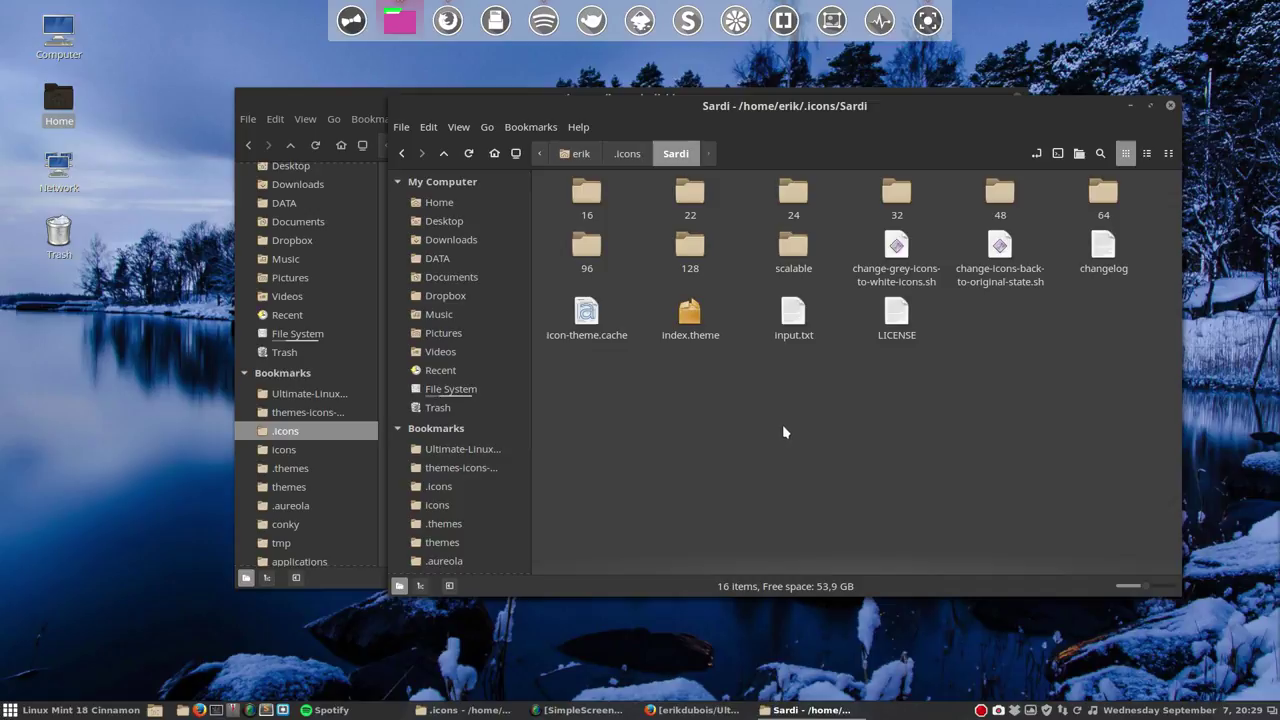
left_click(1096, 262)
double_click(1096, 262)
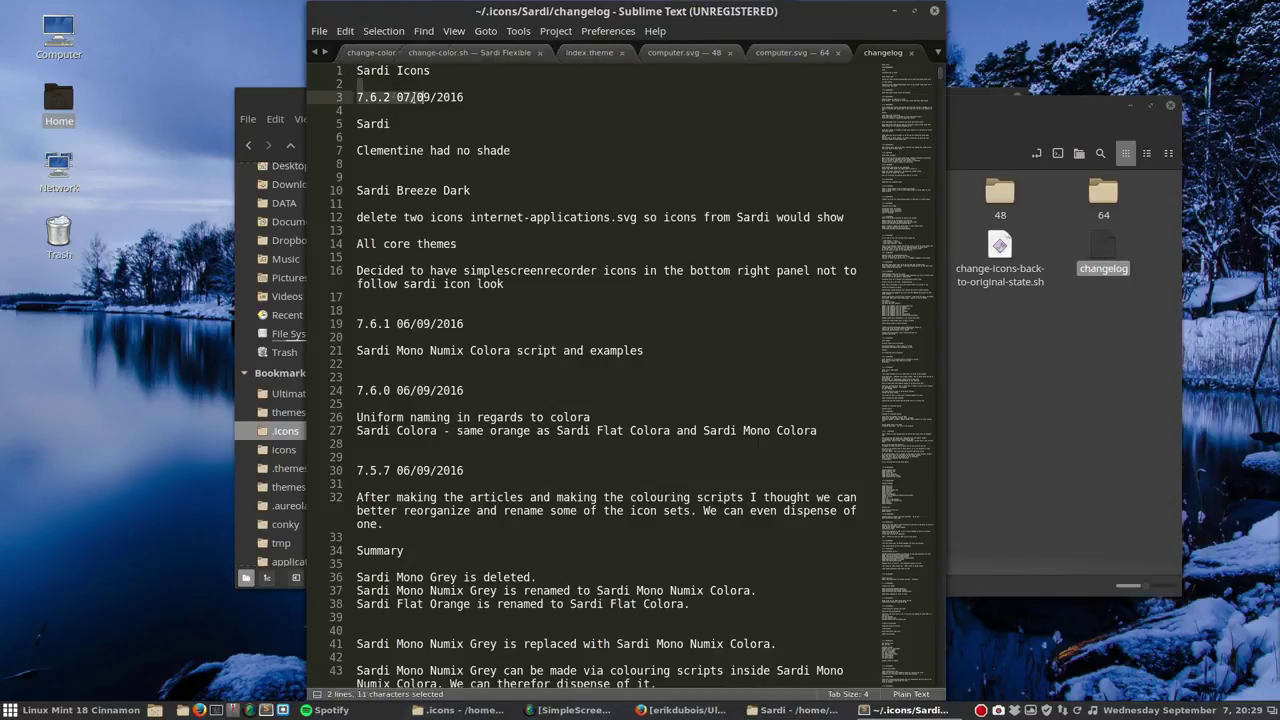
left_click(518, 86)
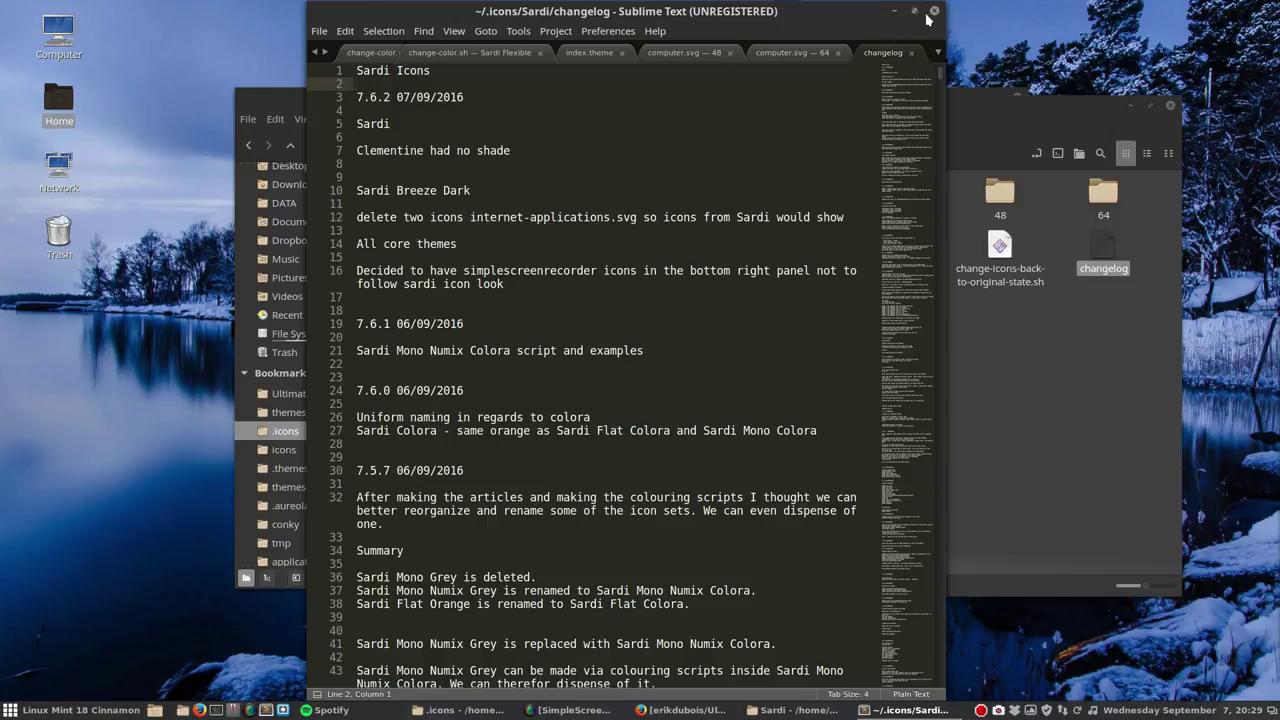
Close all open files in Sublime Text and close the editor window
left_click(319, 31)
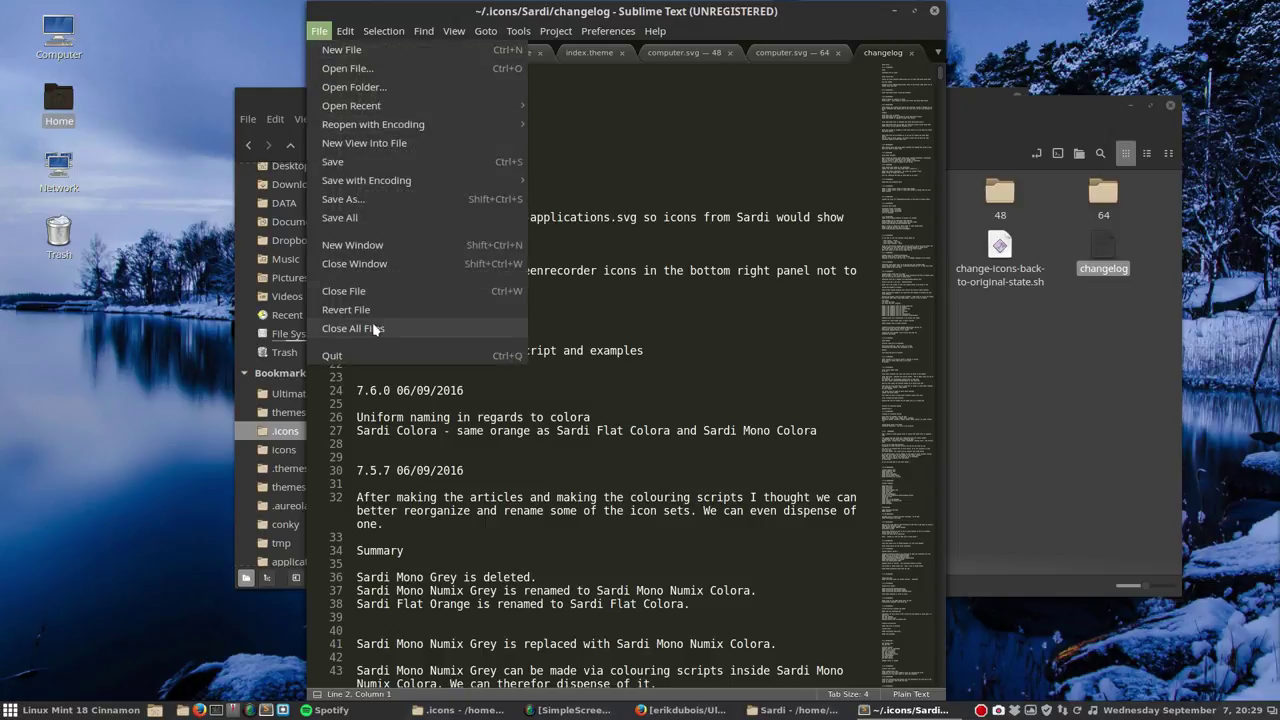
left_click(372, 330)
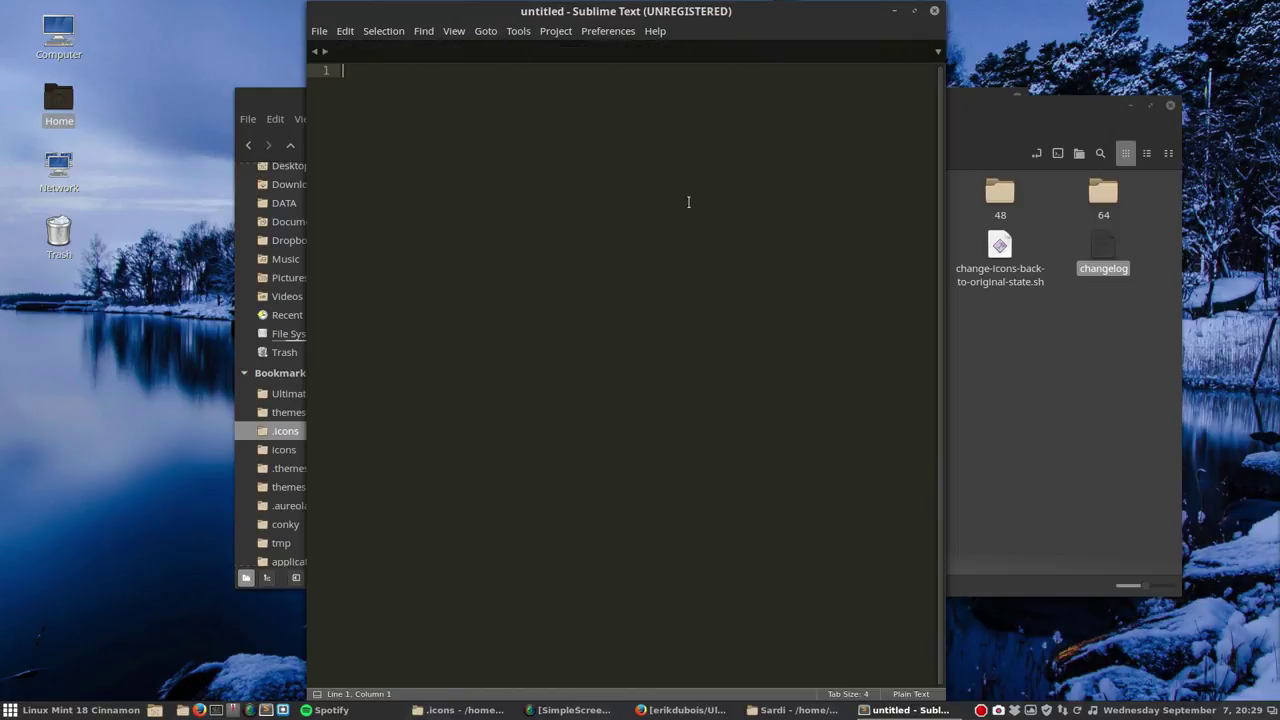
left_click(934, 11)
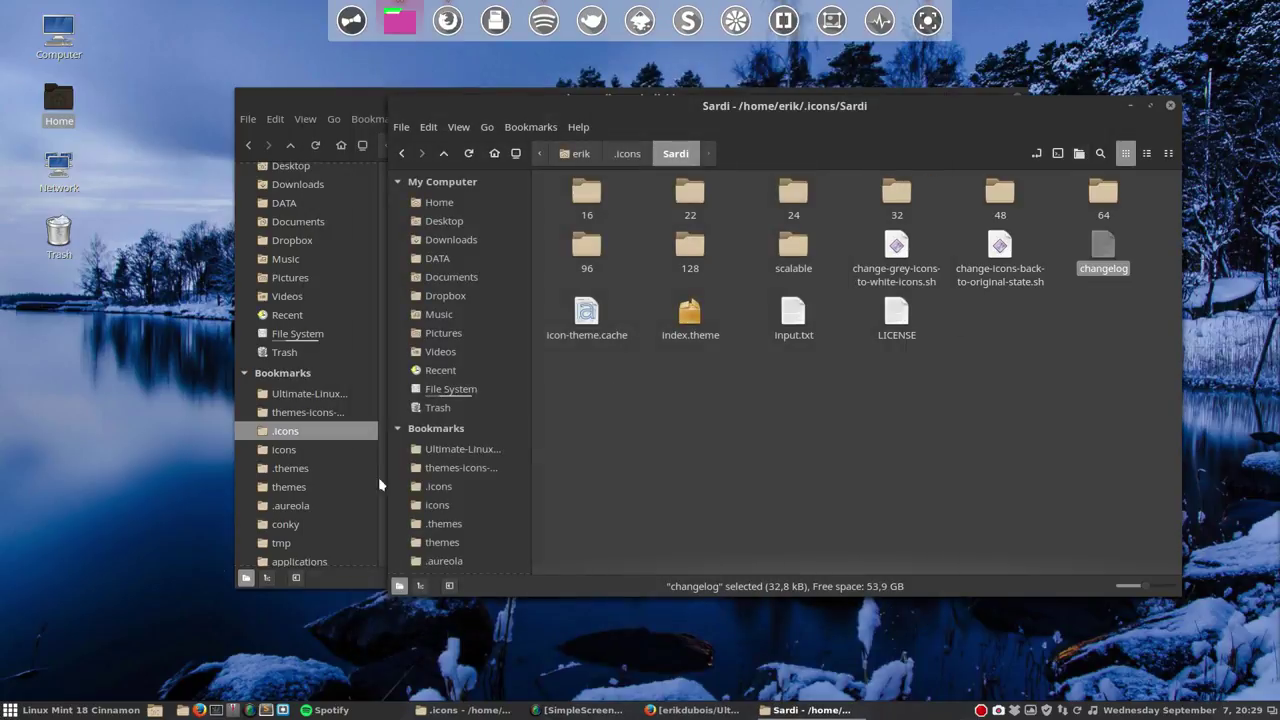
Switch the desktop icon theme to Sardi Mono Numix Colora in the Themes settings and close the settings window
left_click(70, 710)
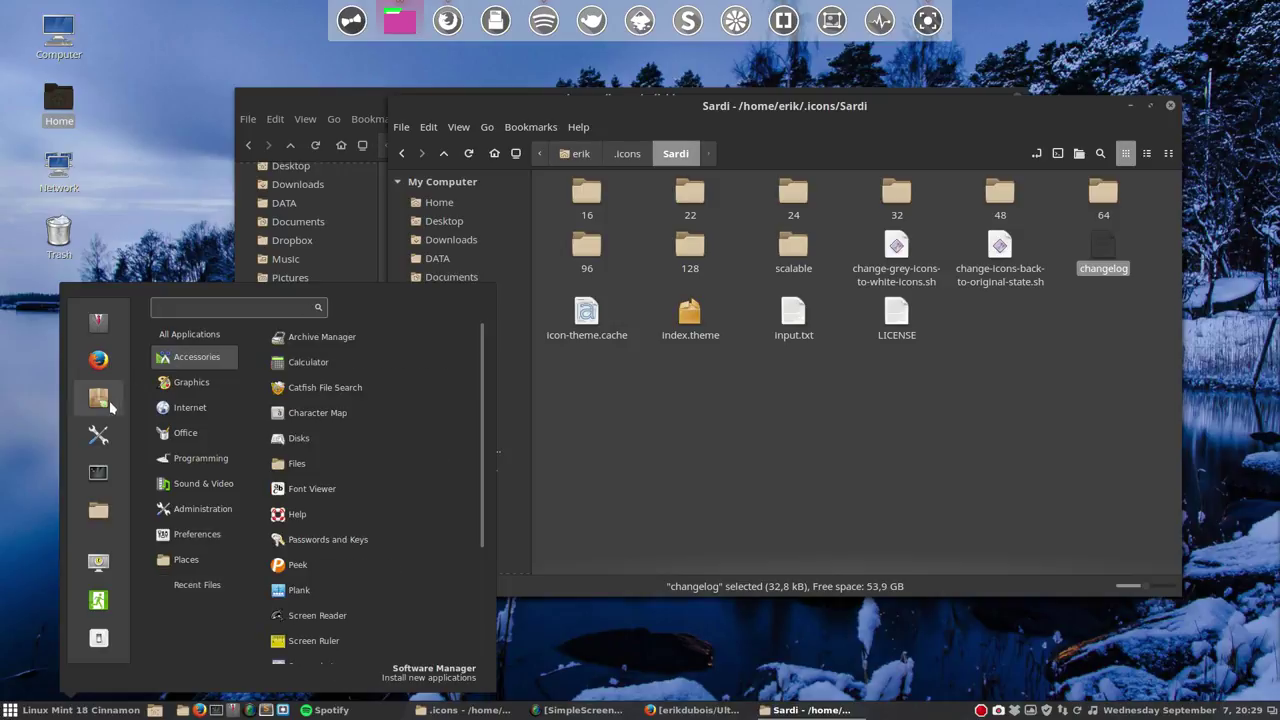
left_click(97, 336)
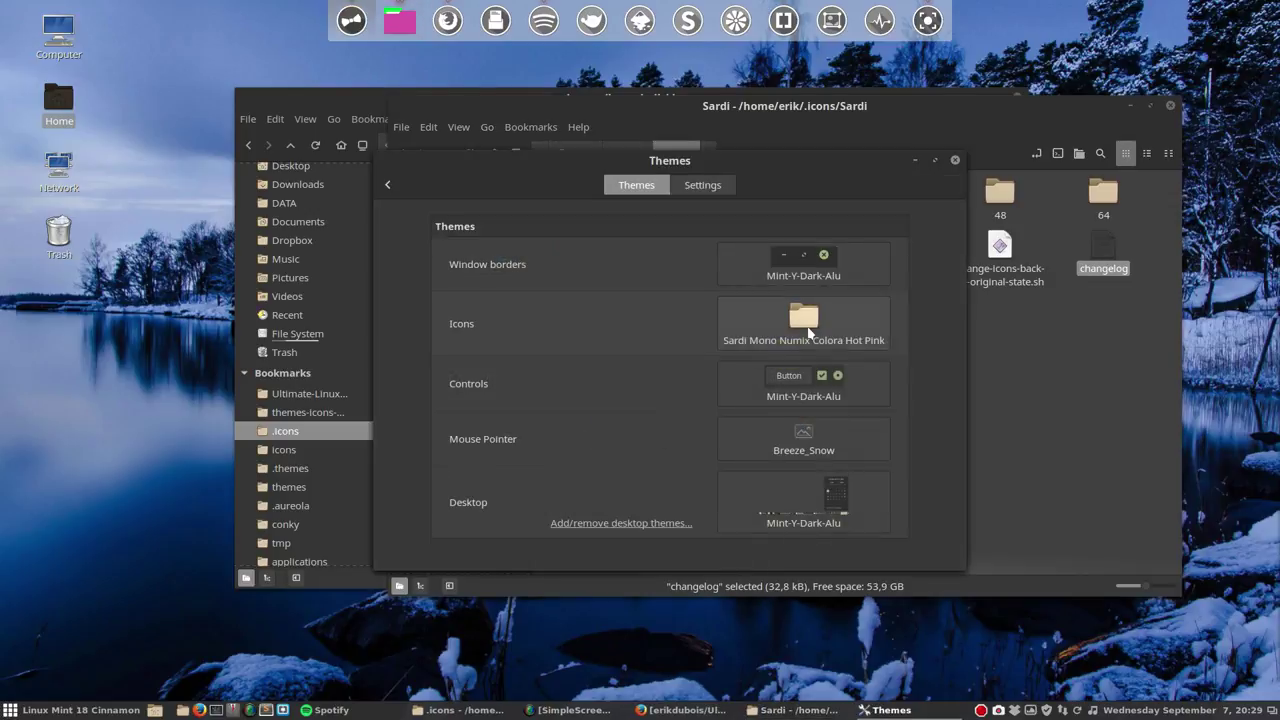
left_click(810, 333)
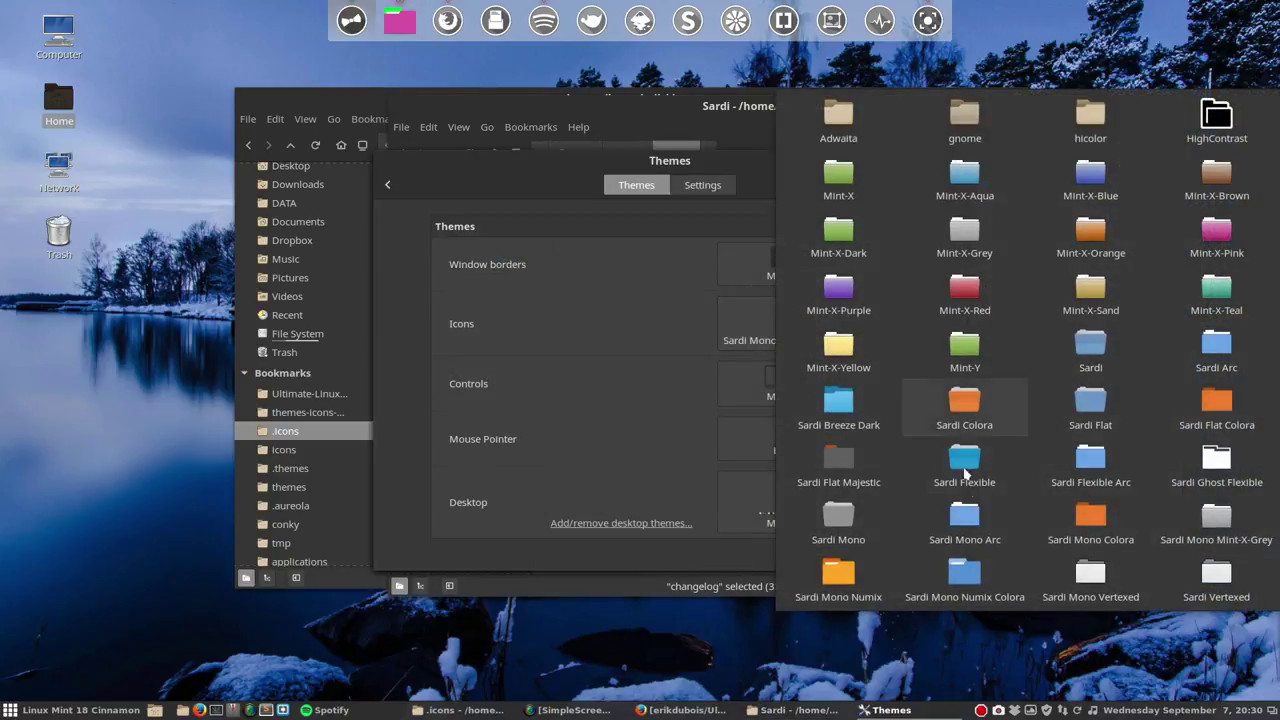
left_click(975, 588)
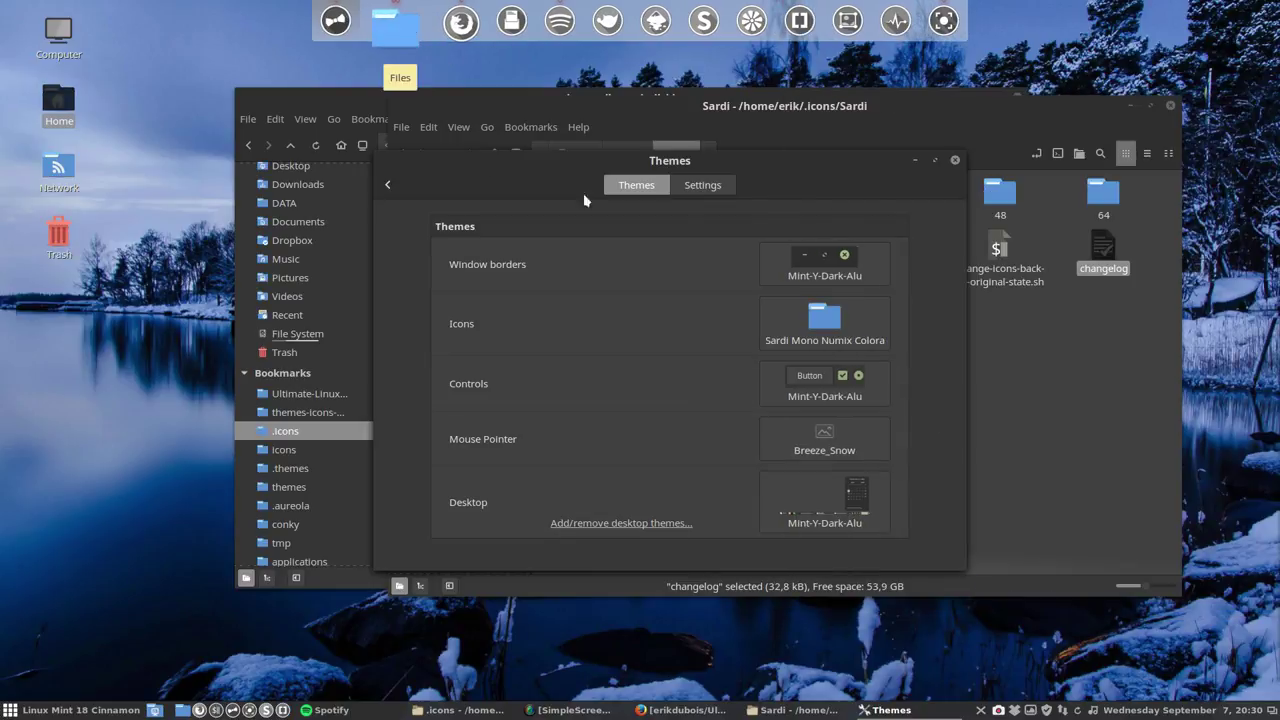
left_click(955, 161)
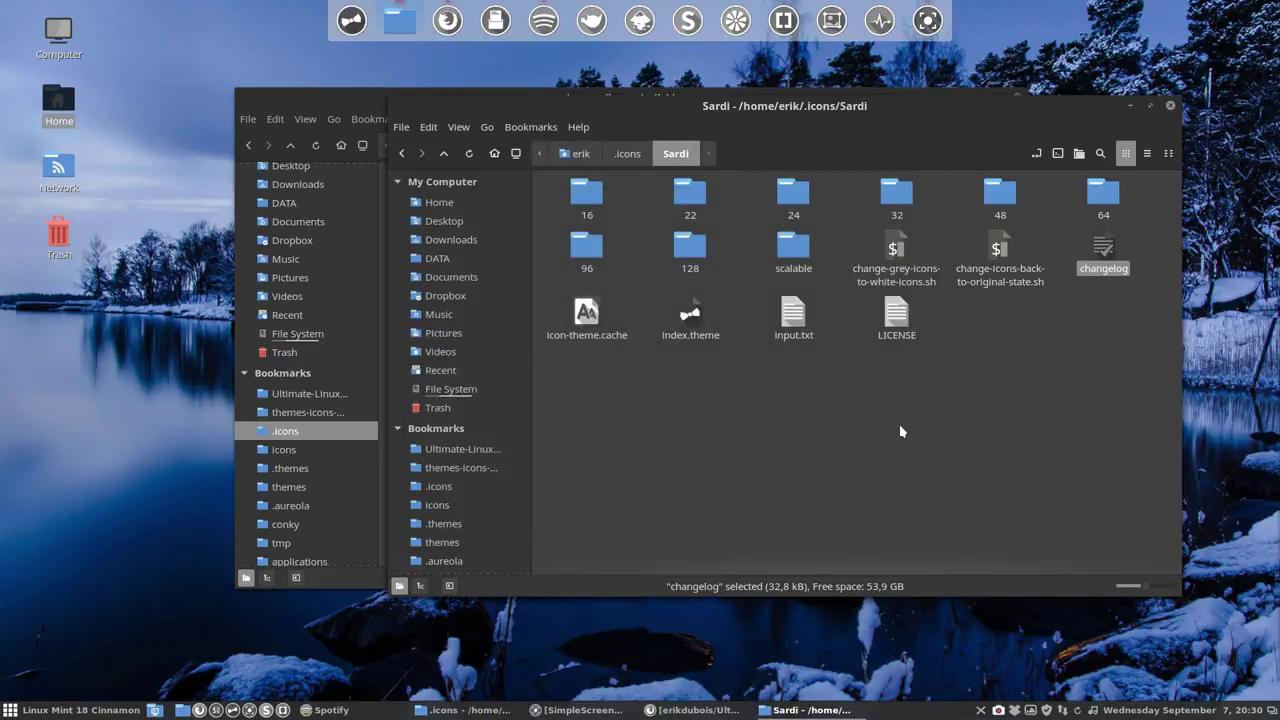
Open the Sardi Mono Numix Colora folder inside .icons and close the other .icons file window
left_click(900, 431)
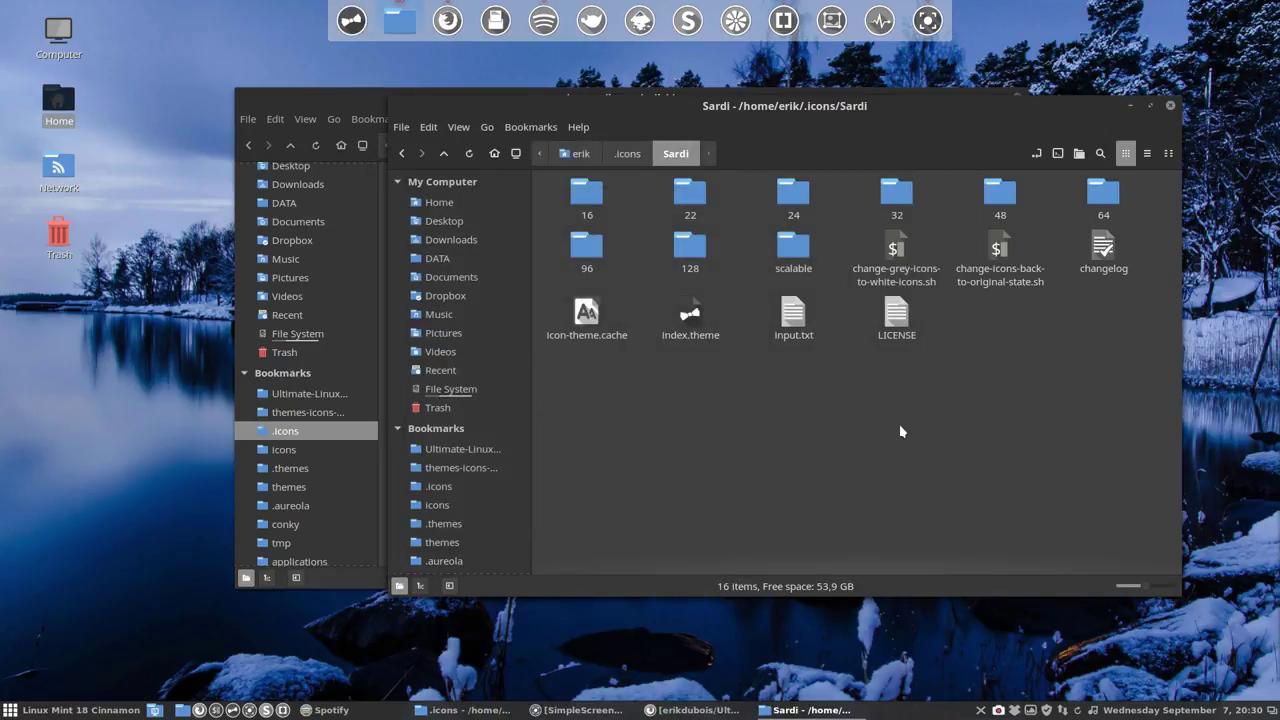
left_click(638, 158)
double_click(893, 338)
left_click_drag(688, 107, 534, 172)
left_click(1016, 100)
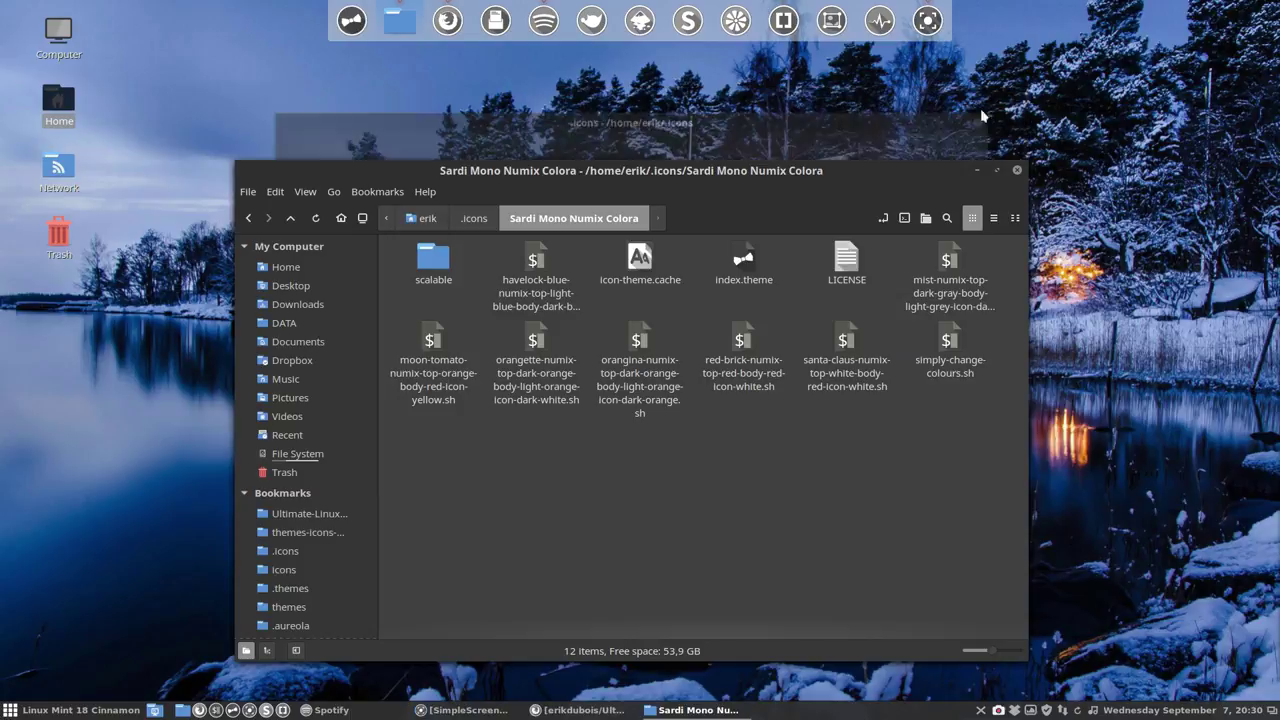
left_click_drag(645, 178, 633, 147)
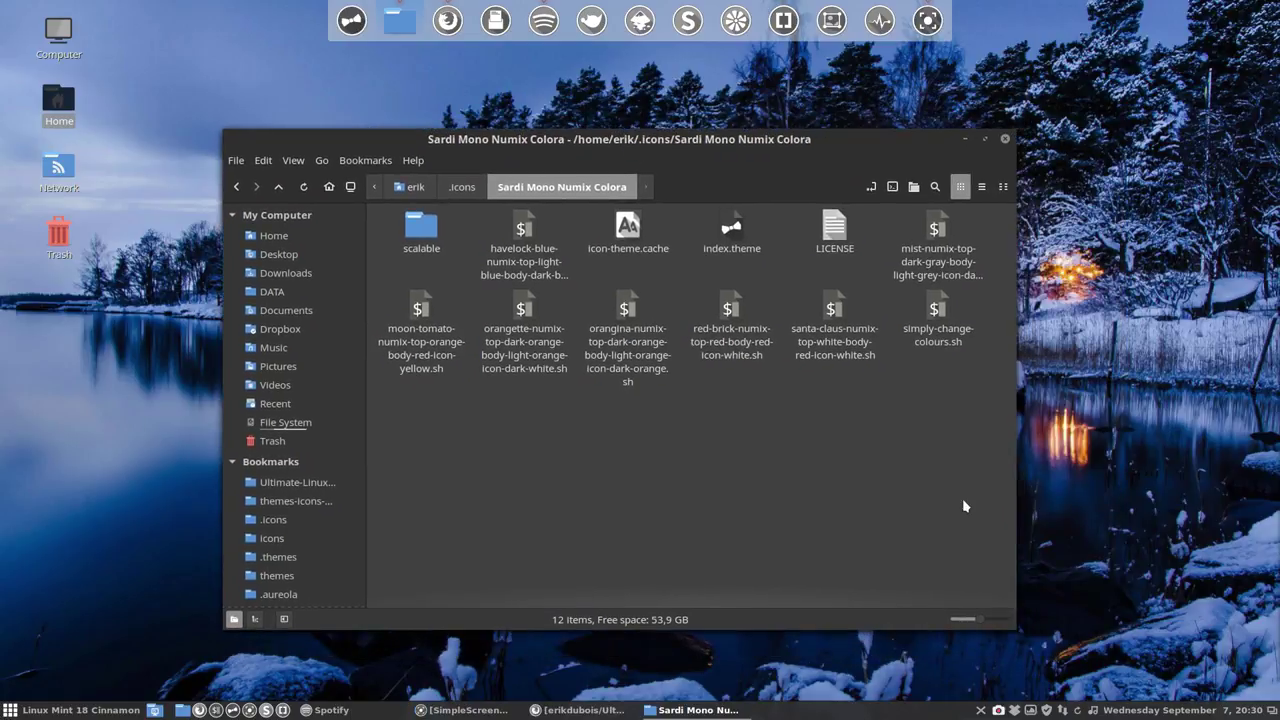
Pause the wallpaper changer on the current image, view the uncovered desktop, and restore the folder window
left_click(1031, 711)
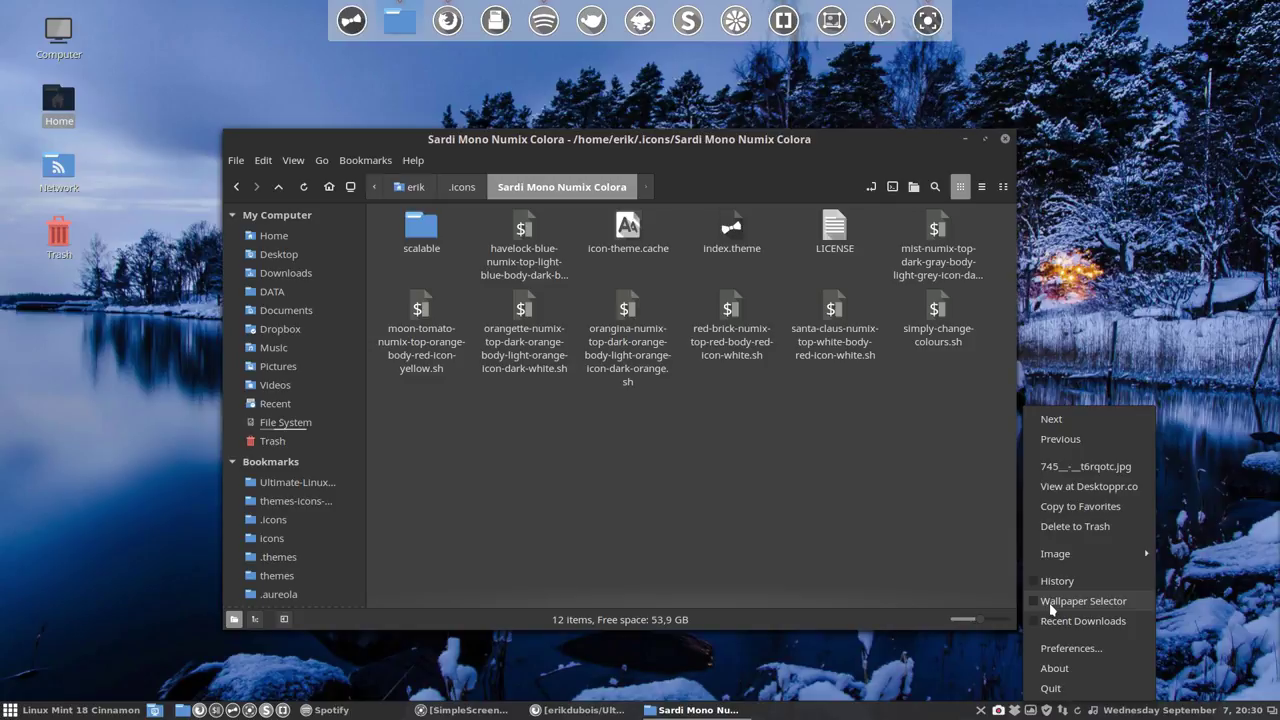
mouse_move(1030, 558)
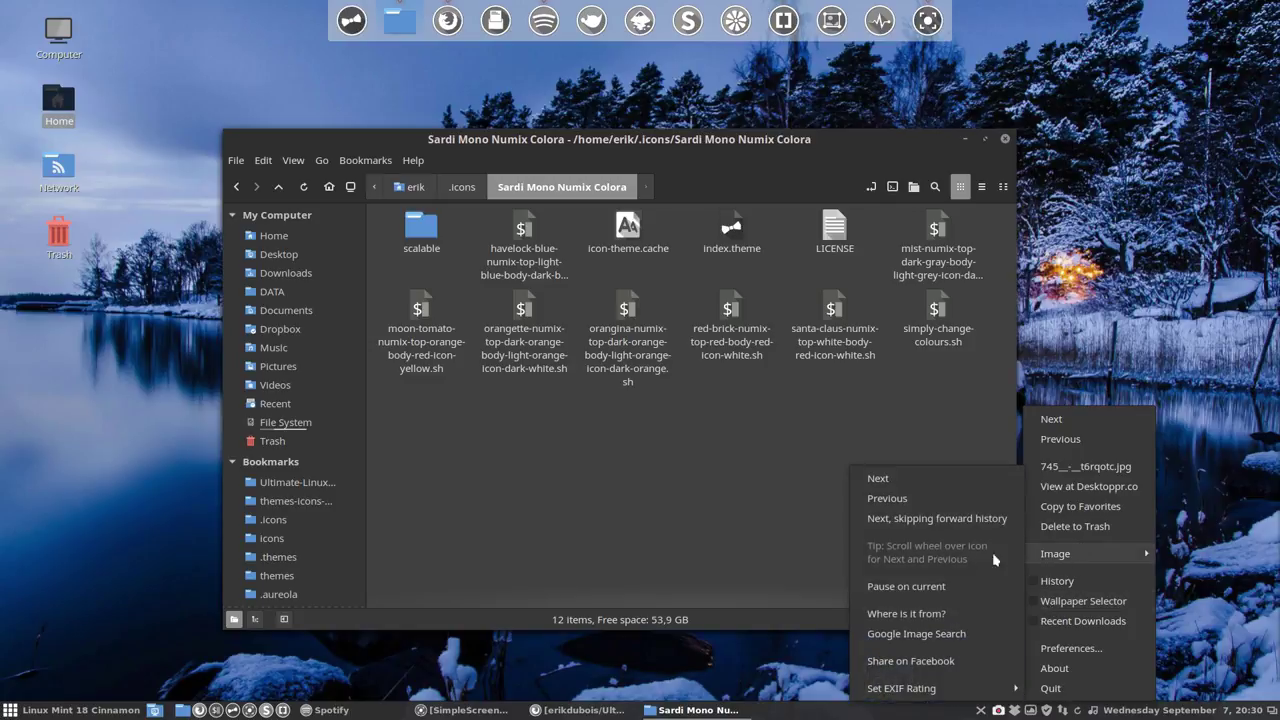
left_click(931, 587)
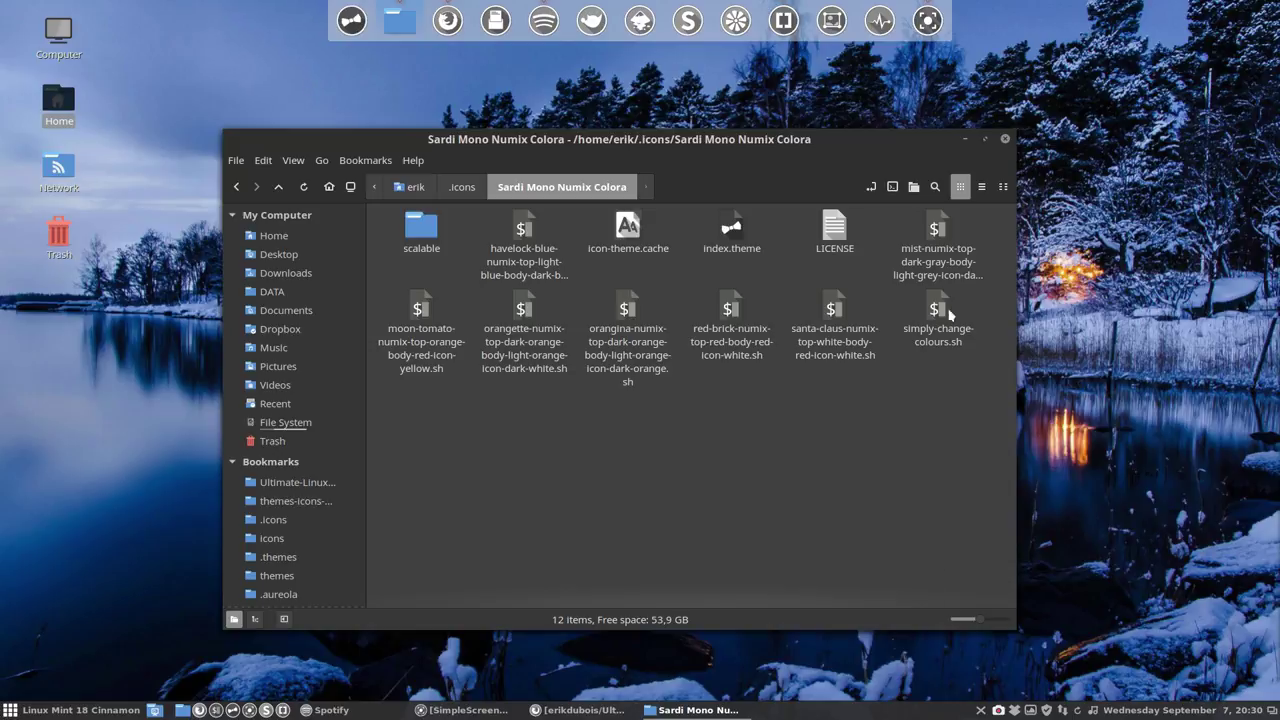
left_click(964, 141)
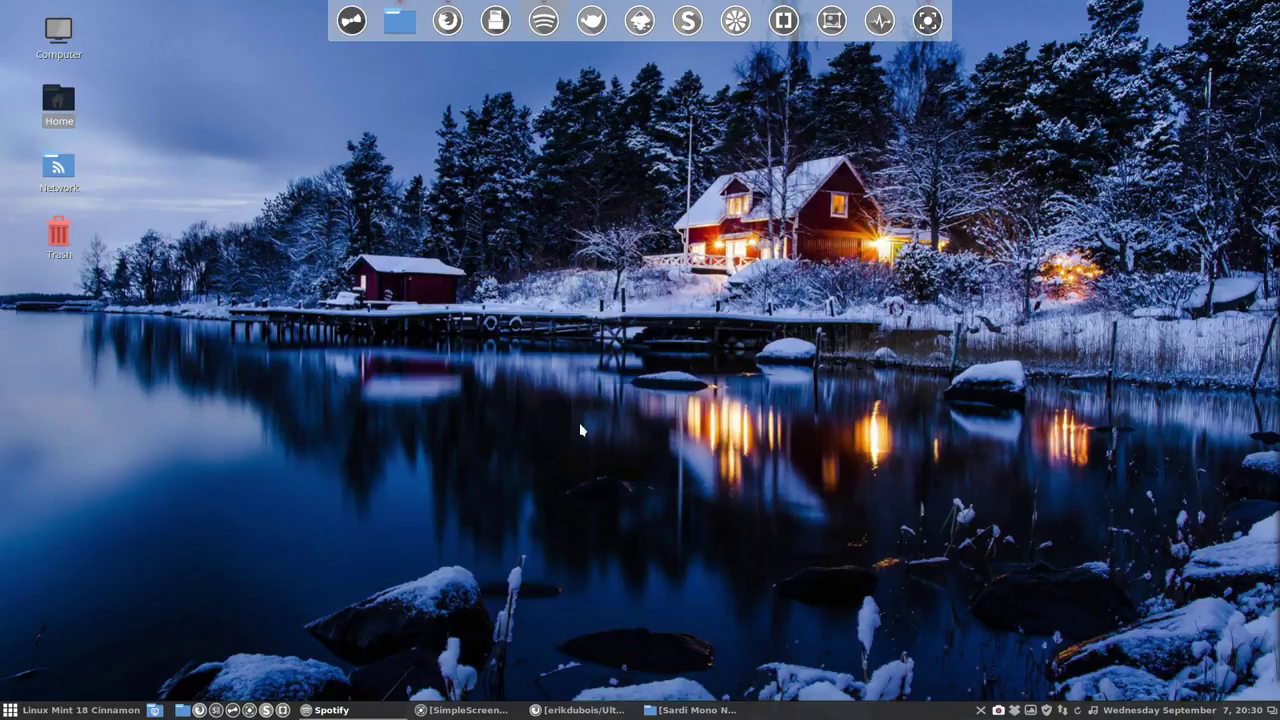
mouse_move(435, 712)
left_click(701, 710)
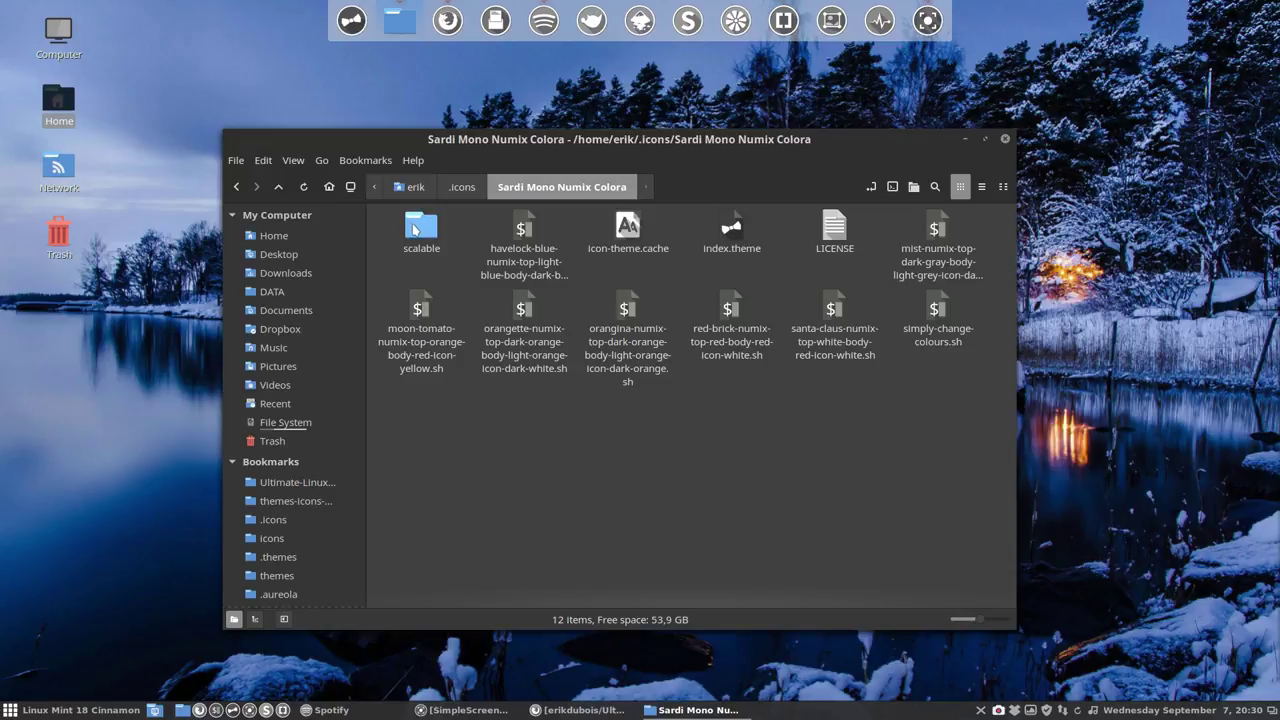
Duplicate simply-change-colours.sh within the Sardi Mono Numix Colora folder
left_click(937, 312)
left_click(931, 261)
left_click(834, 312)
left_click(731, 312)
left_click(940, 318)
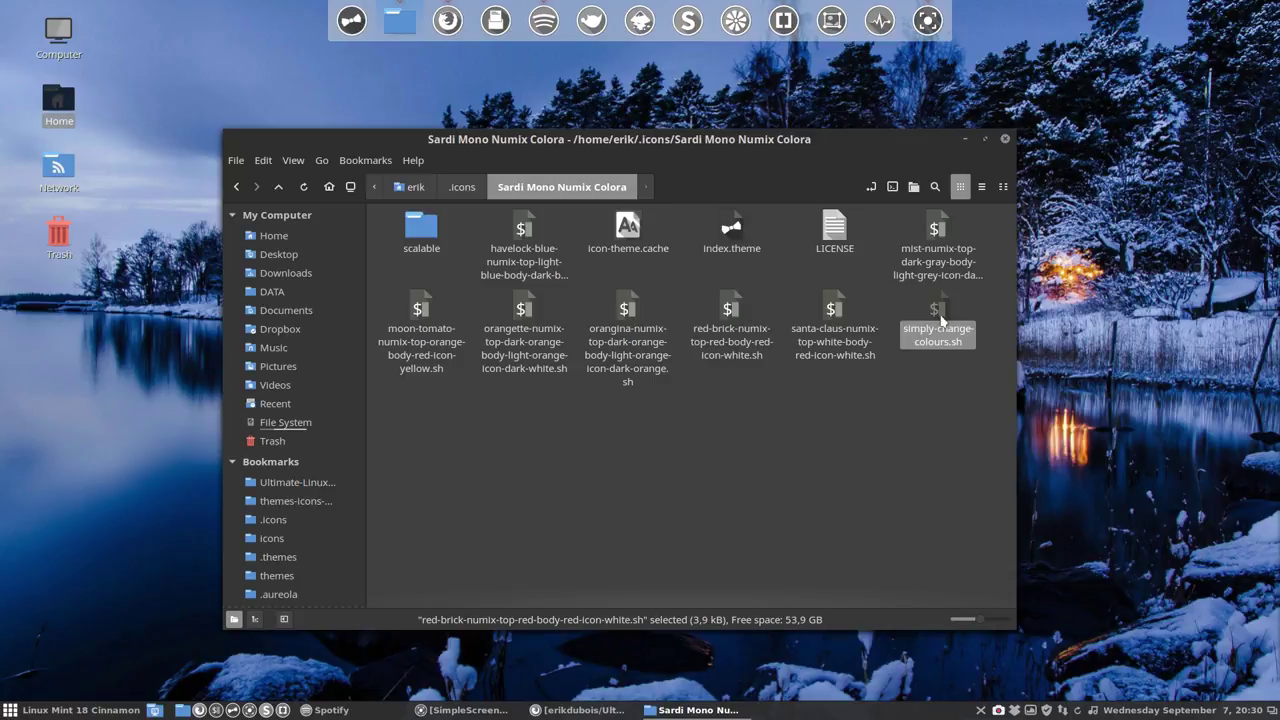
key("ctrl+c")
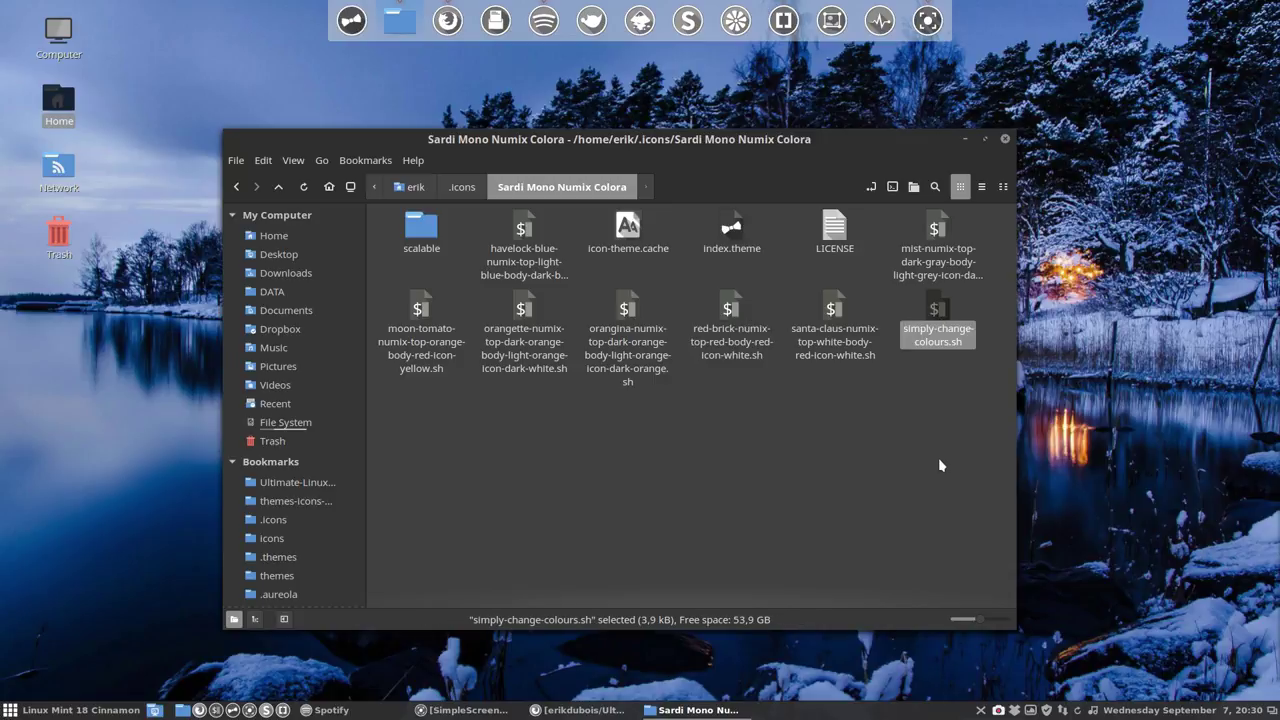
key("ctrl+v")
Rename the copy of simply-change-colours.sh as mypreset.sh
left_click(577, 458)
left_click(422, 388)
key("F2")
type("my")
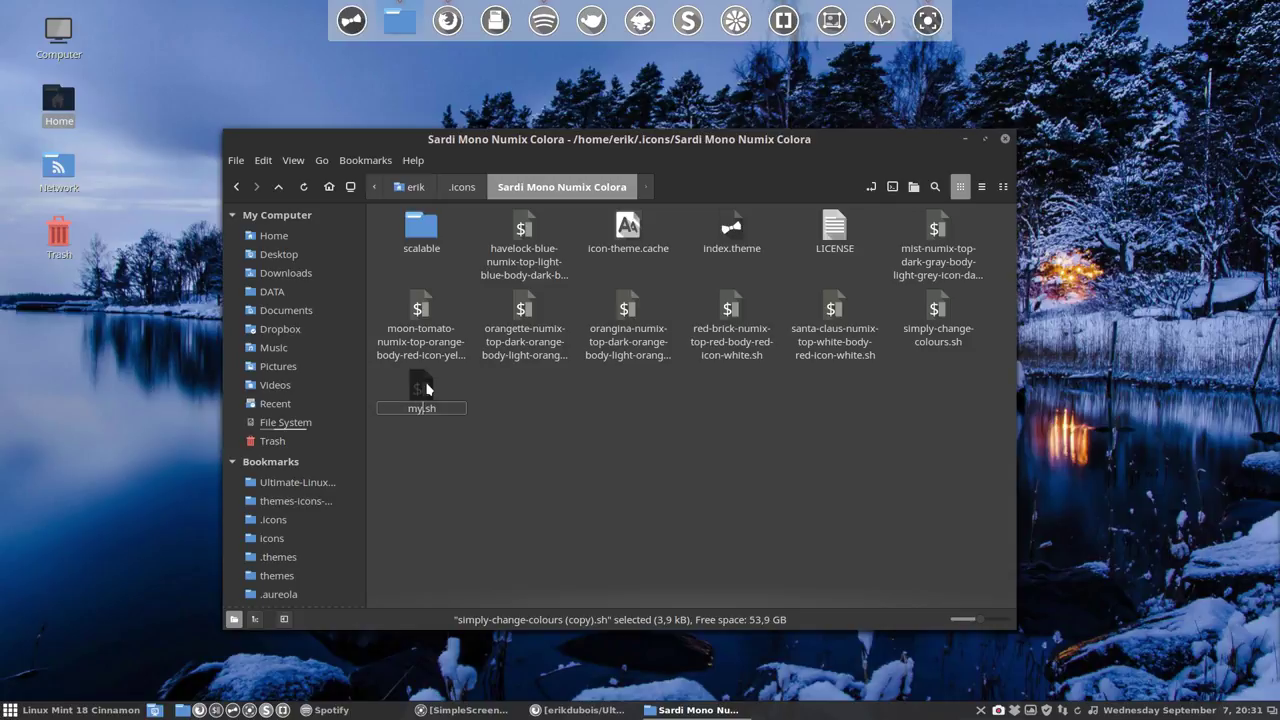
type("preset")
key("Return")
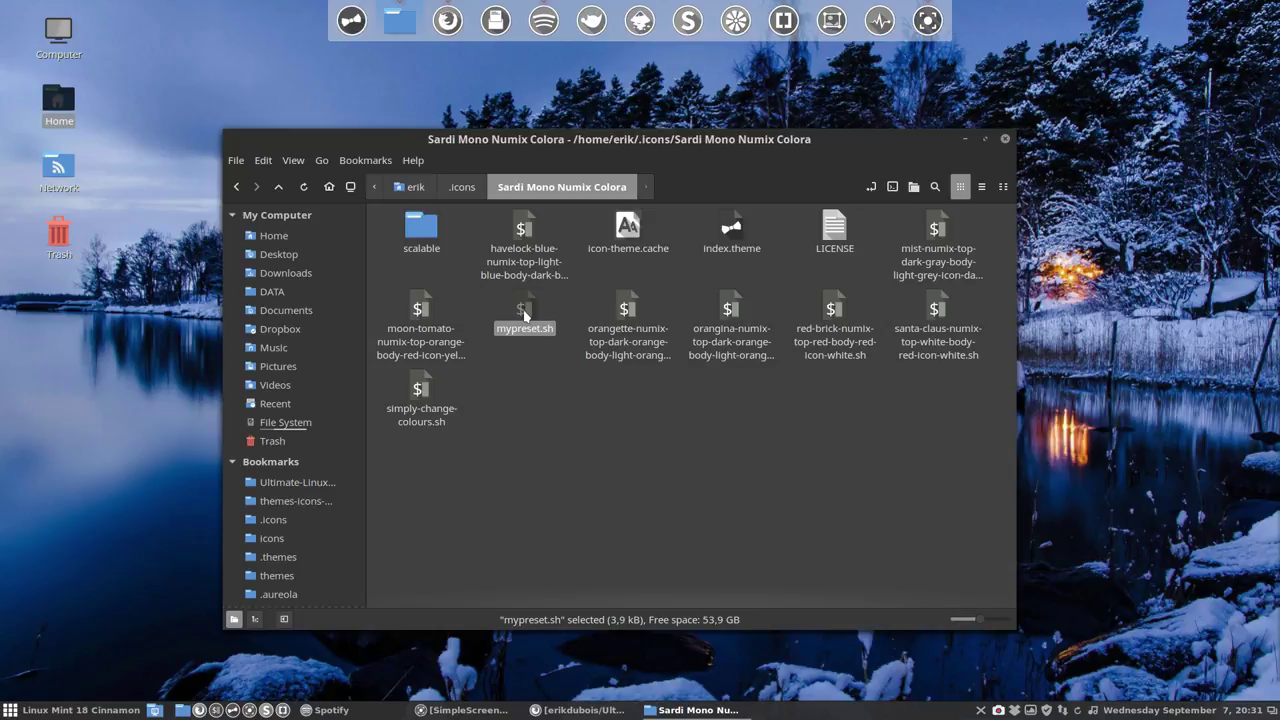
Duplicate the scalable folder within the same folder as a backup copy
left_click(412, 226)
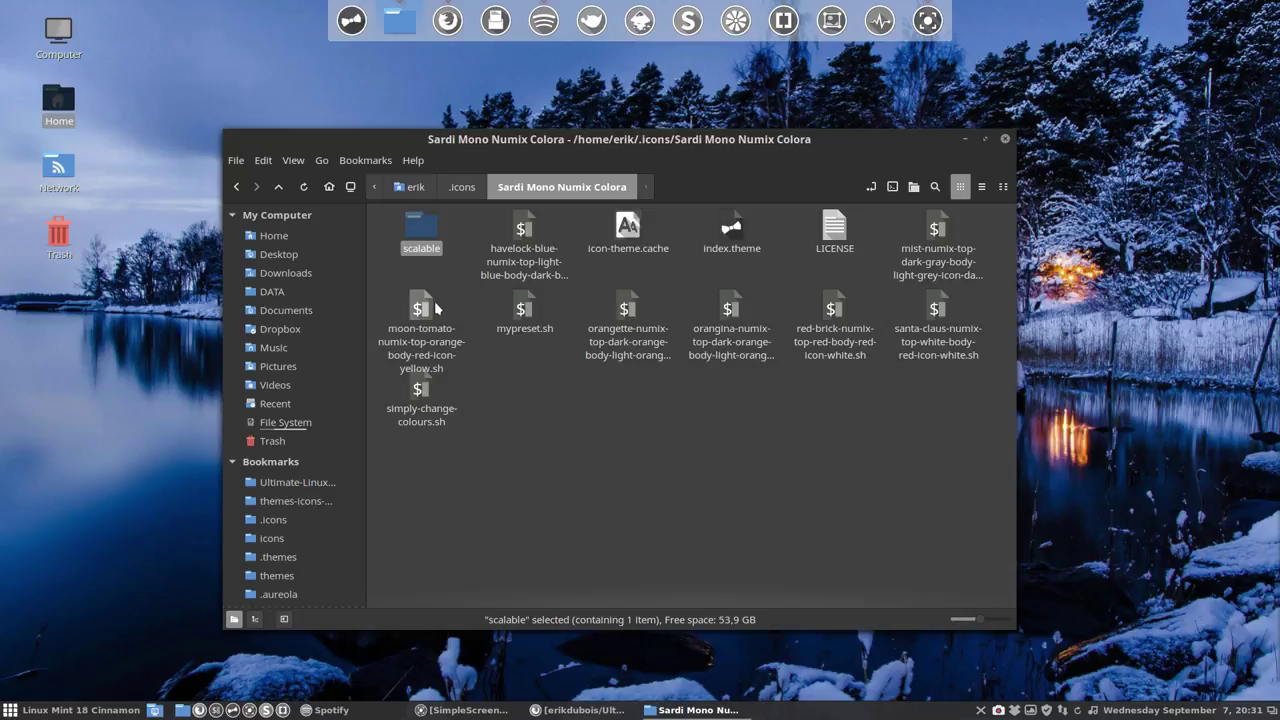
key("ctrl+c")
key("ctrl+v")
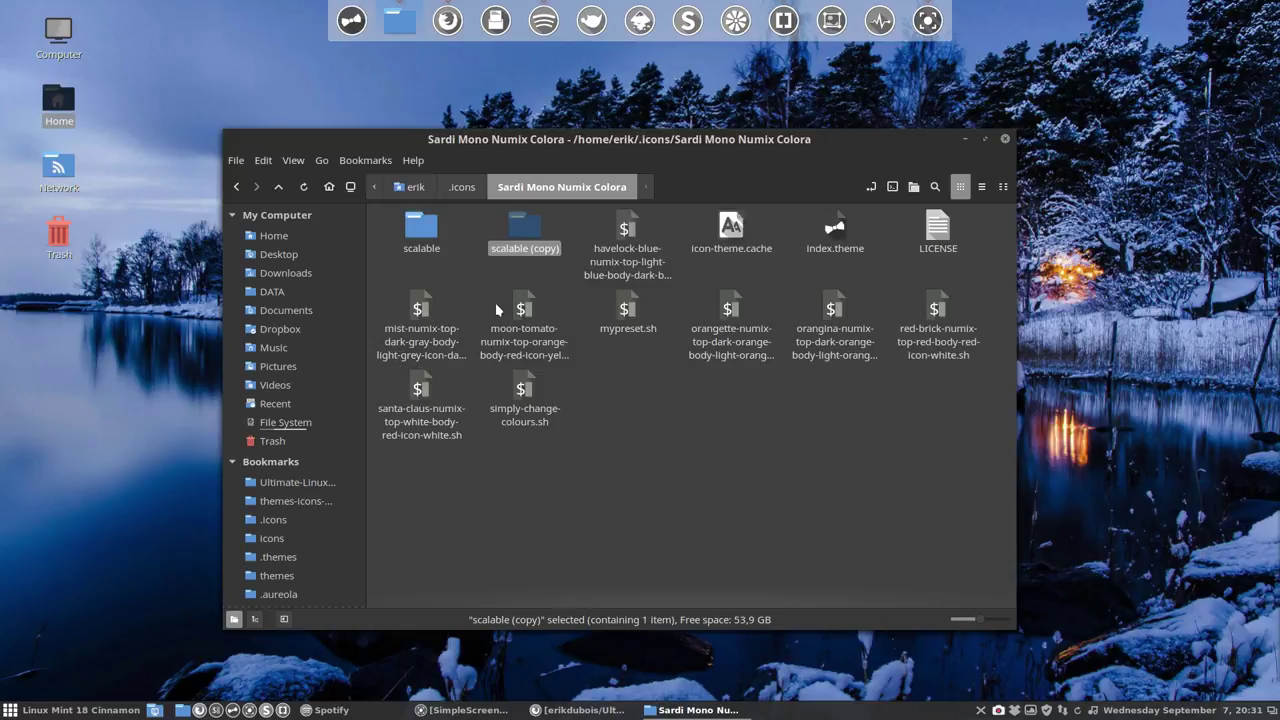
left_click(468, 281)
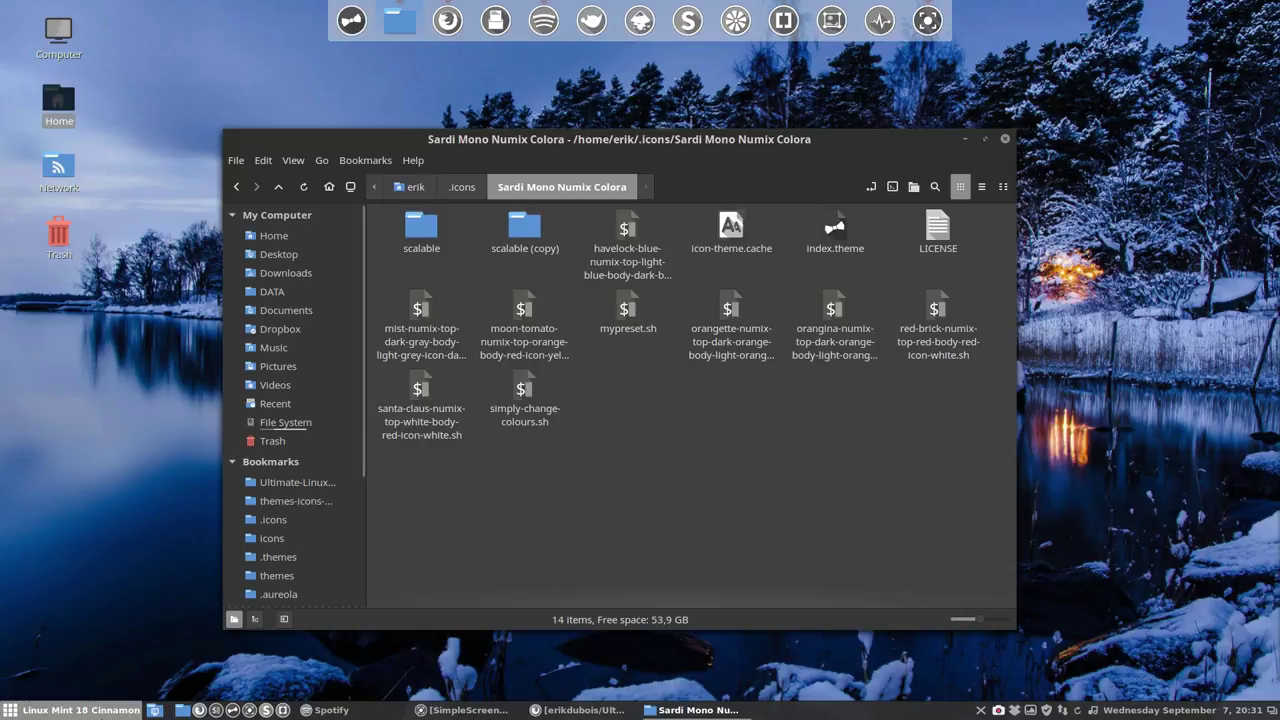
Launch Gpick, move its window clear of the wallpaper's house, and minimize the file manager window
key("super")
type("gpick")
key("Return")
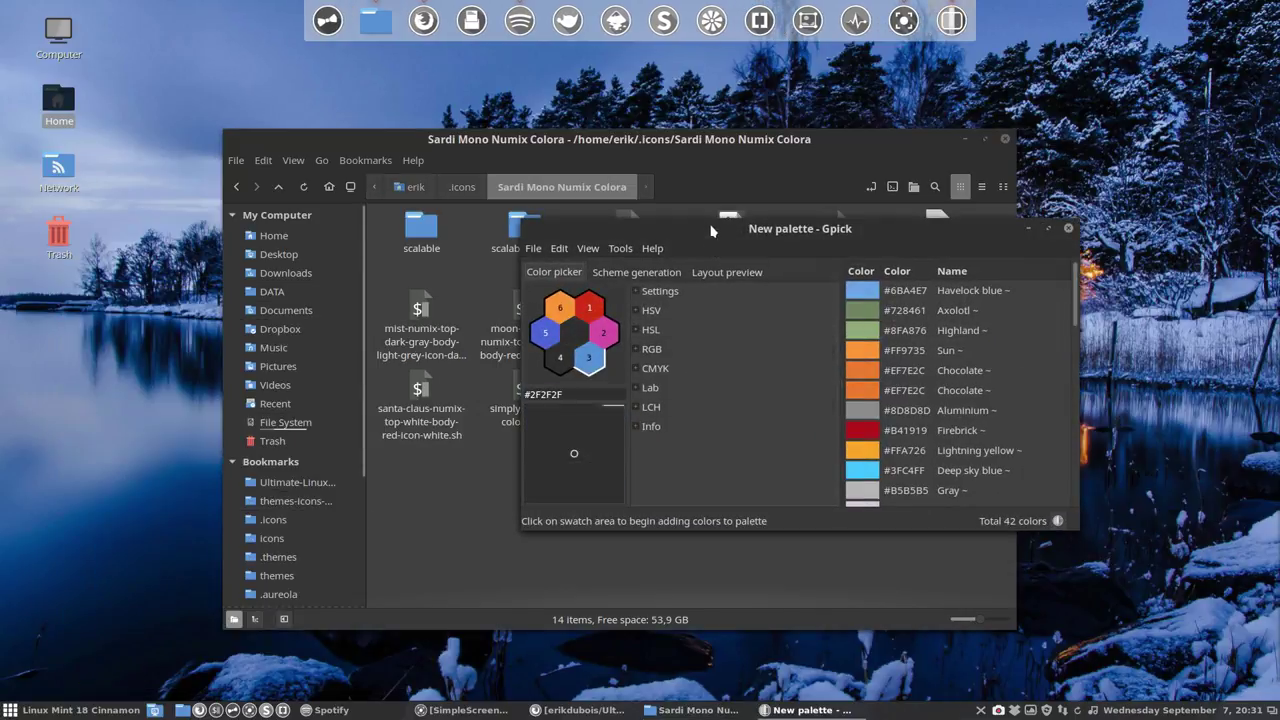
left_click_drag(710, 229, 888, 388)
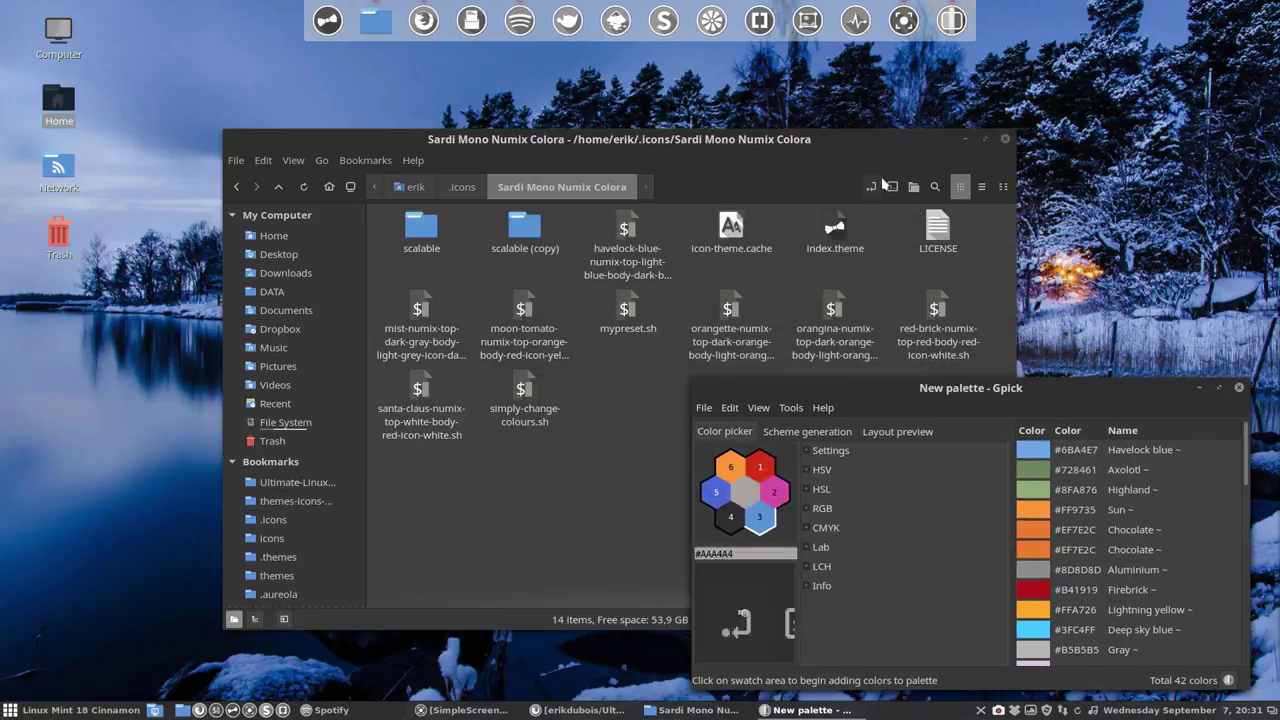
left_click(966, 139)
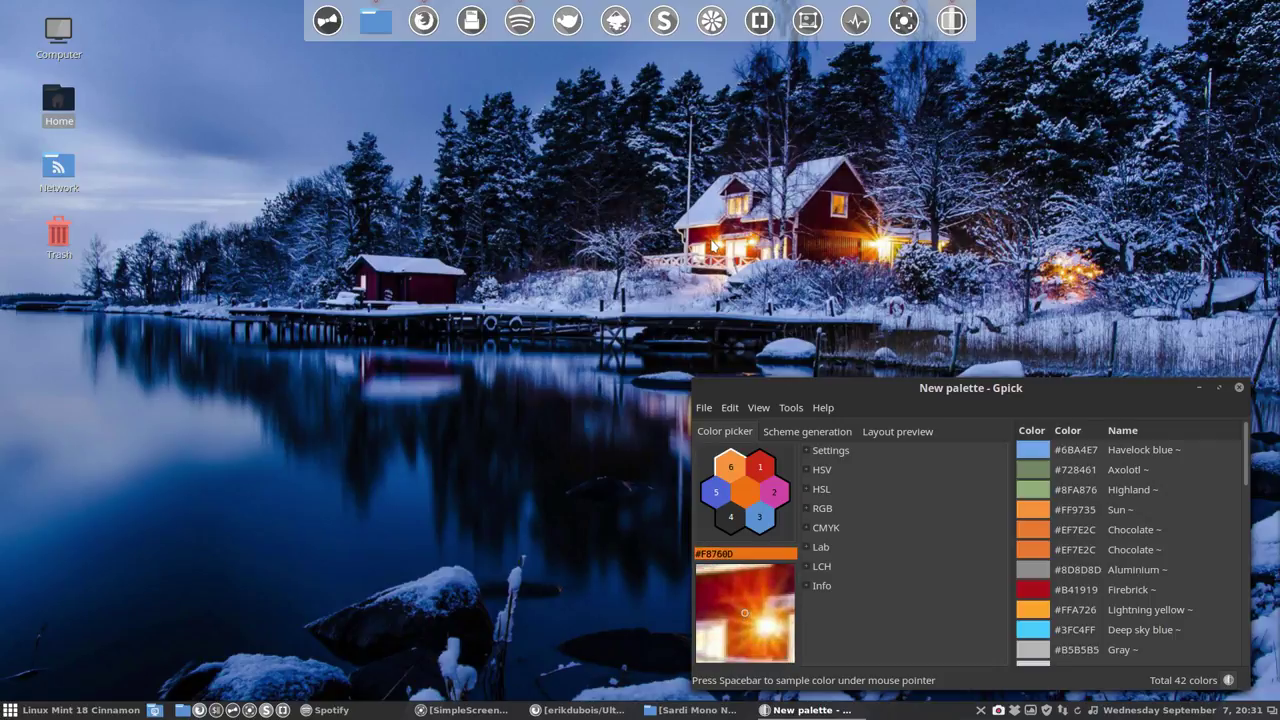
Sample wallpaper colours into the Gpick palette: orange #F8760D from the house, blue #688BC6 from the lake and pale blue #A0B6E5 from the snowy roof
key("space")
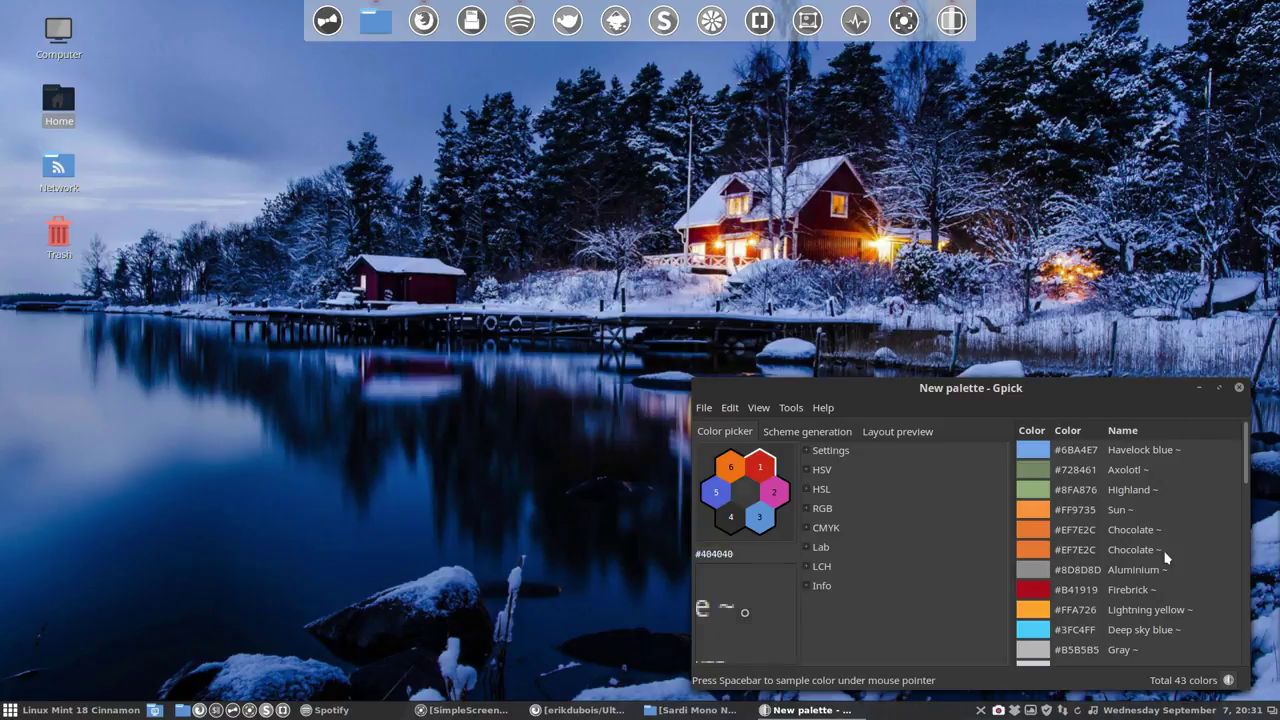
scroll(1162, 566, "down", 10)
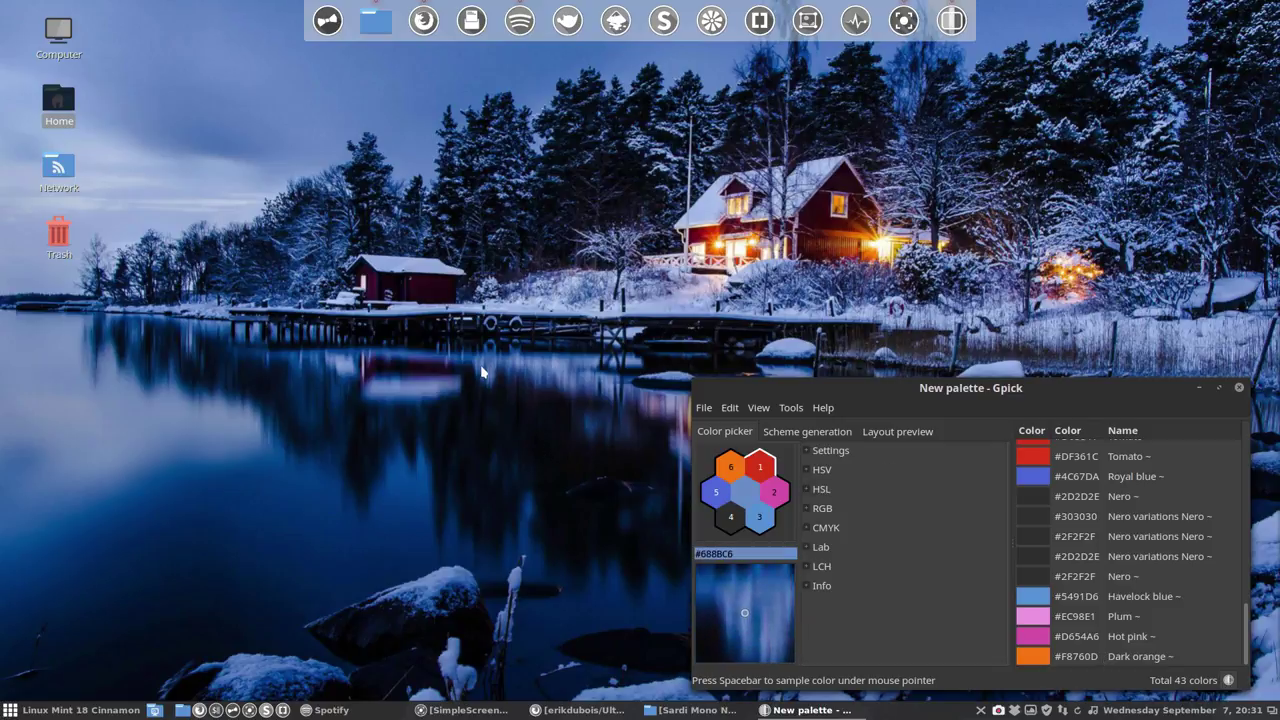
key("space")
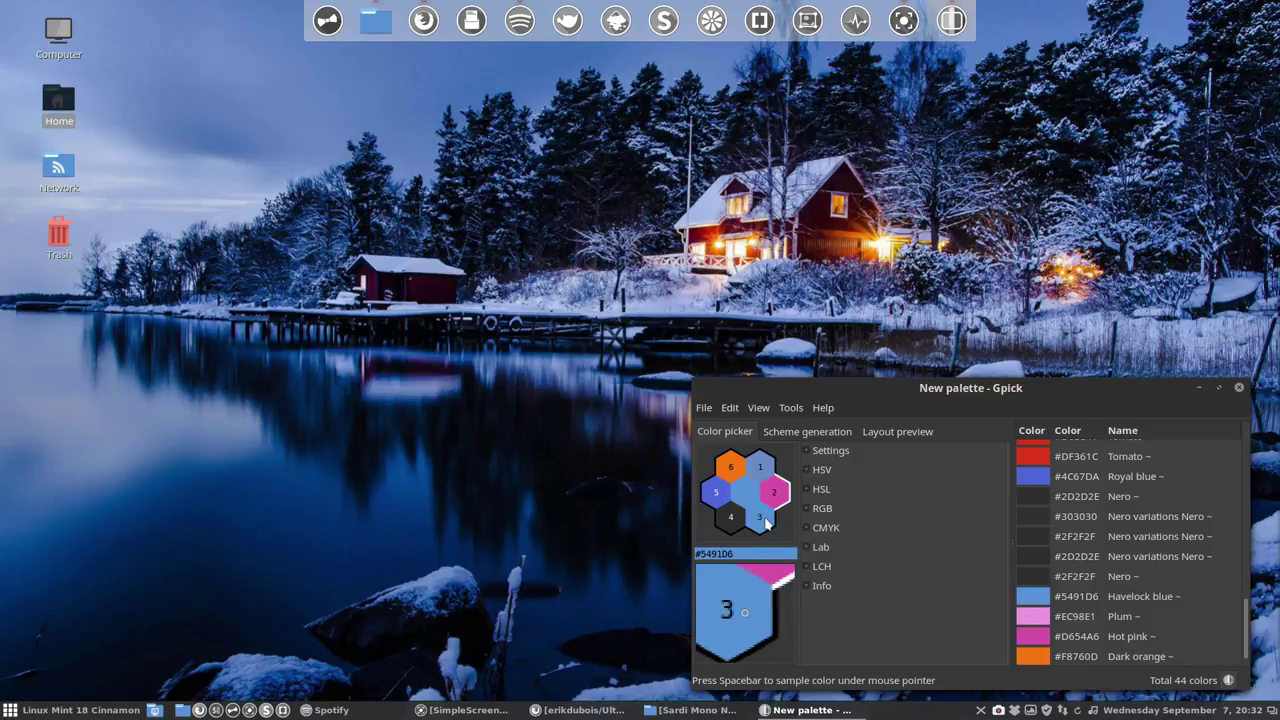
scroll(1157, 613, "down", 1)
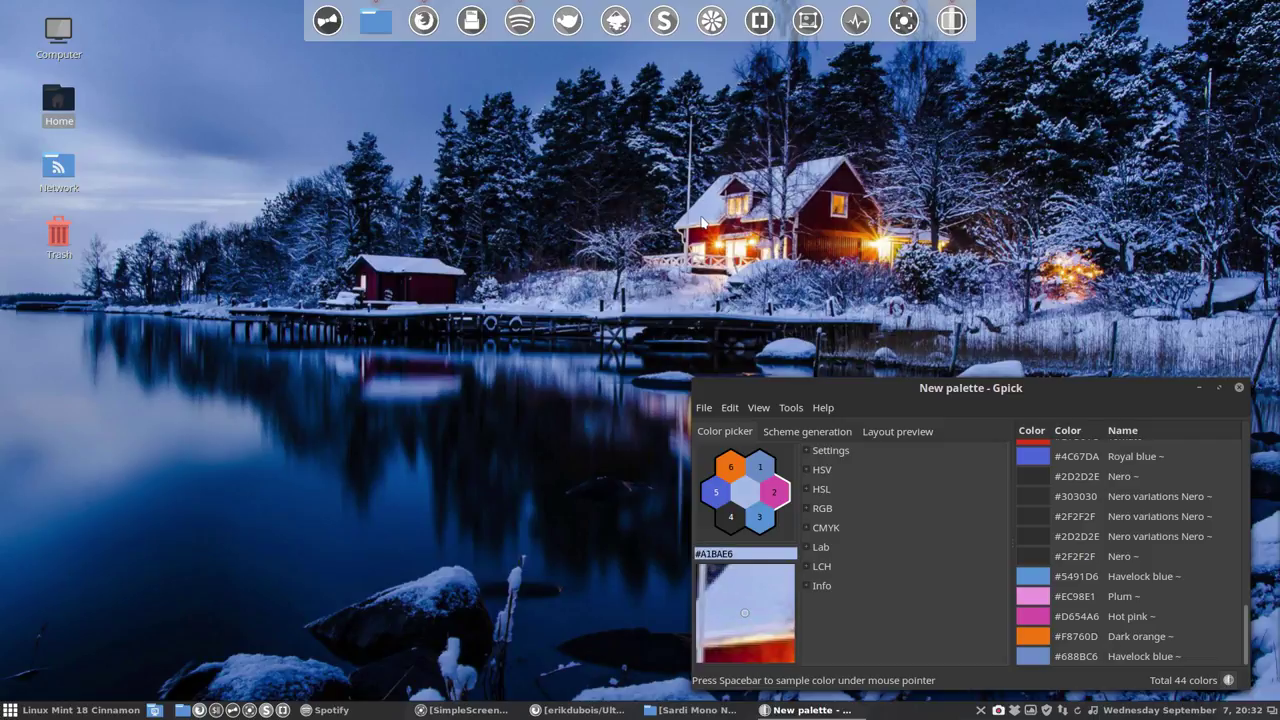
key("space")
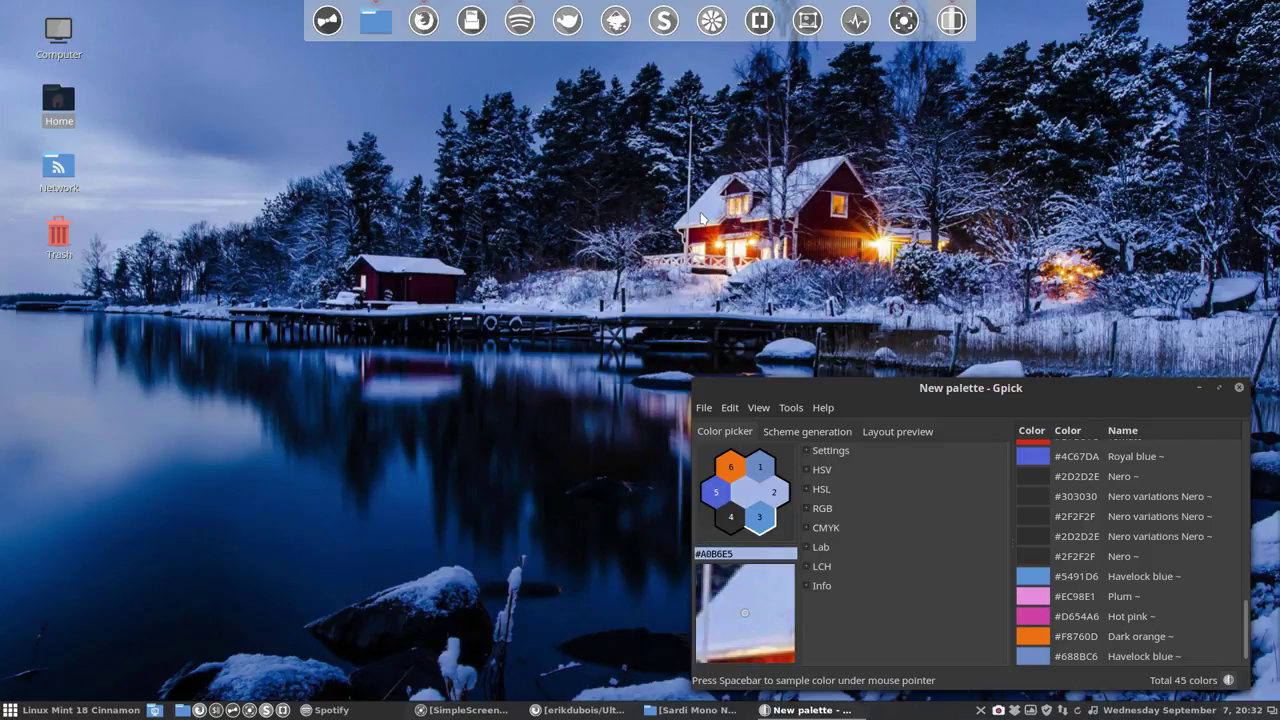
scroll(1110, 610, "down", 1)
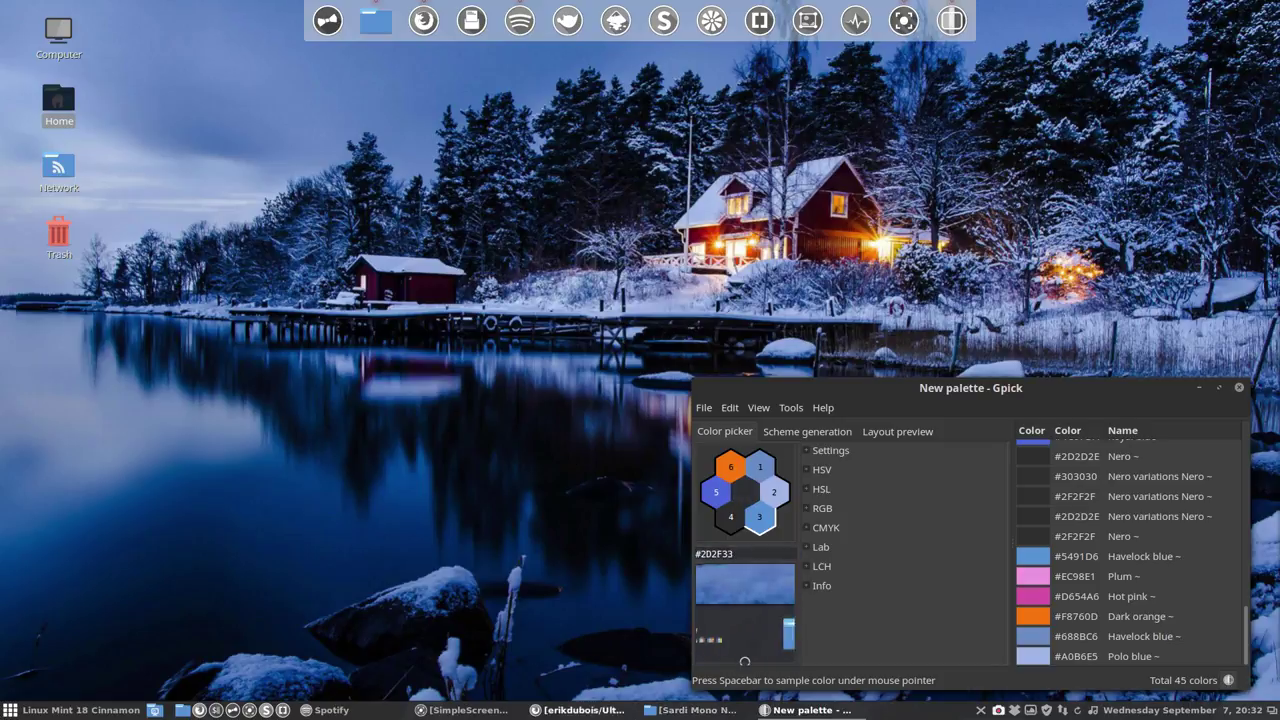
mouse_move(591, 716)
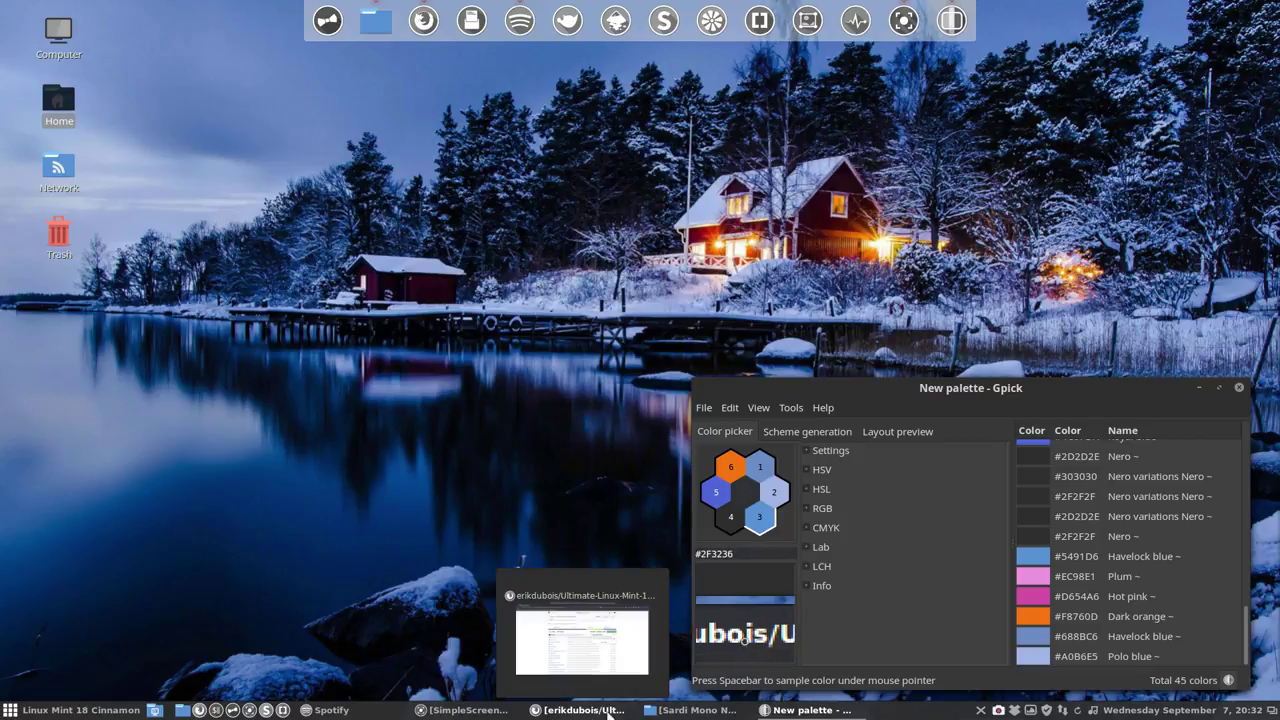
key("space")
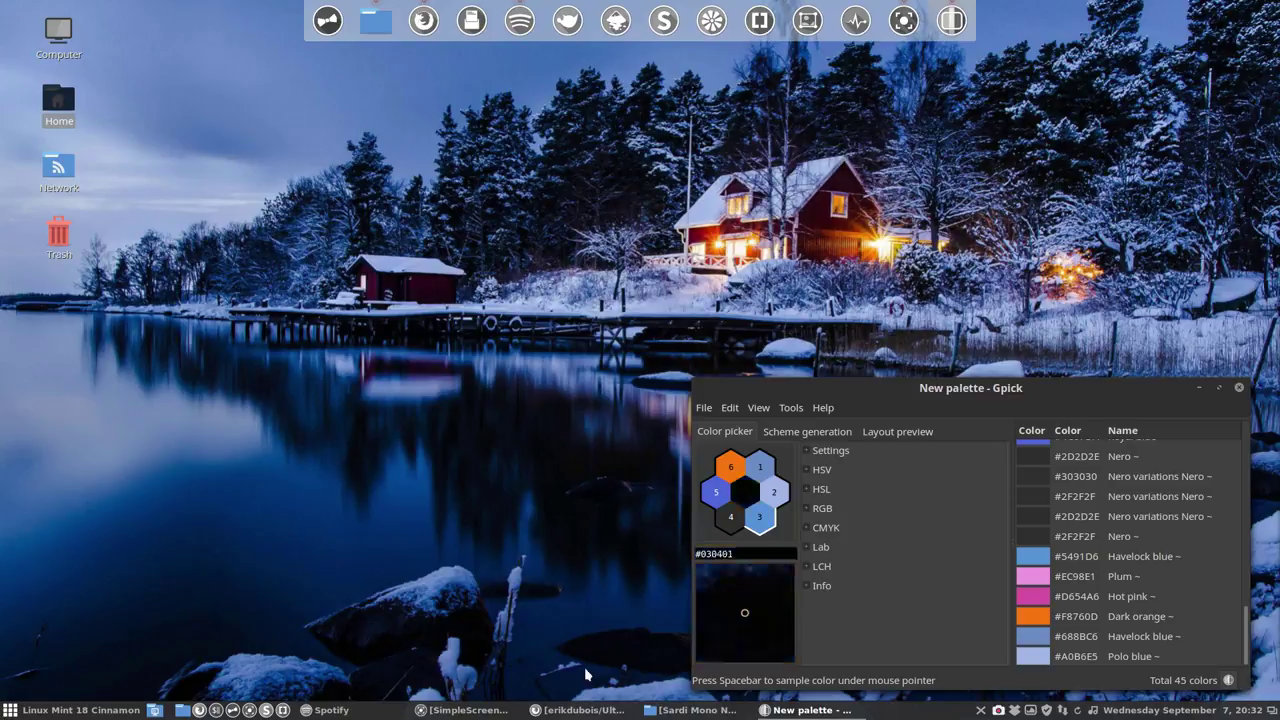
Return to the Sardi Mono Numix Colora folder in the file manager and try to run mypreset.sh in a terminal
left_click(685, 710)
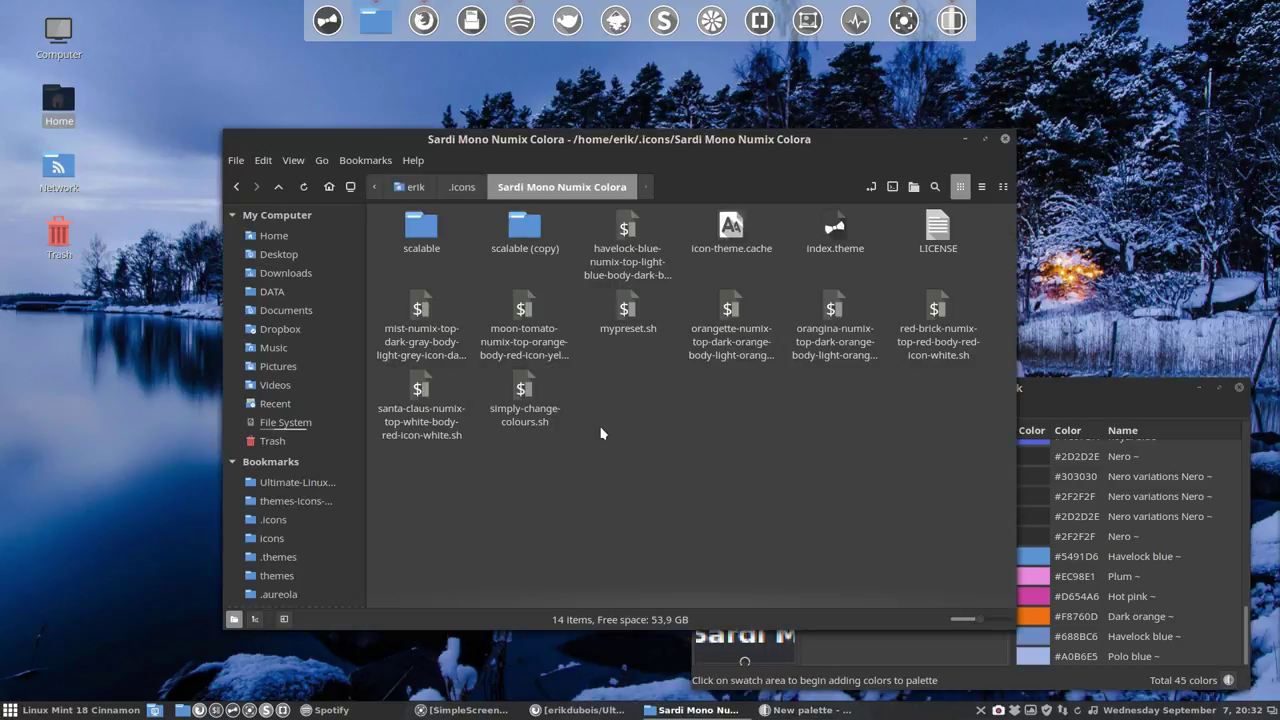
double_click(624, 310)
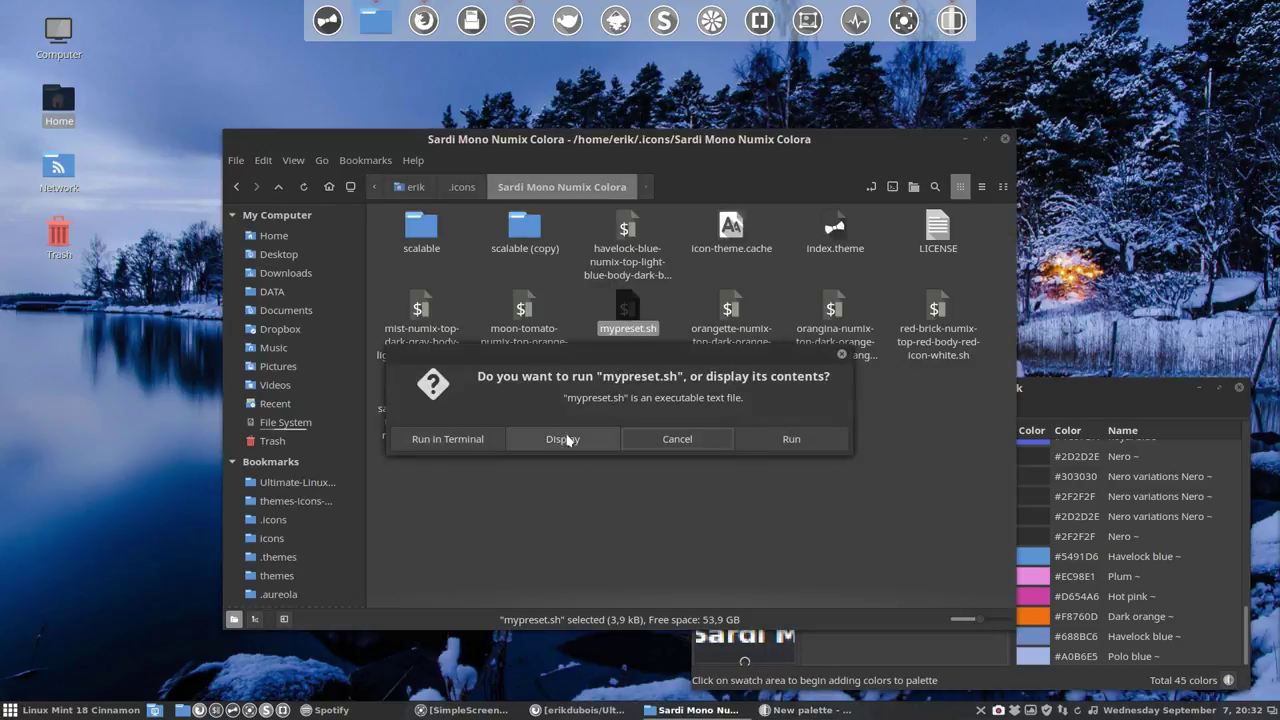
left_click(458, 439)
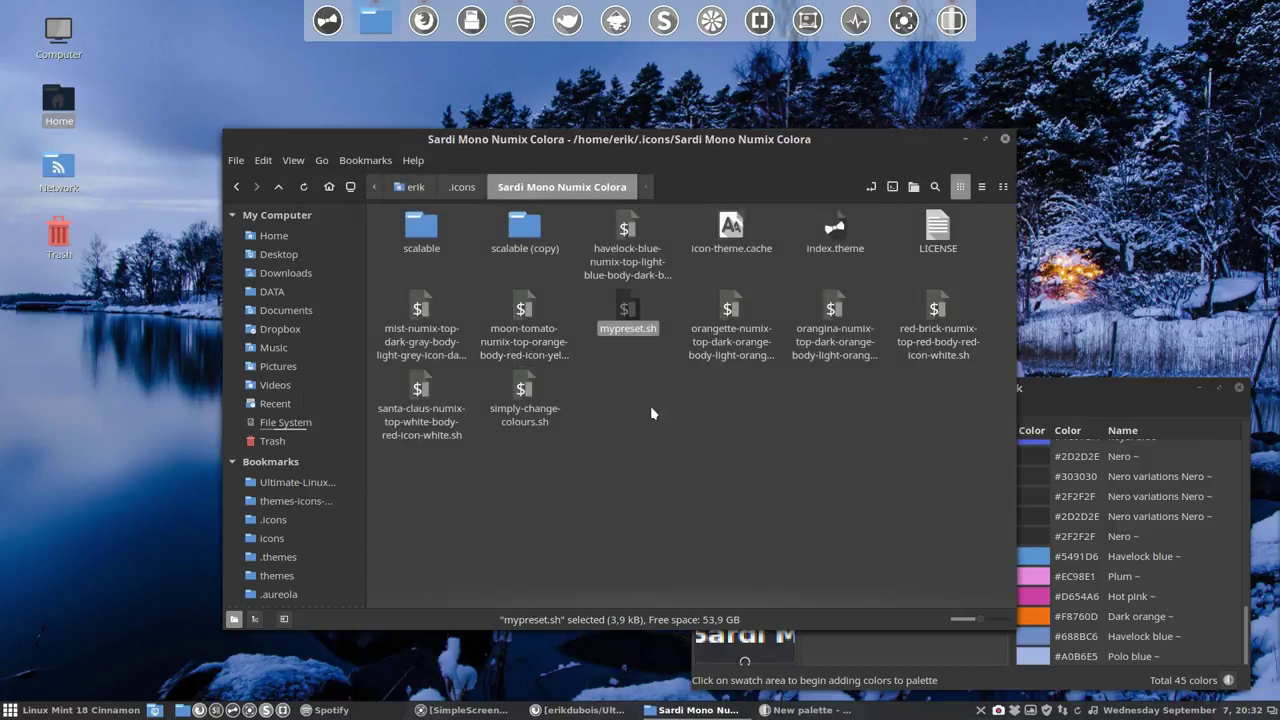
left_click(640, 452)
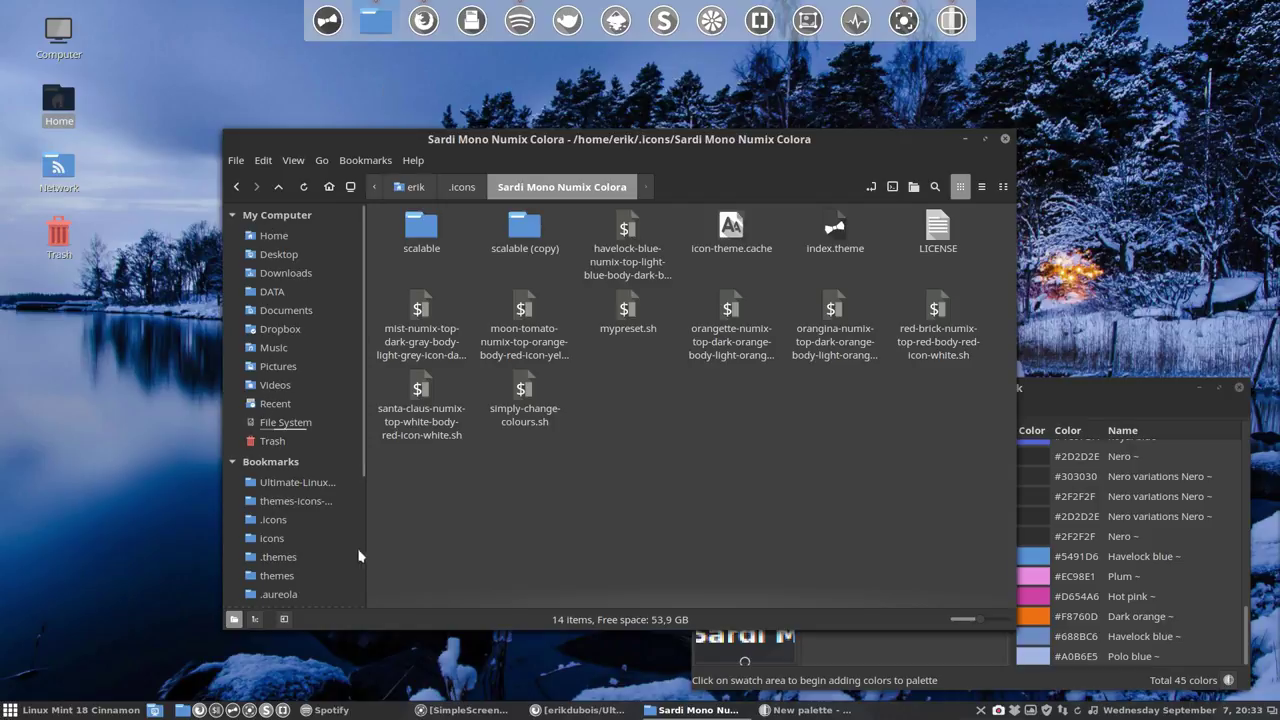
left_click(527, 232)
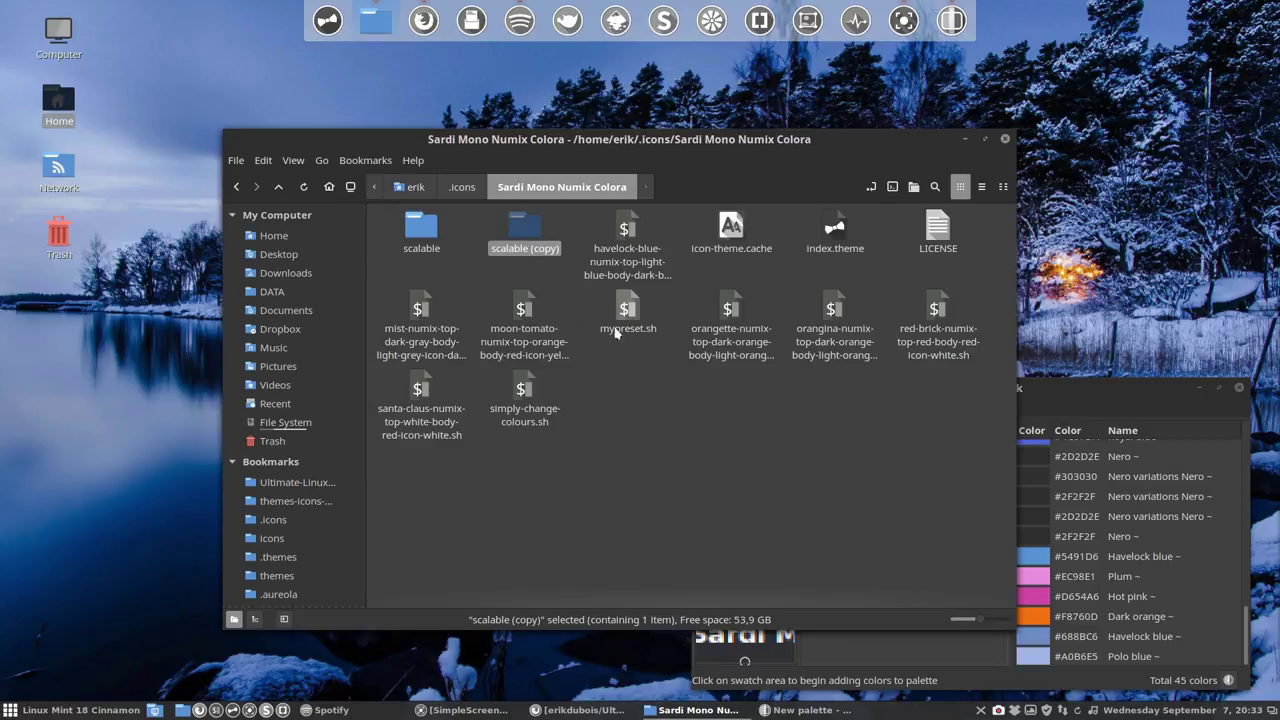
left_click(630, 311)
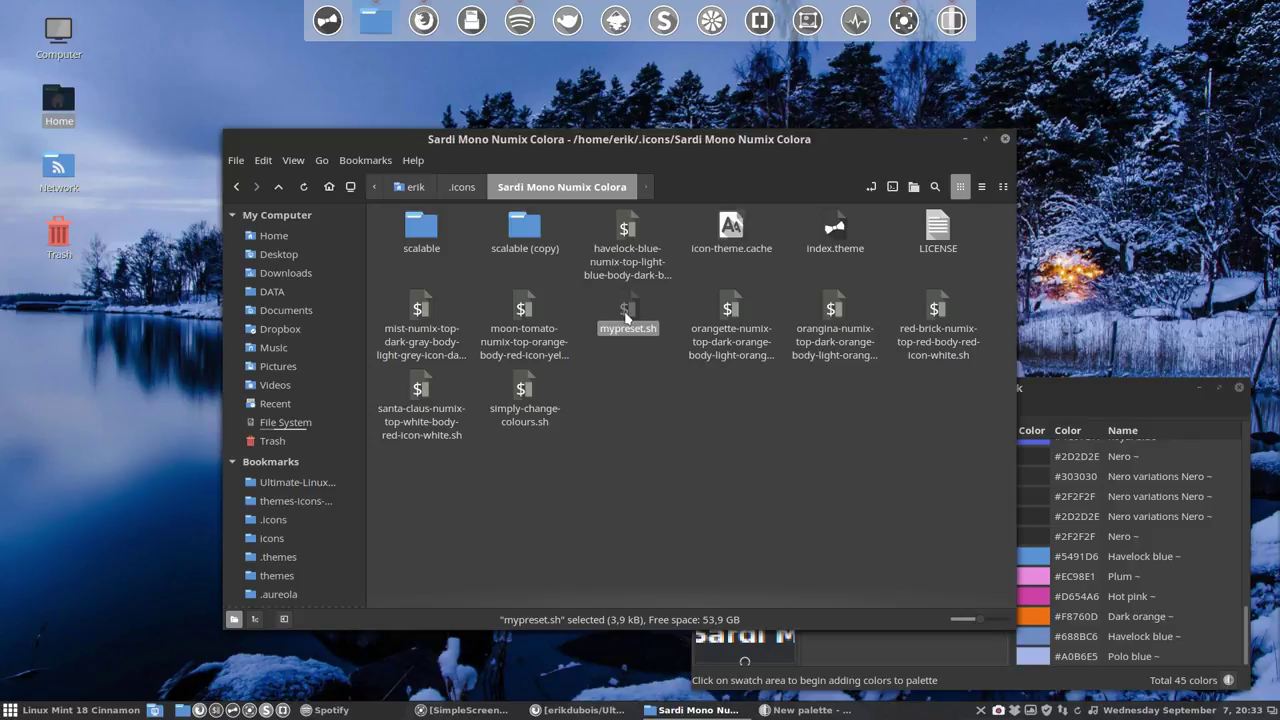
double_click(627, 312)
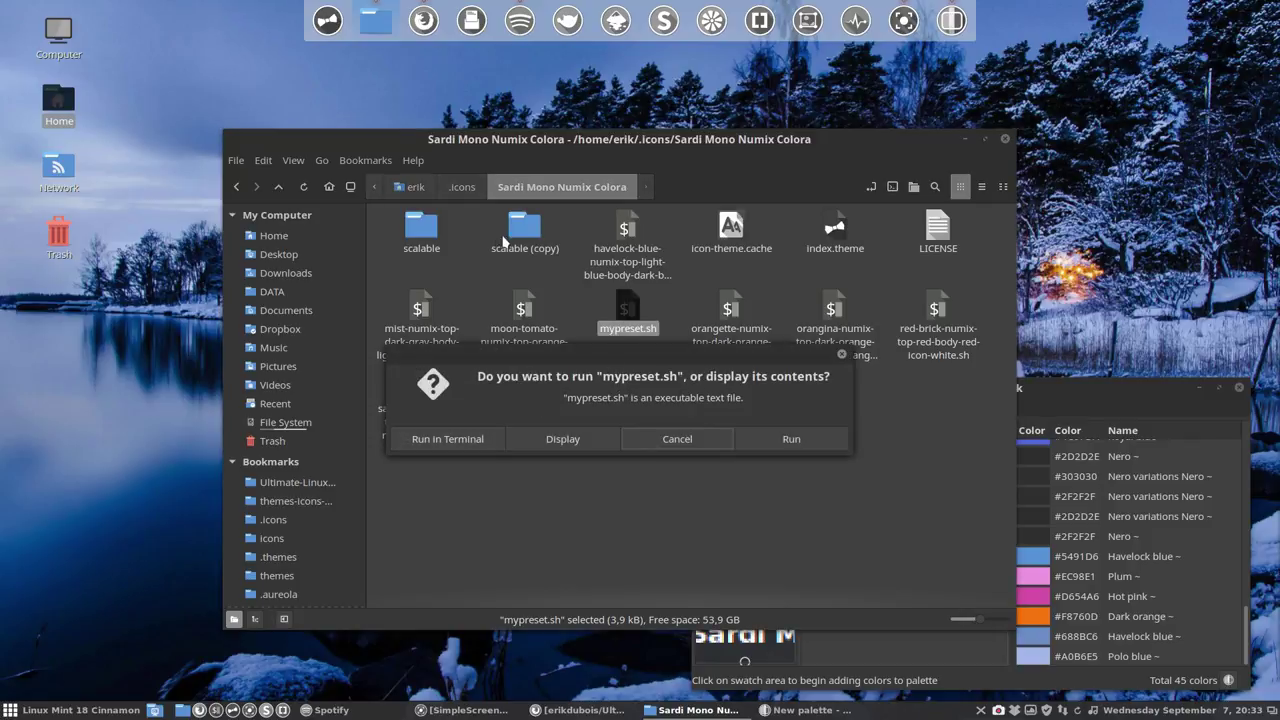
left_click(705, 445)
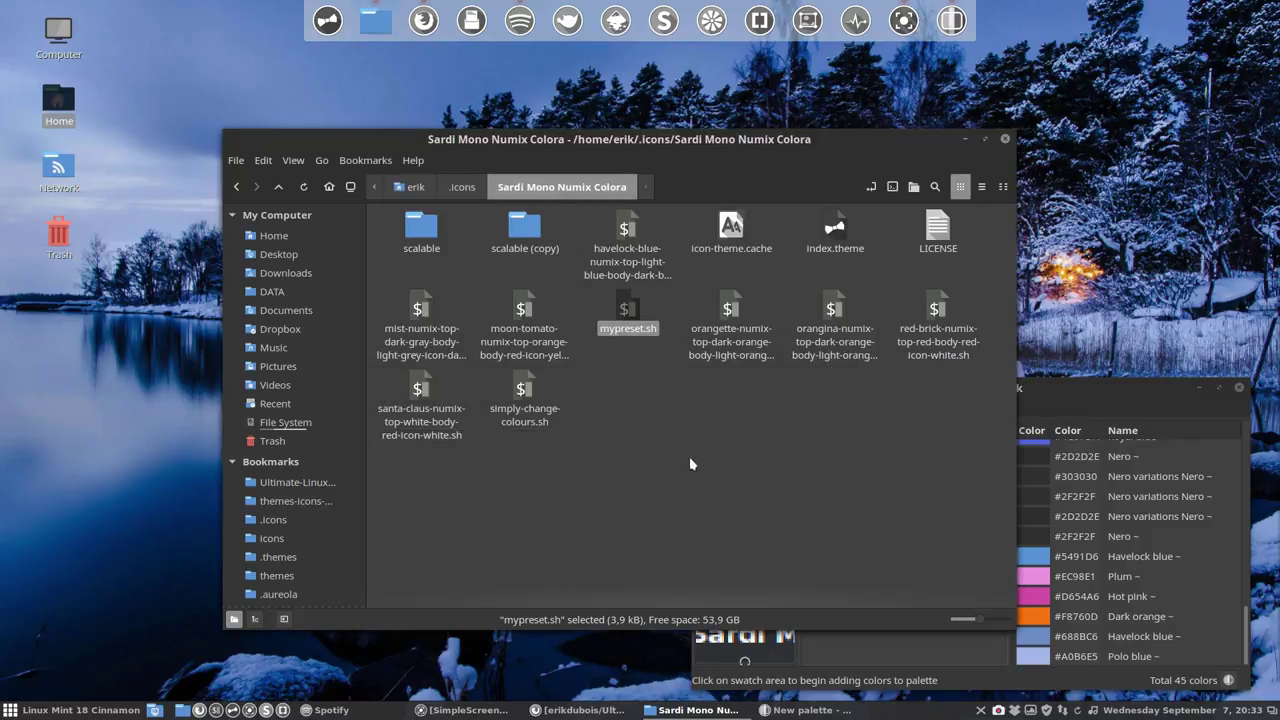
left_click(645, 438)
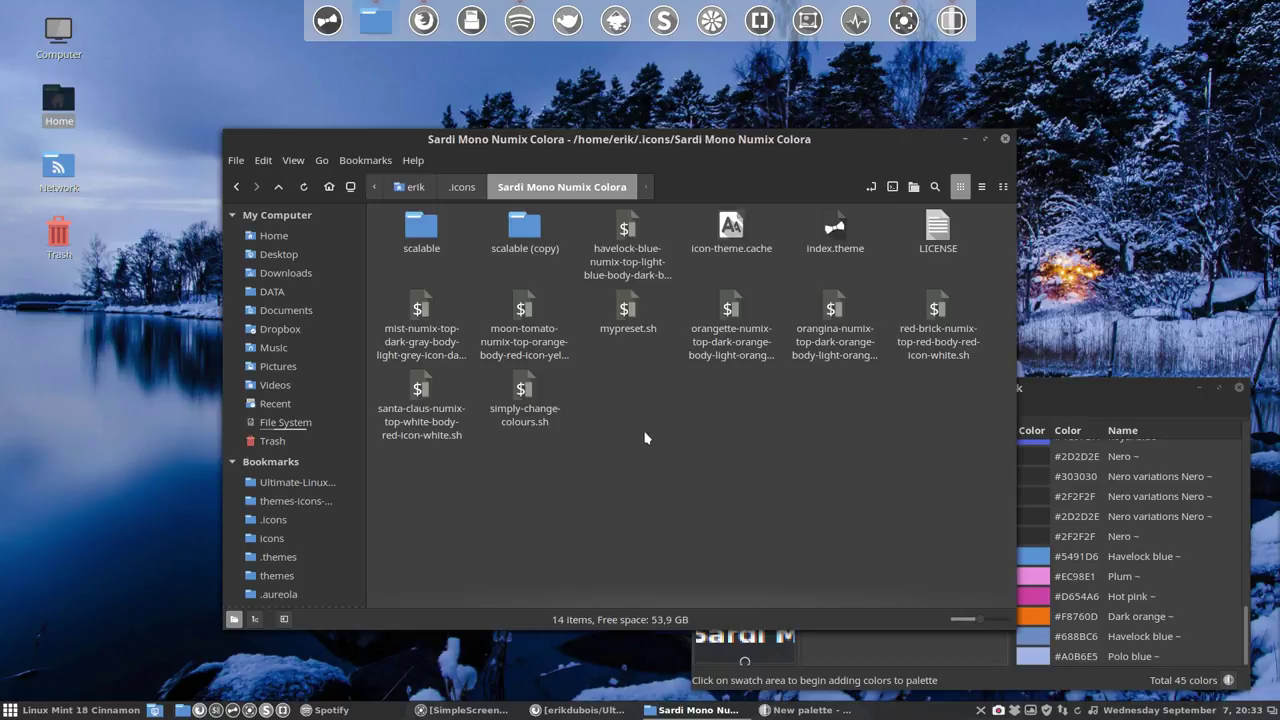
Display the contents of mypreset.sh in the text editor and tile its window to half the screen so Gpick's palette stays visible
left_click(623, 308)
double_click(623, 308)
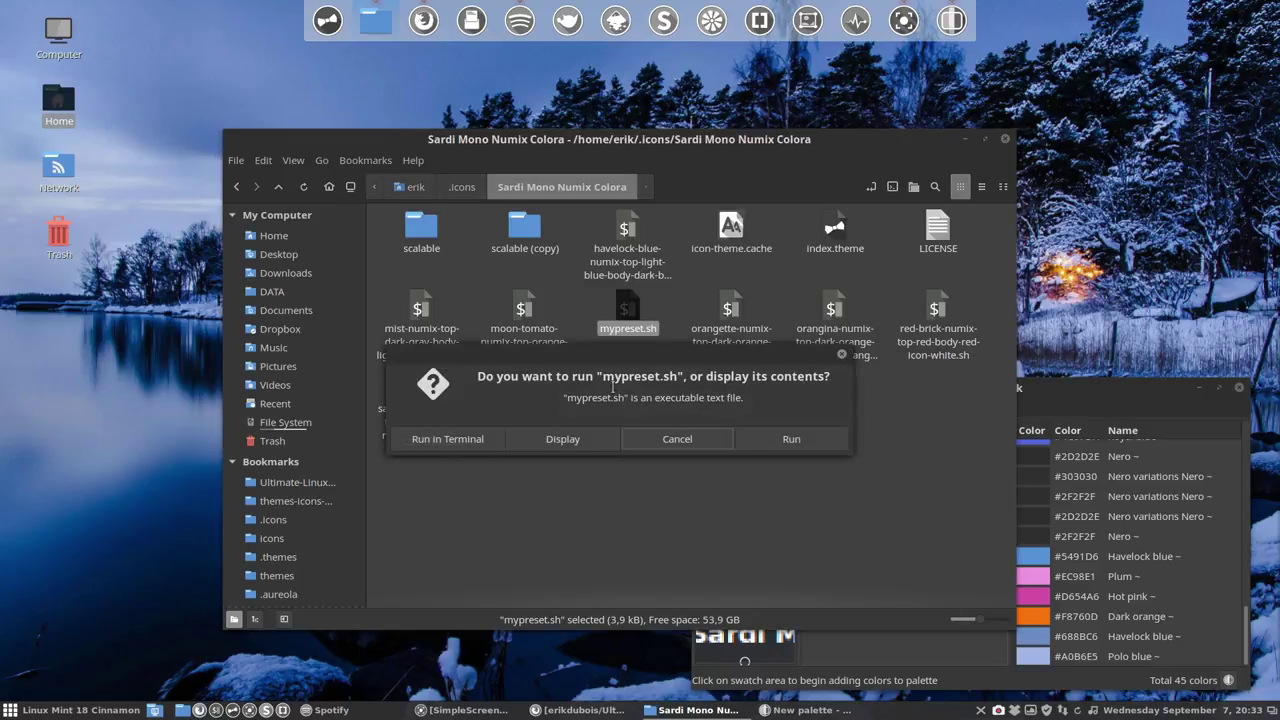
left_click(578, 443)
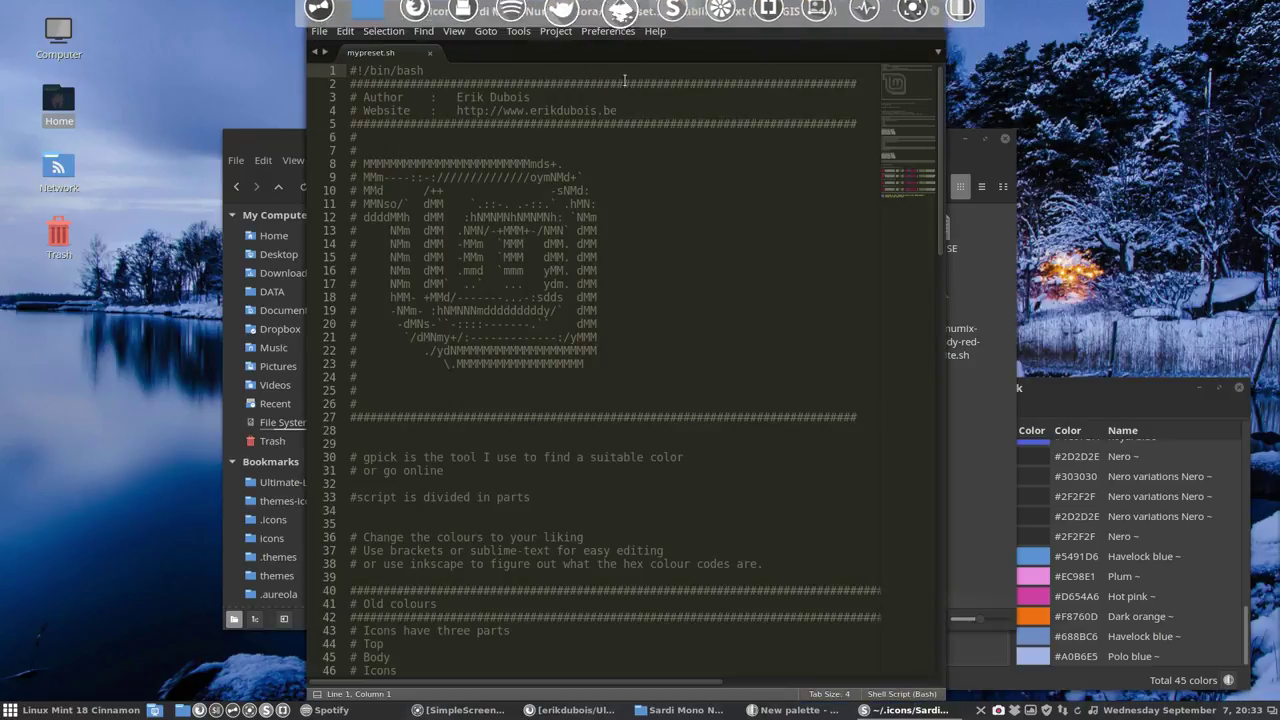
left_click_drag(526, 10, 20, 145)
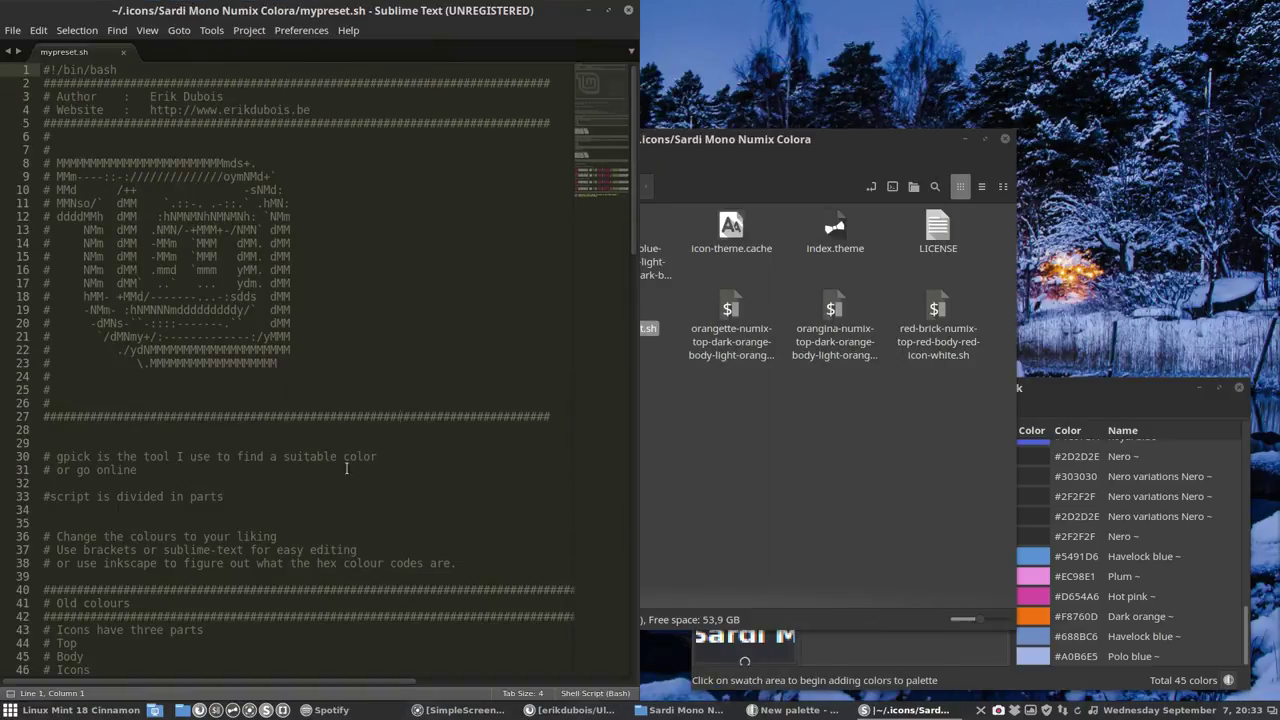
In the New colours section, set newcolourbody to 688BC6, copied from the Gpick palette without the # sign
scroll(257, 467, "down", 13)
left_click_drag(22, 352, 34, 88)
scroll(137, 320, "down", 7)
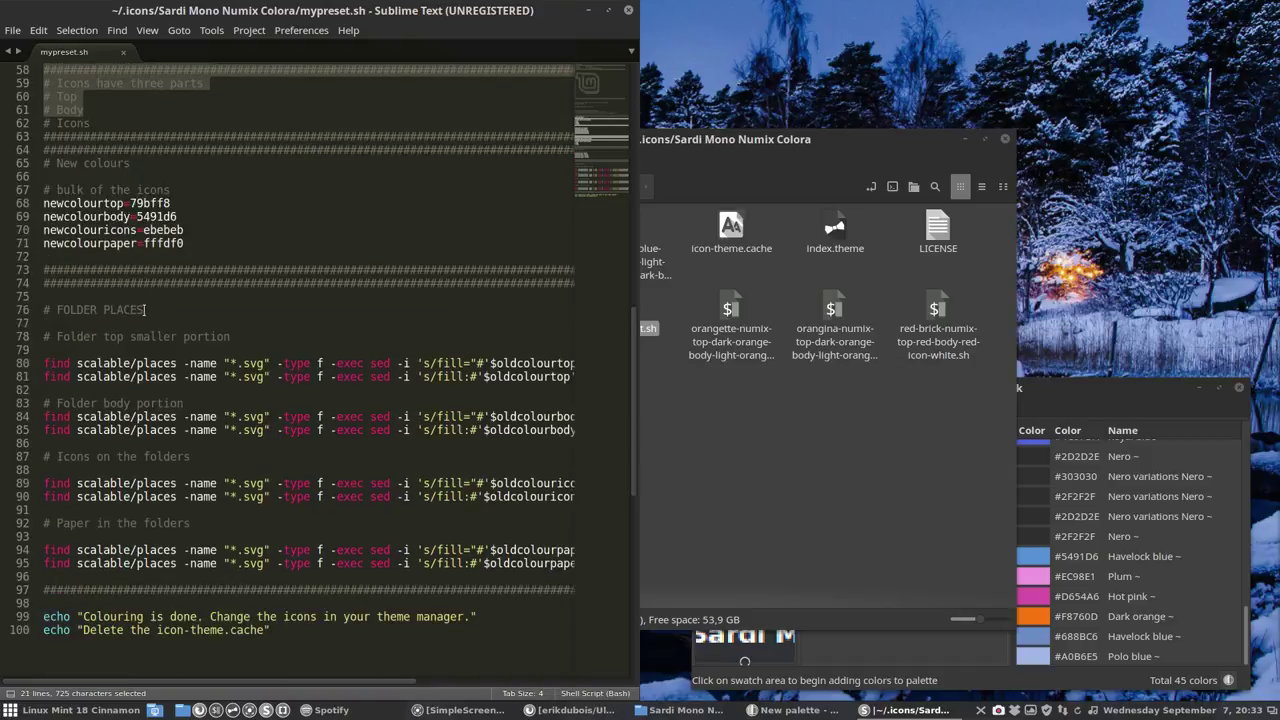
left_click(150, 163)
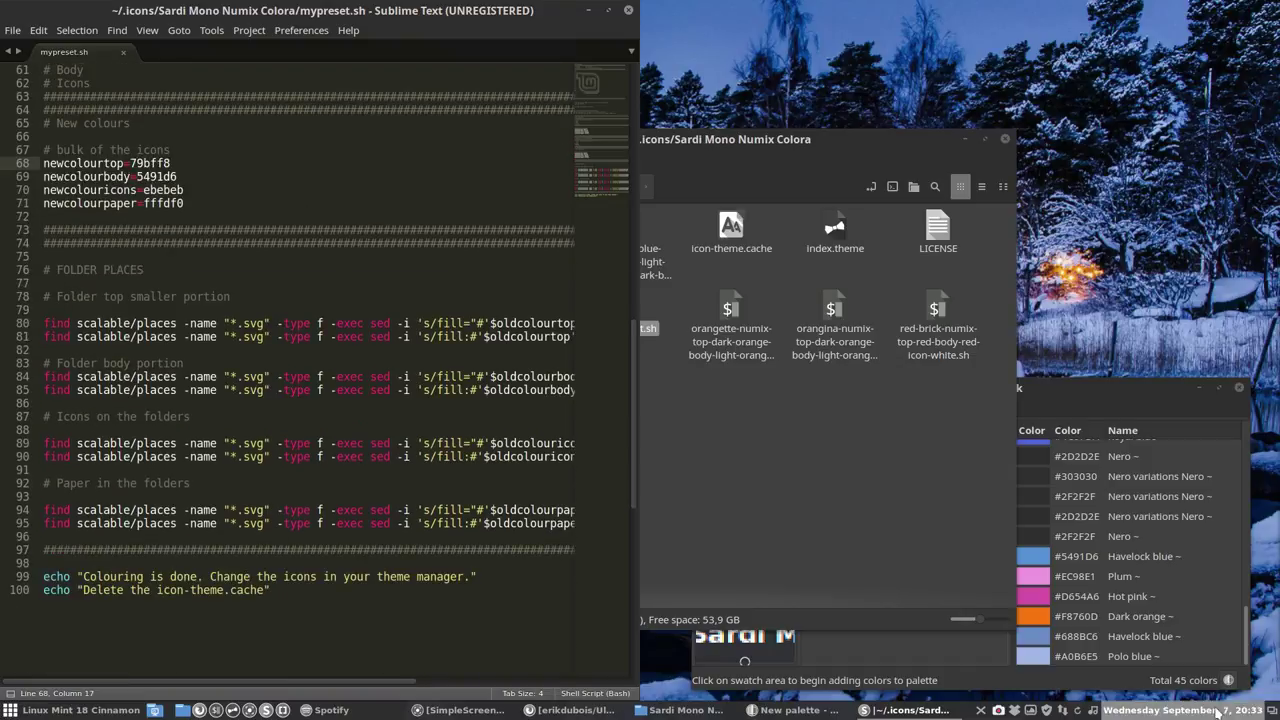
left_click(1113, 638)
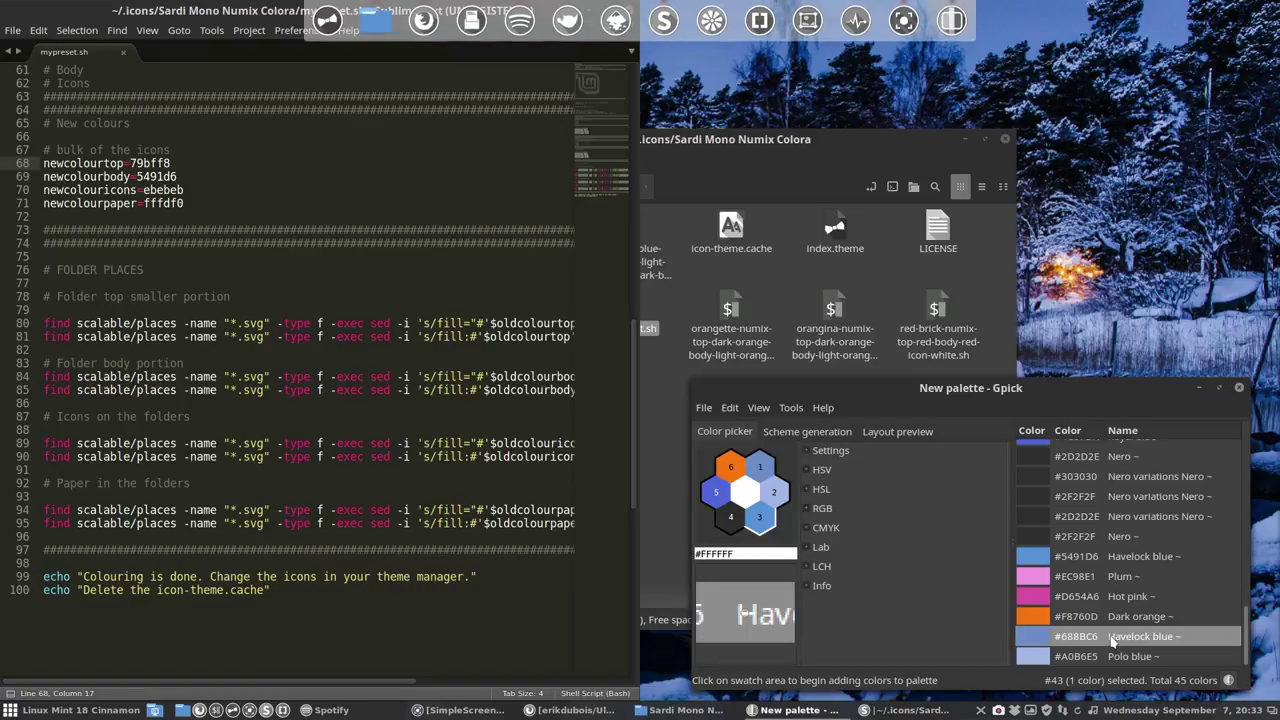
right_click(1113, 640)
mouse_move(1030, 412)
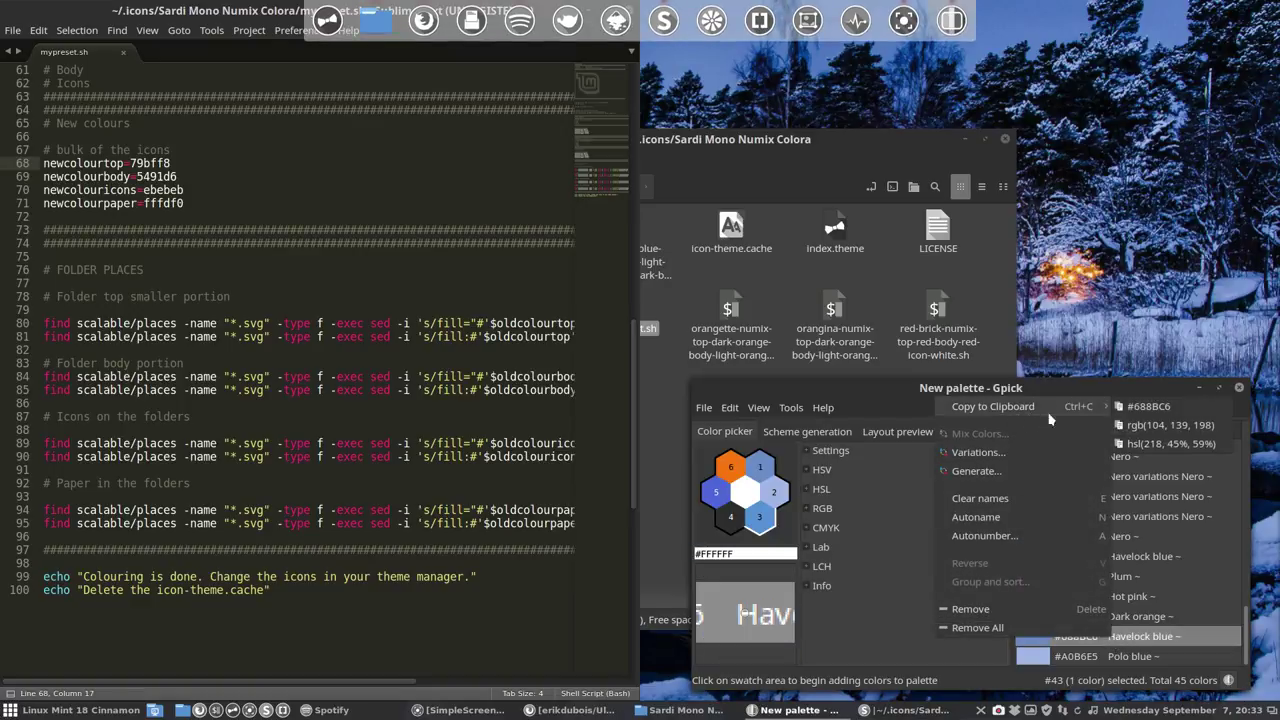
left_click(1164, 410)
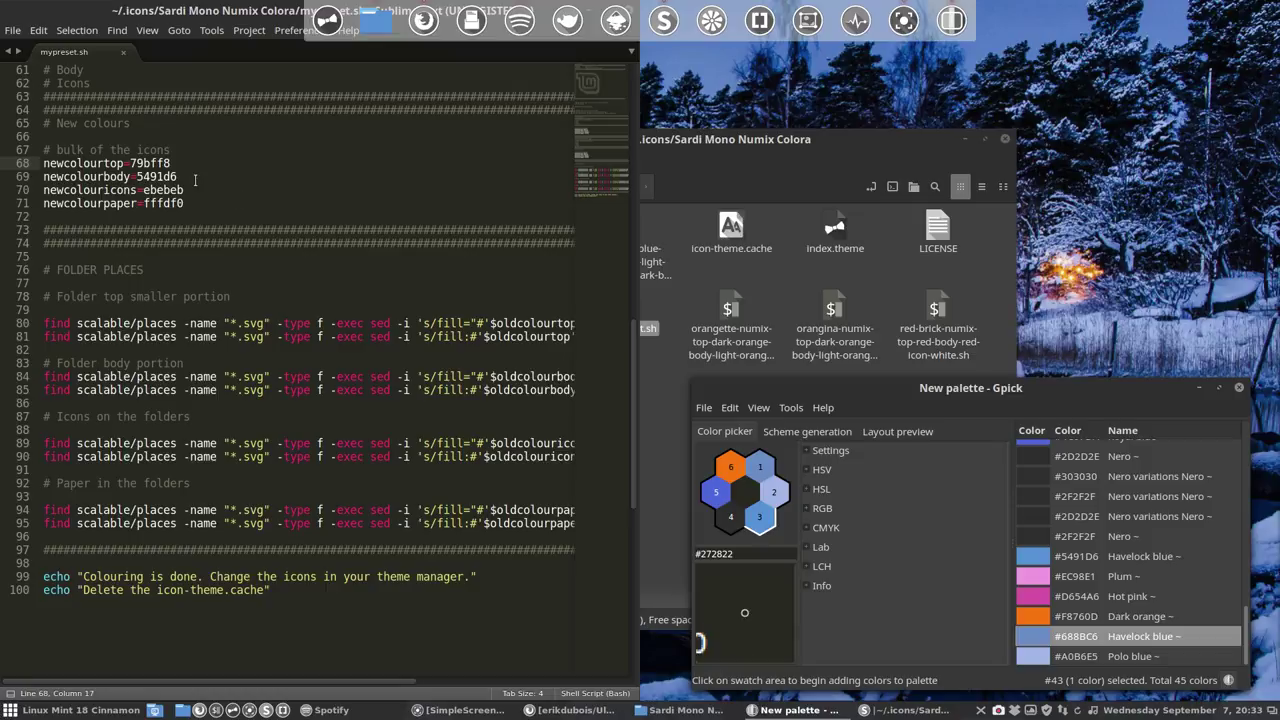
double_click(166, 176)
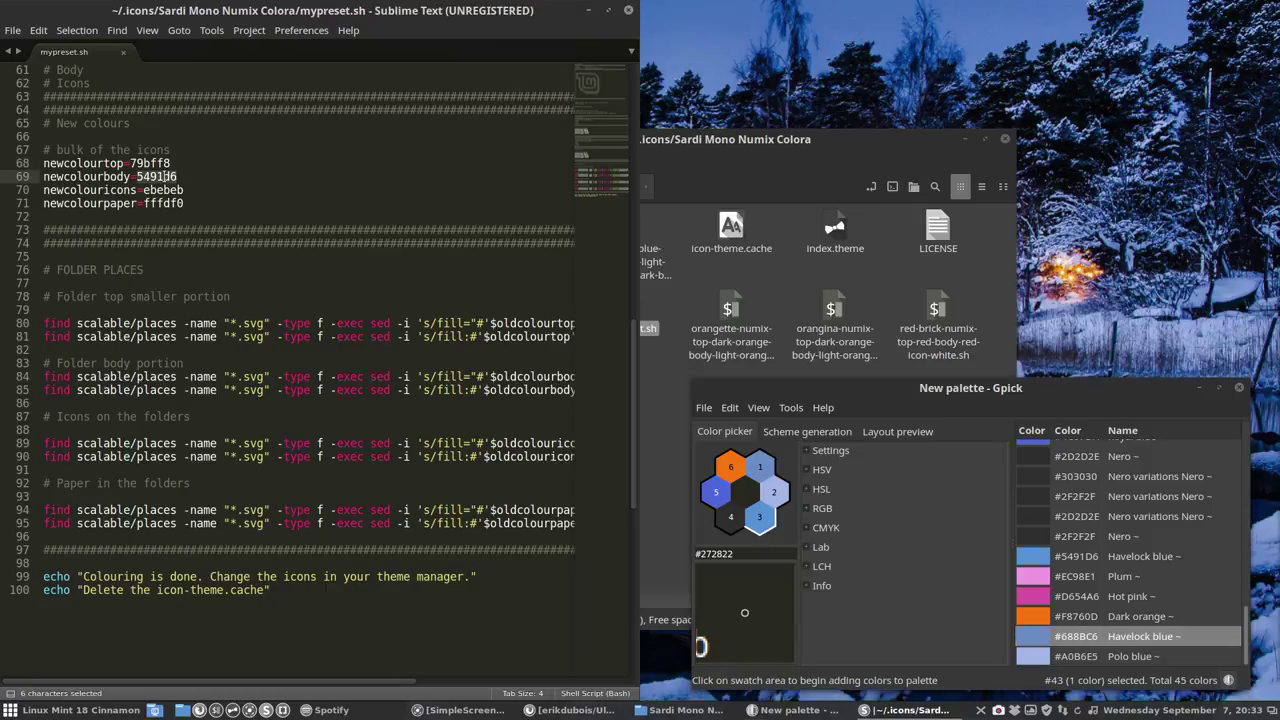
key("ctrl+v")
left_click(144, 177)
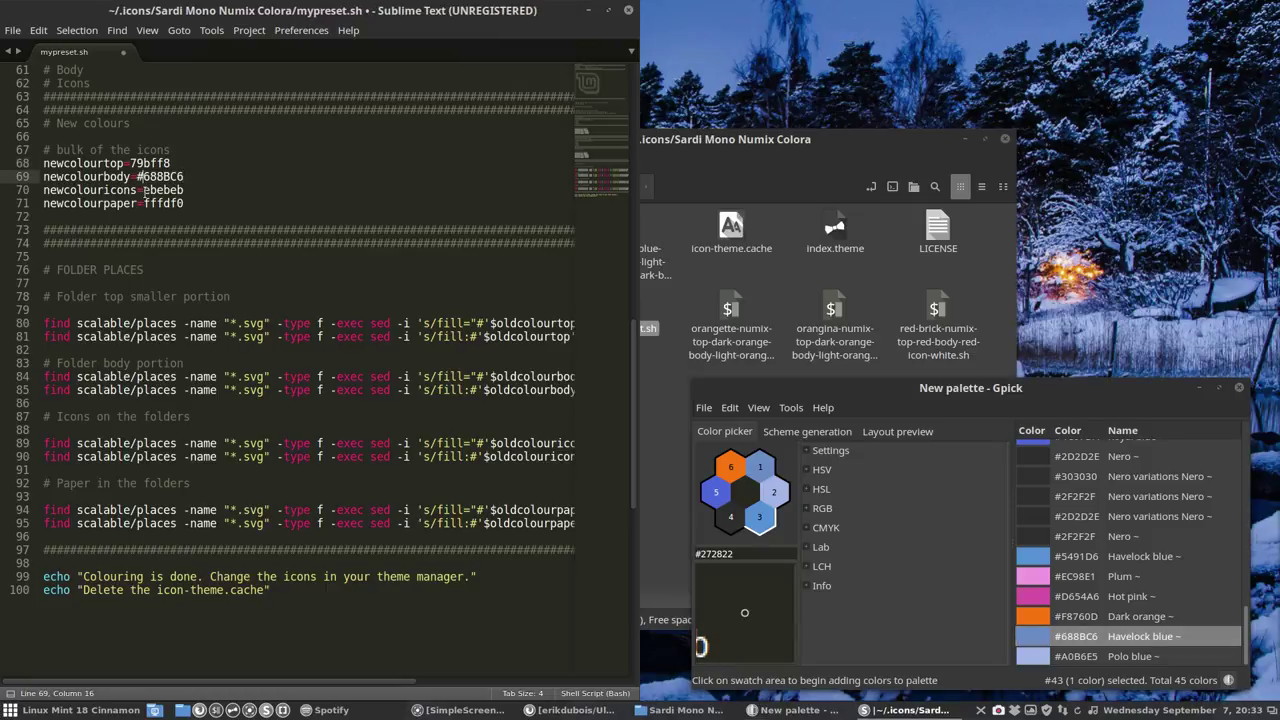
key("BackSpace")
Copy the pale blue A0B6E5 from the Gpick palette and use it without the # sign as the newcolouricons value
left_click(1137, 658)
right_click(1137, 660)
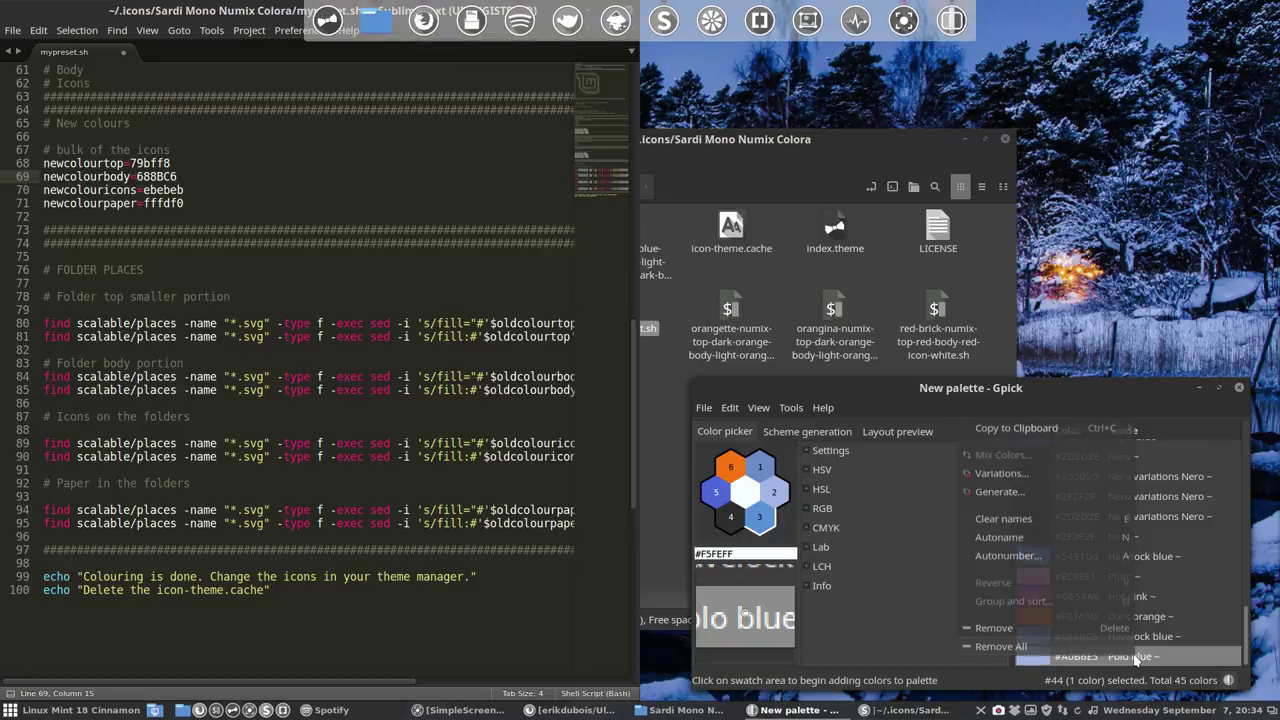
mouse_move(1030, 428)
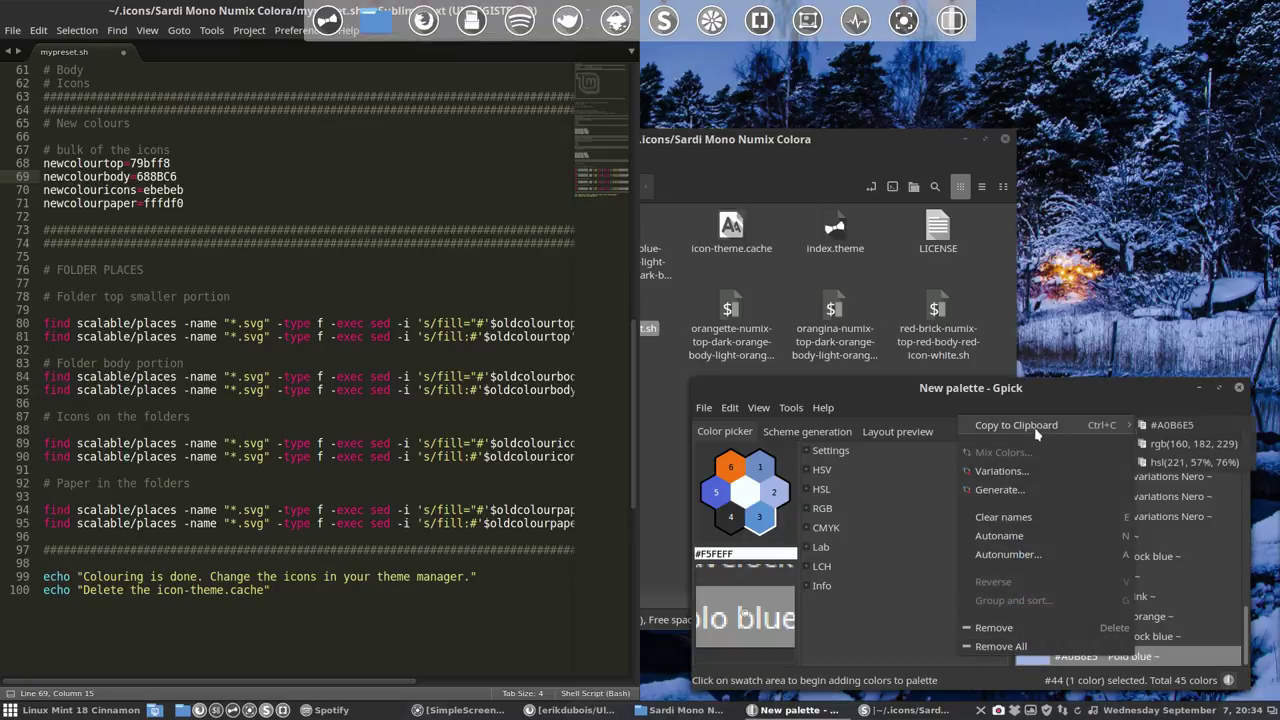
left_click(1165, 428)
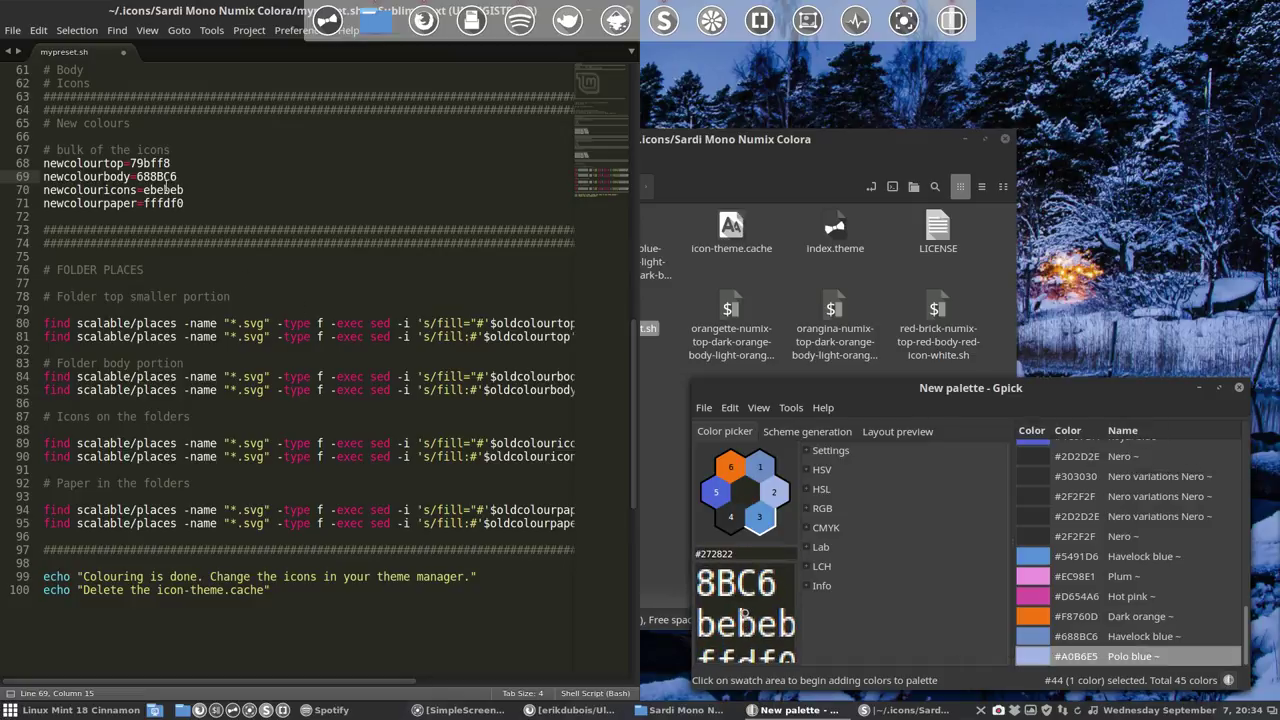
double_click(163, 189)
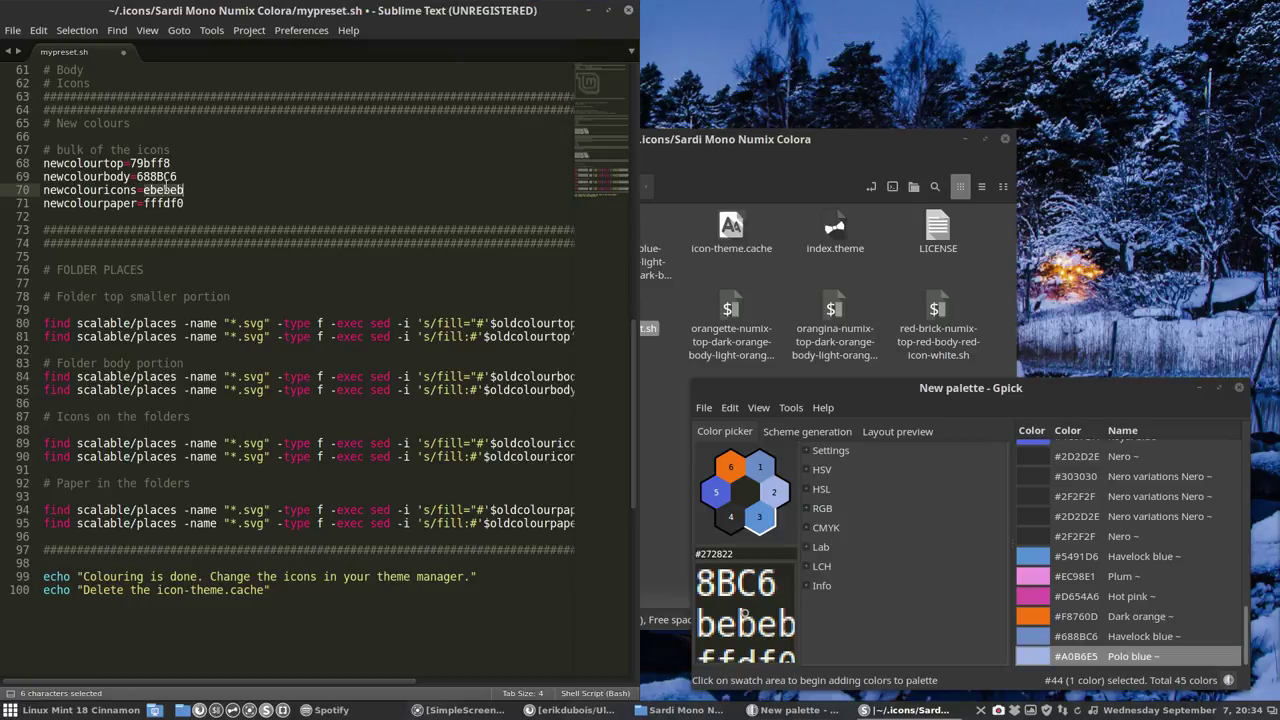
key("ctrl+v")
key("Delete")
Replace the newcolourtop value with the orange F8760D copied from the Gpick palette and save mypreset.sh
right_click(1145, 620)
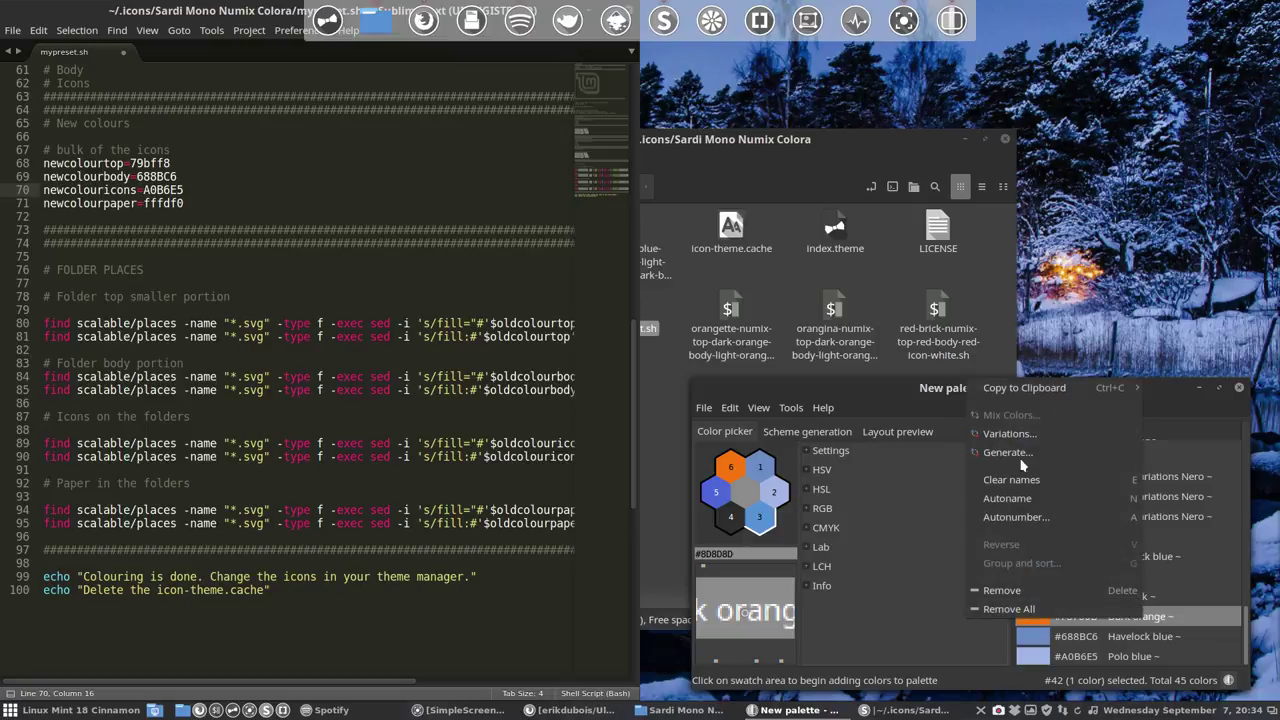
mouse_move(1080, 388)
left_click(1178, 388)
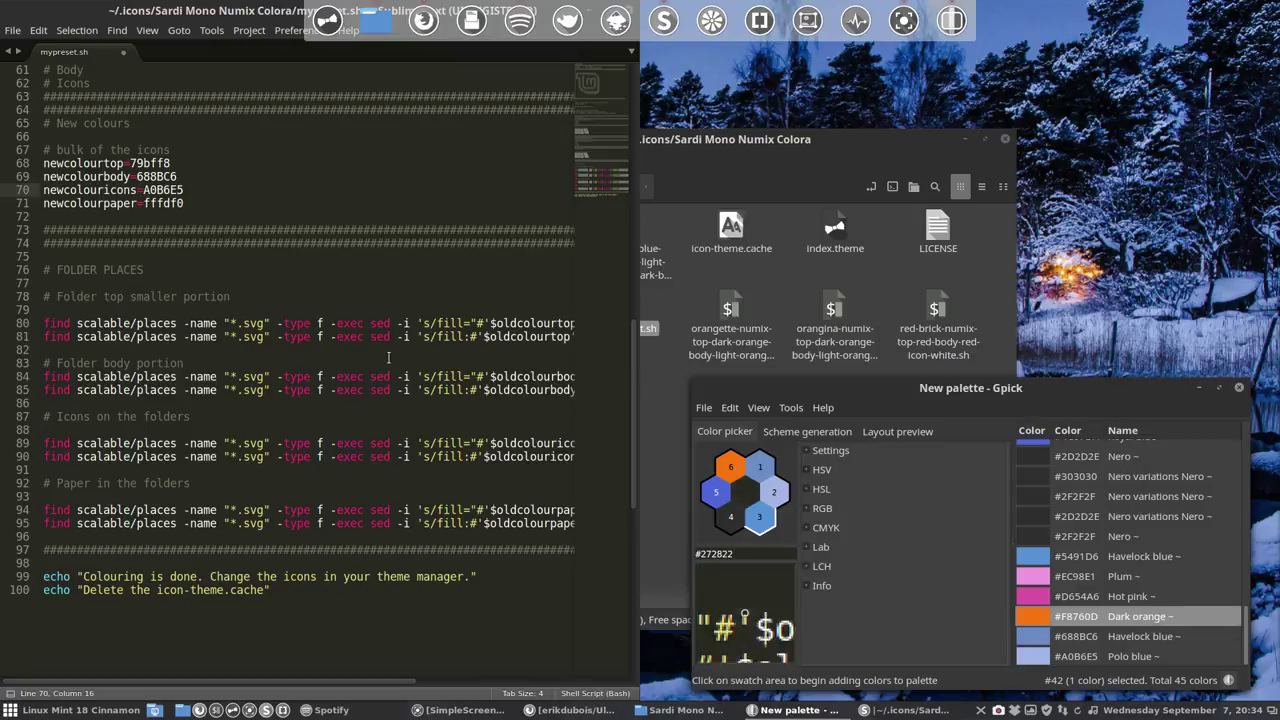
double_click(148, 163)
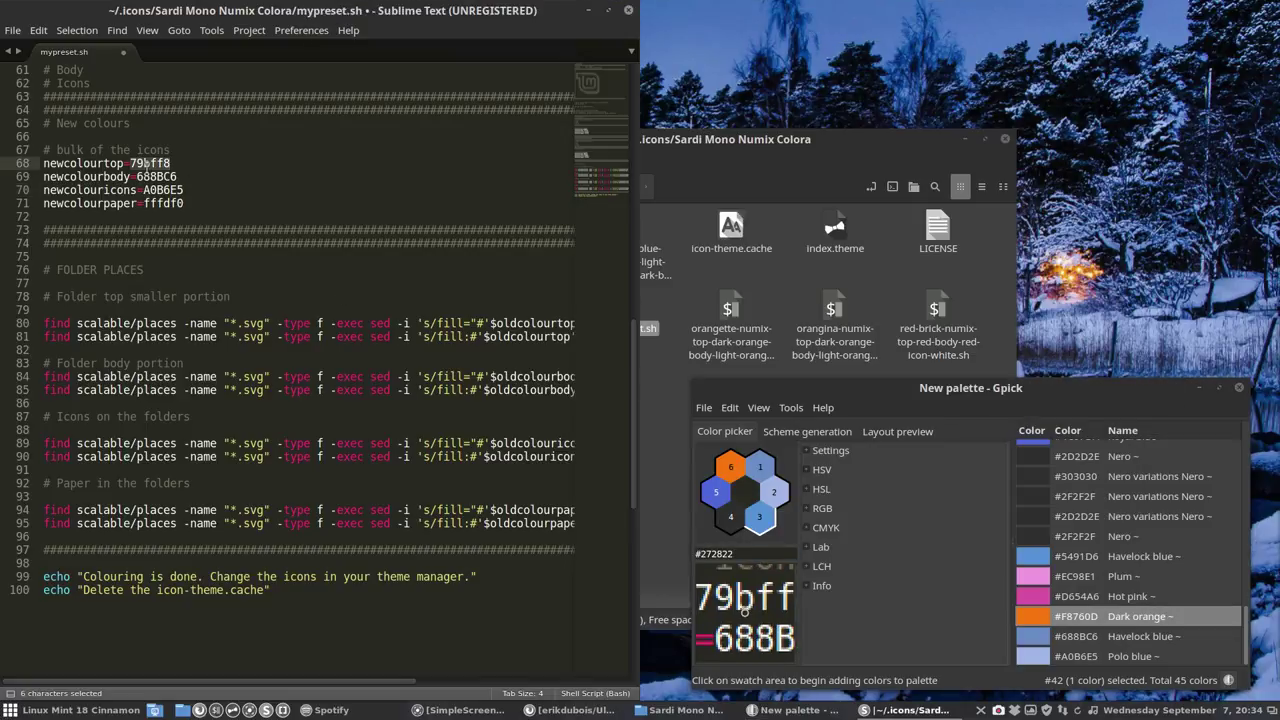
key("ctrl+v")
key("ctrl+s")
Close the script editor and Gpick, and run mypreset.sh in a terminal from the file manager
left_click_drag(180, 204, 62, 203)
left_click(214, 197)
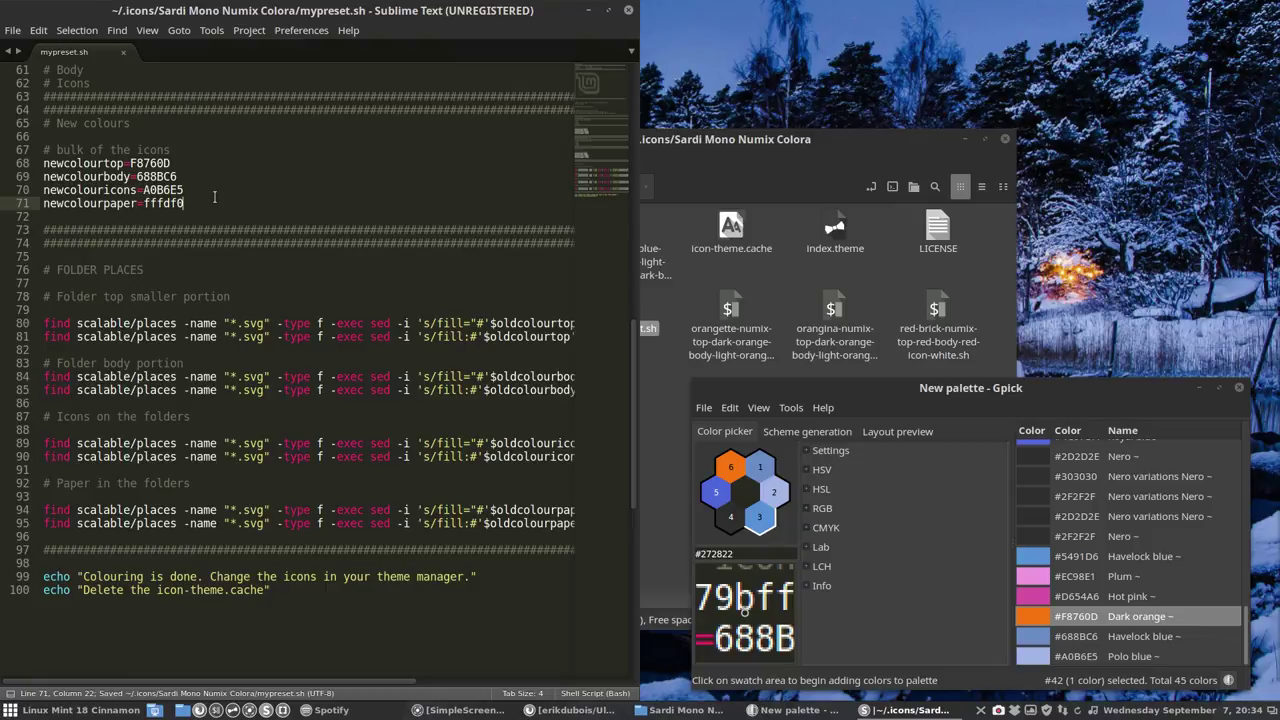
left_click(630, 13)
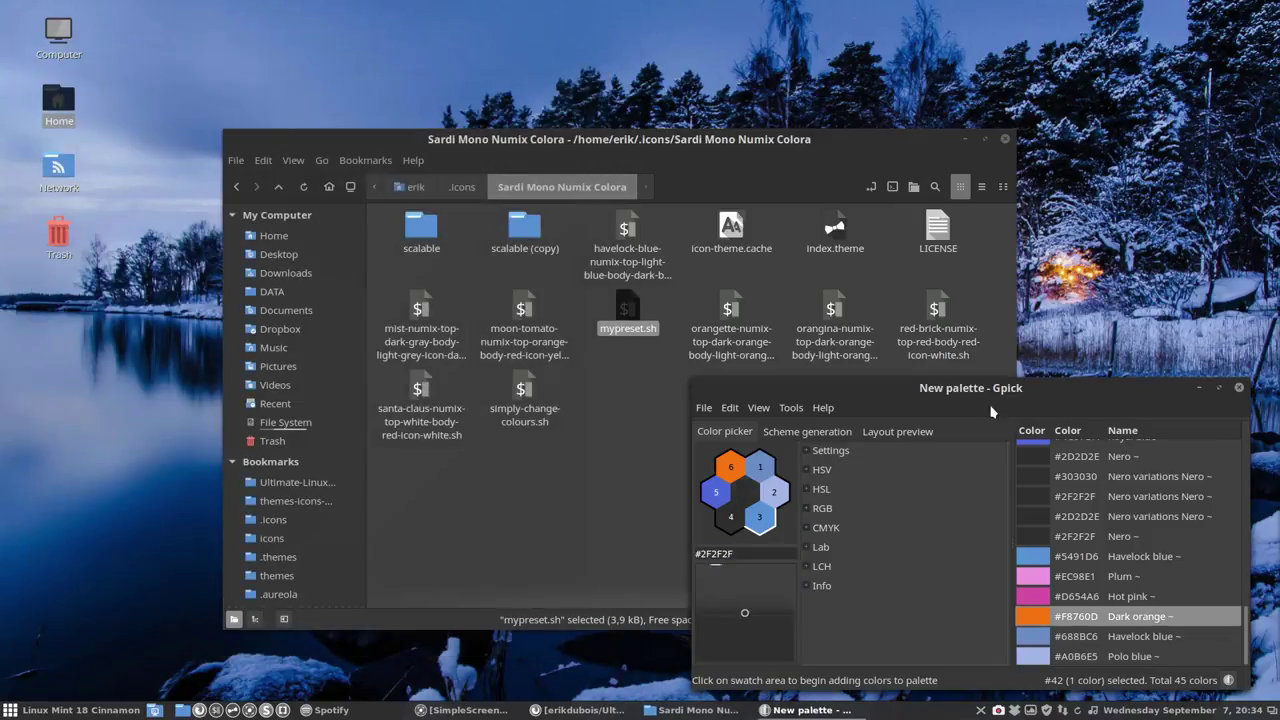
key("ctrl+q")
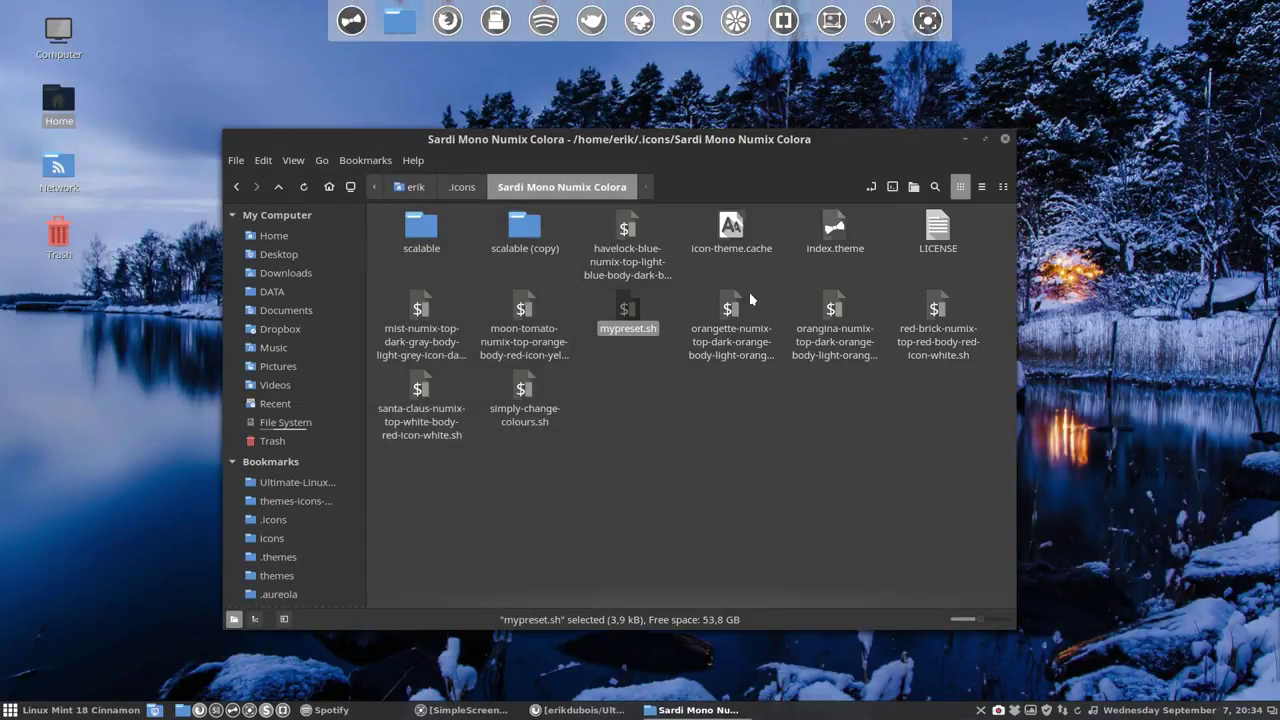
double_click(627, 310)
left_click(452, 443)
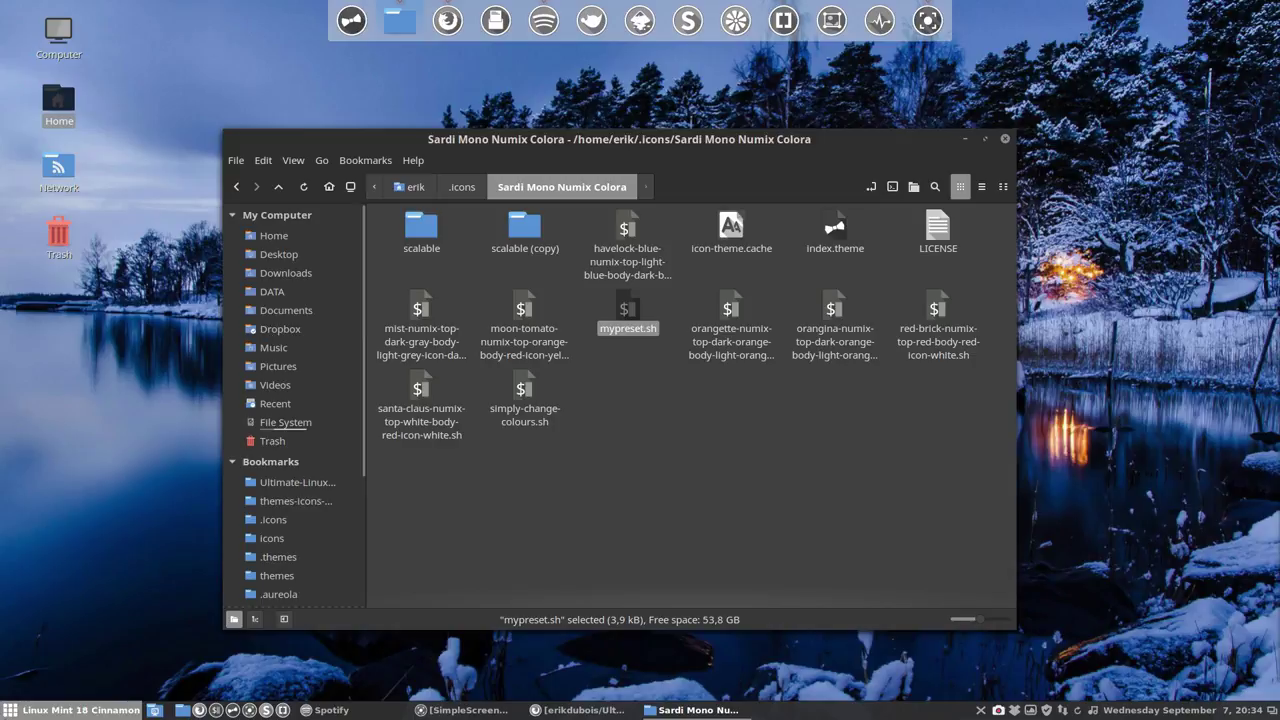
In the Themes settings, switch the icons to Sardi Breeze Dark and back to Sardi Mono Numix Colora to reload them
left_click(70, 710)
key("Escape")
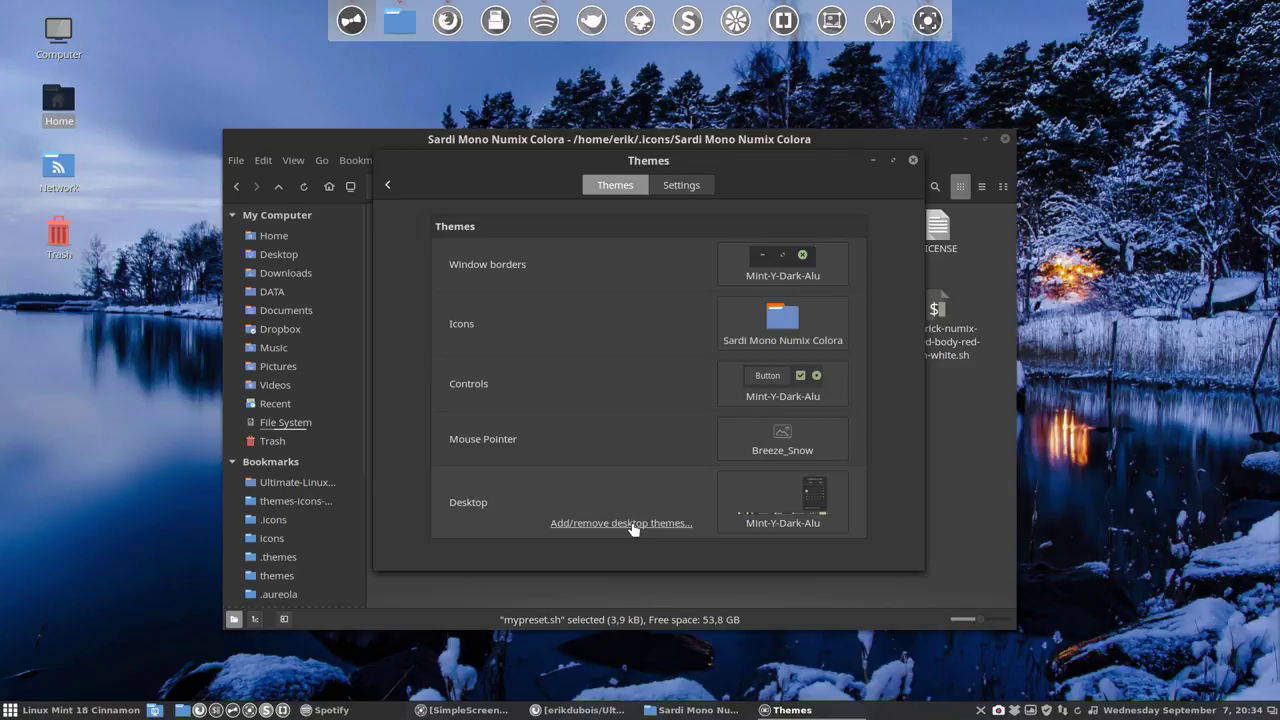
left_click(784, 329)
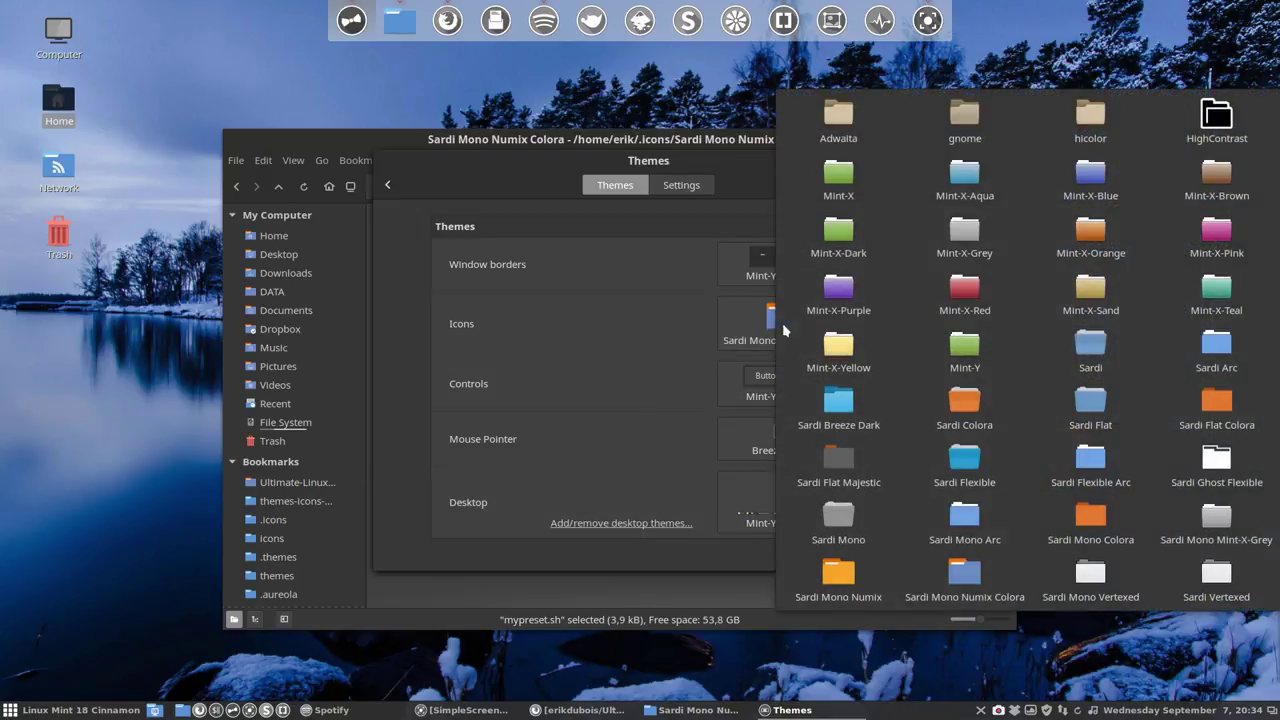
left_click(838, 406)
left_click(797, 335)
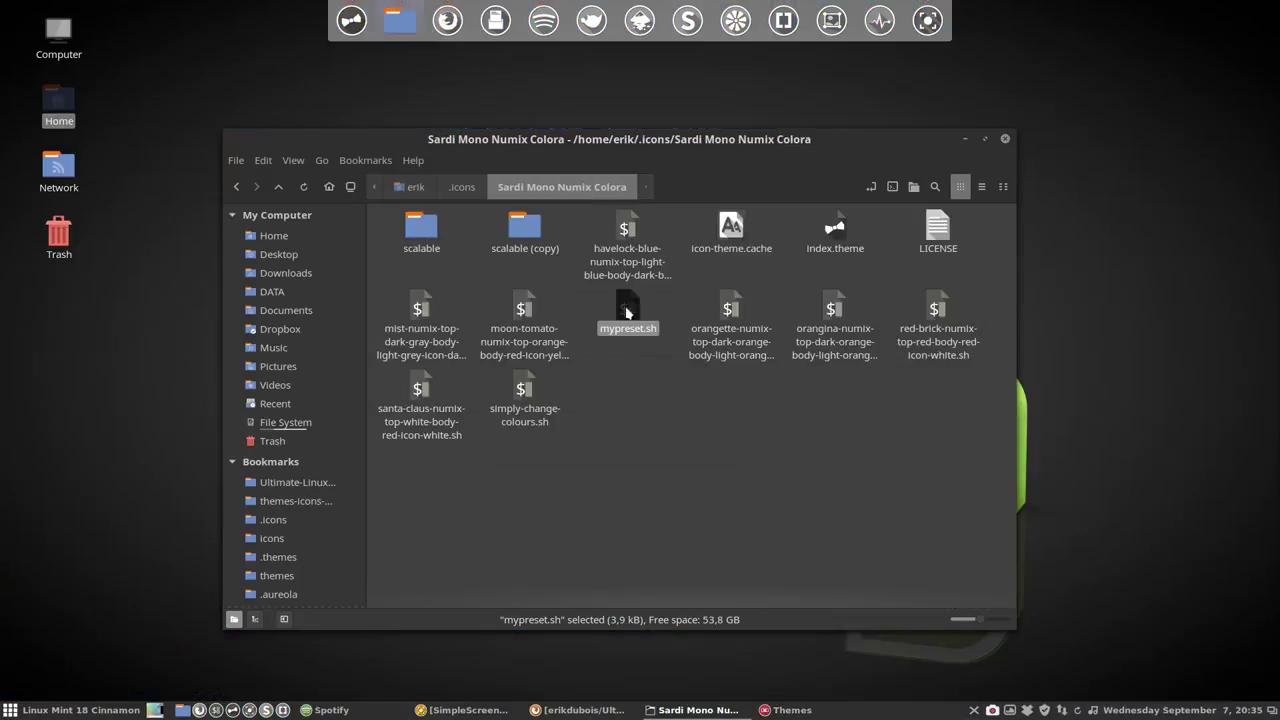
Close the Themes window and open the Home folder to inspect the recoloured folder icons
left_click(663, 443)
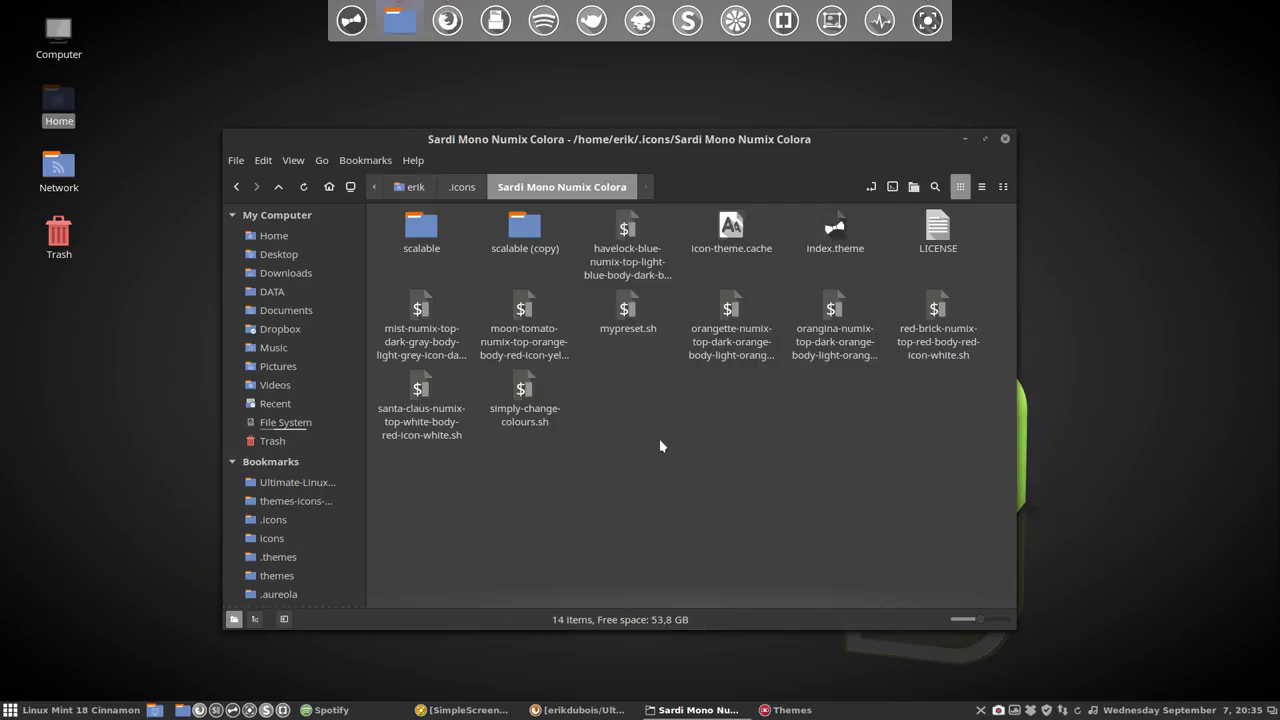
left_click(771, 710)
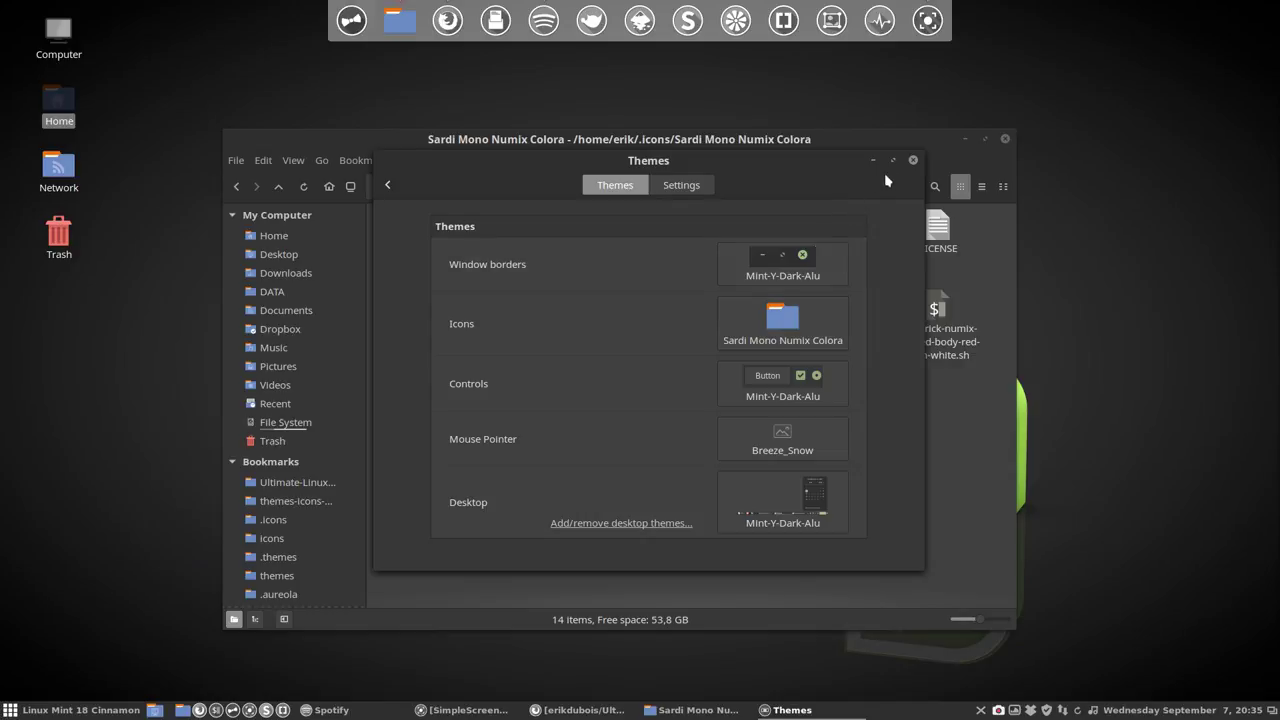
left_click(913, 160)
left_click(274, 236)
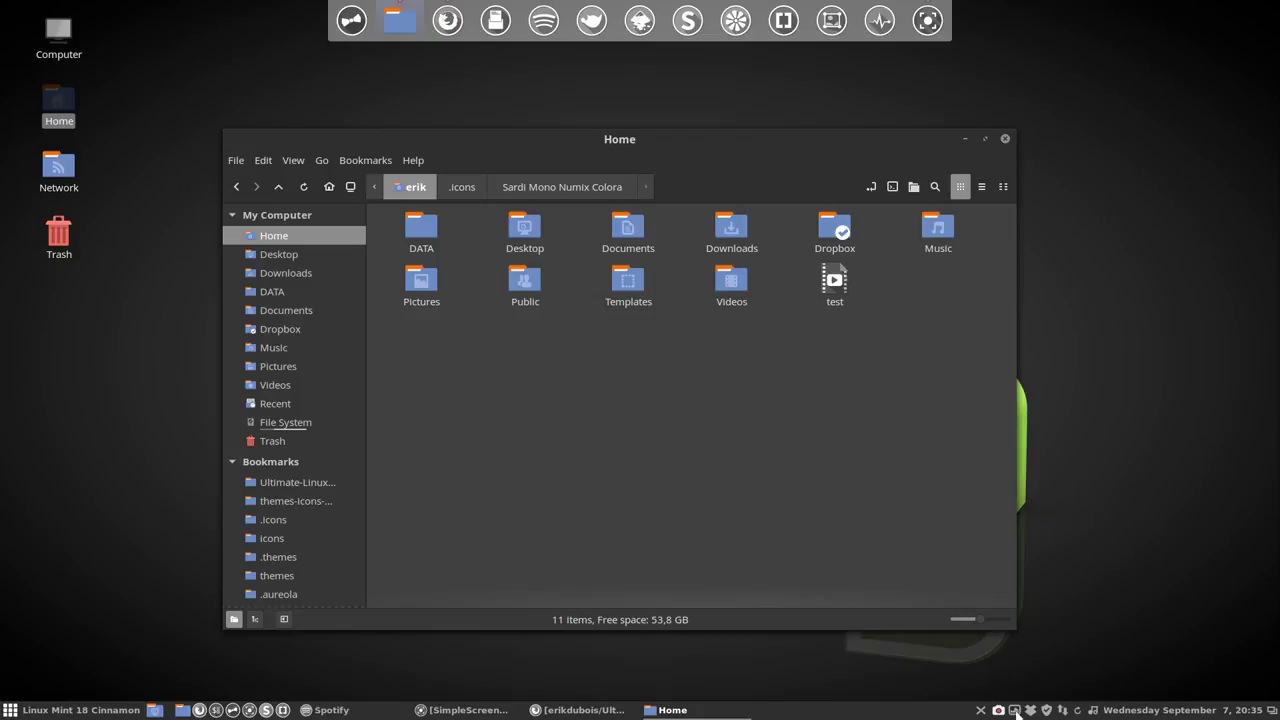
Minimize the file manager and switch the desktop to the previous wallpaper
left_click(964, 138)
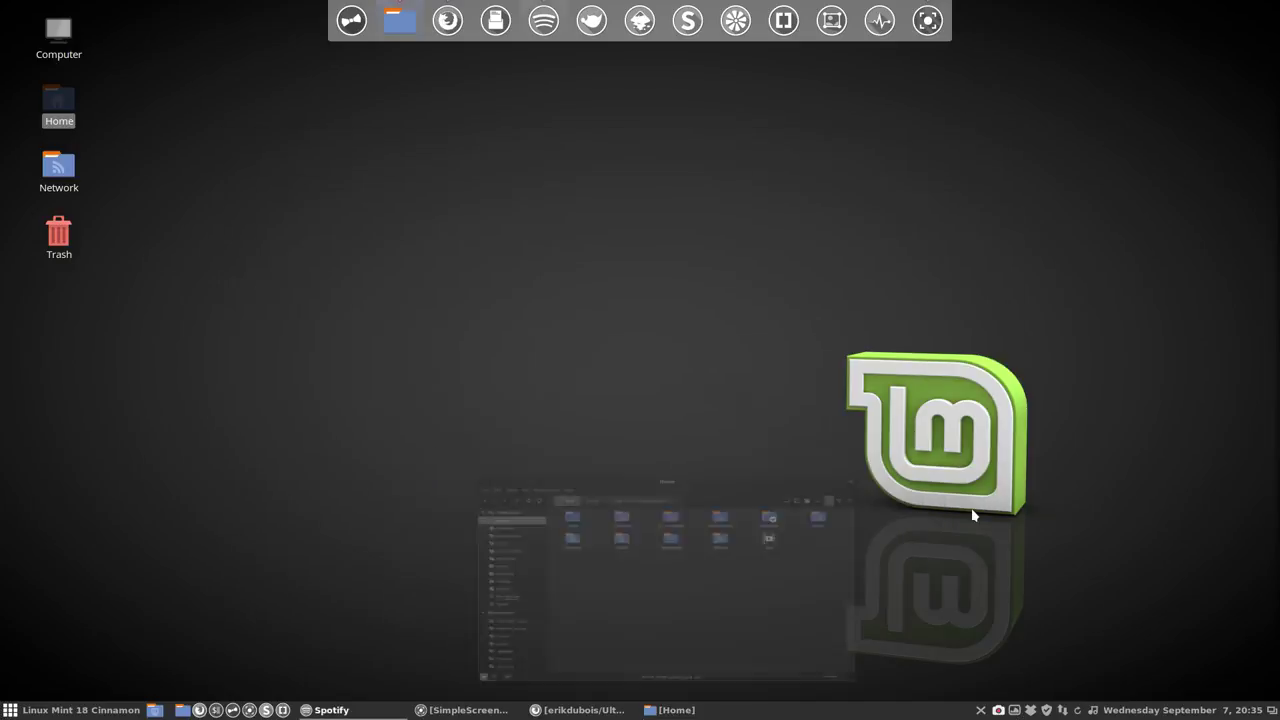
left_click(1015, 710)
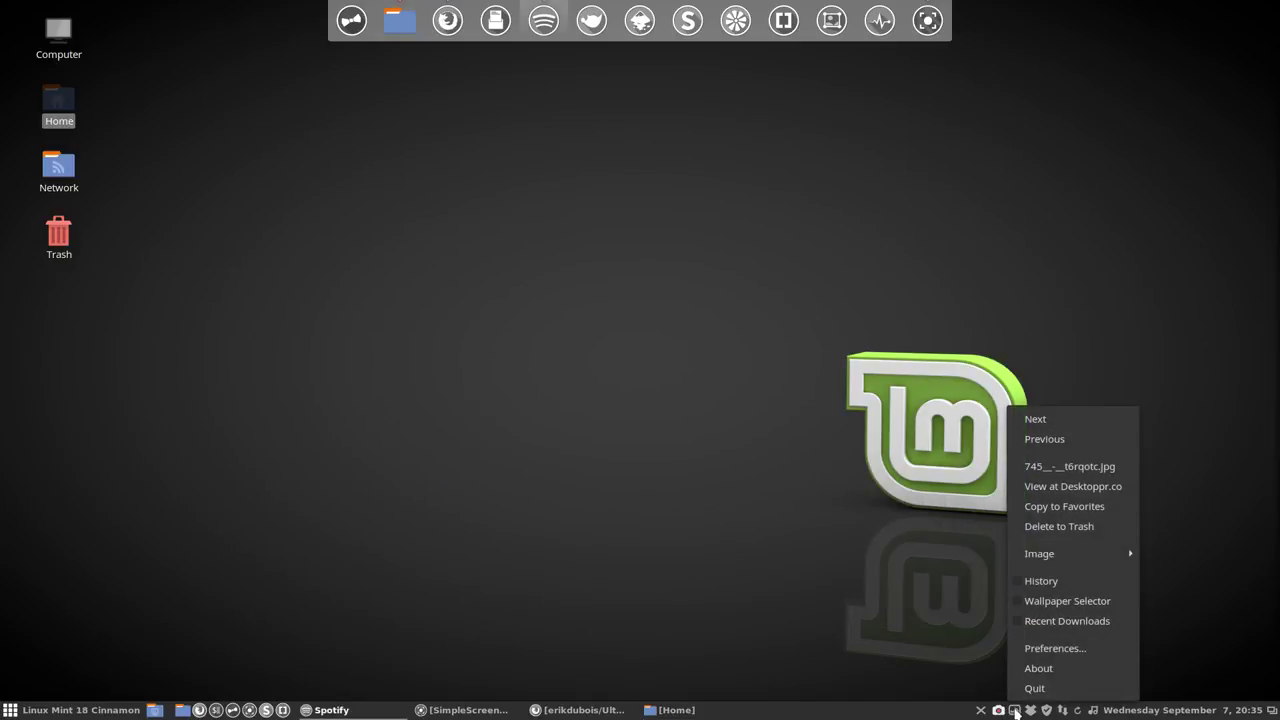
left_click(1050, 438)
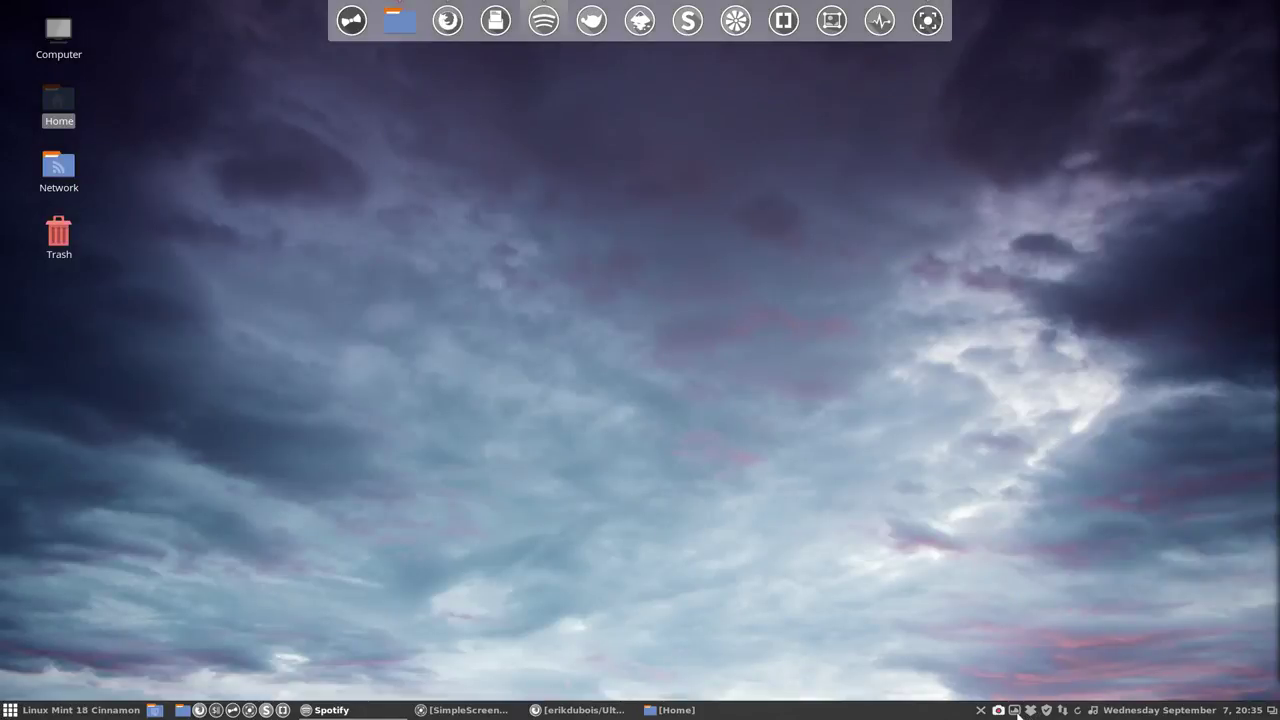
Cycle through the desktop wallpapers and settle on the snowy lakeside scene with the lit red house
scroll(1017, 714, "down", 1)
scroll(1017, 714, "down", 1)
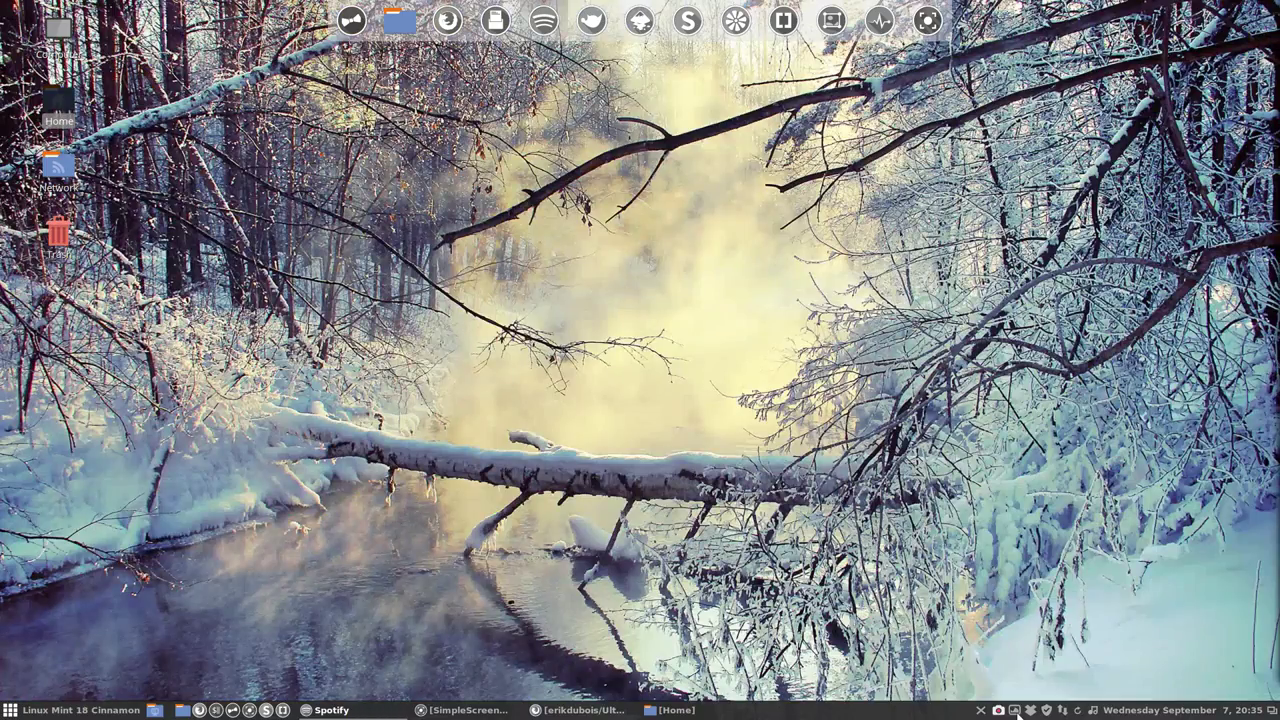
scroll(1017, 714, "up", 1)
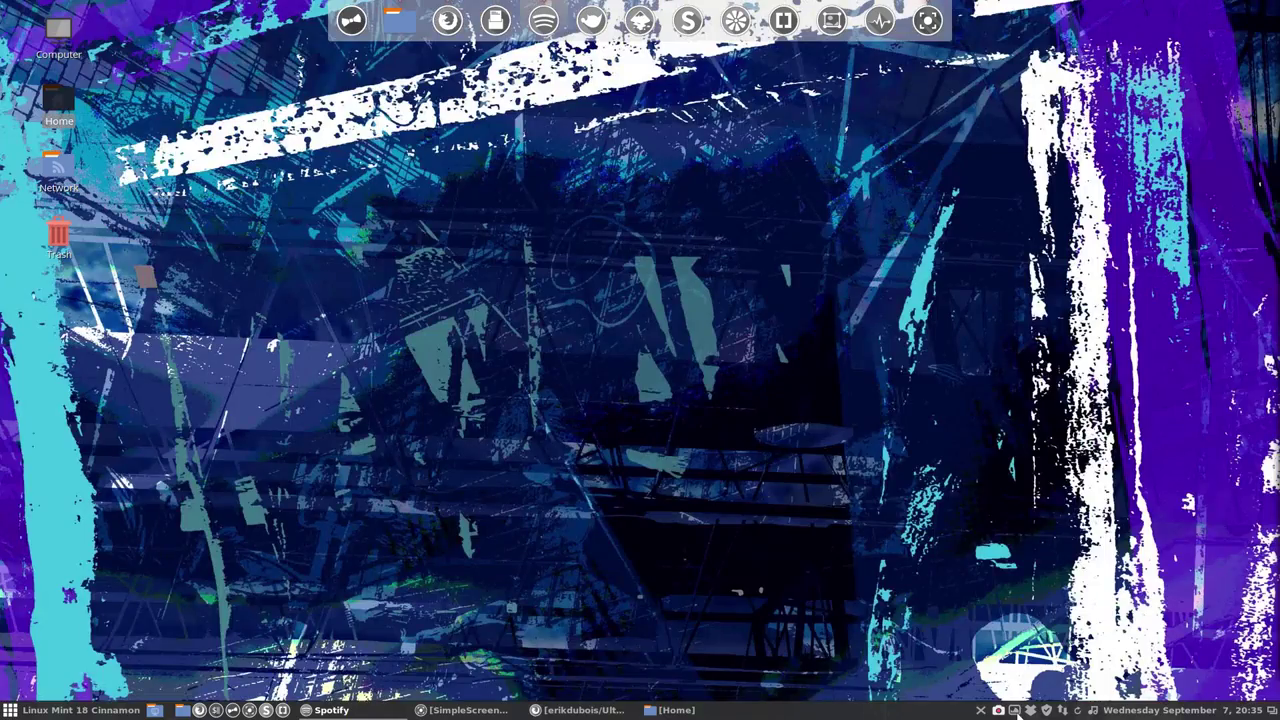
scroll(1017, 714, "up", 1)
scroll(1017, 714, "up", 1)
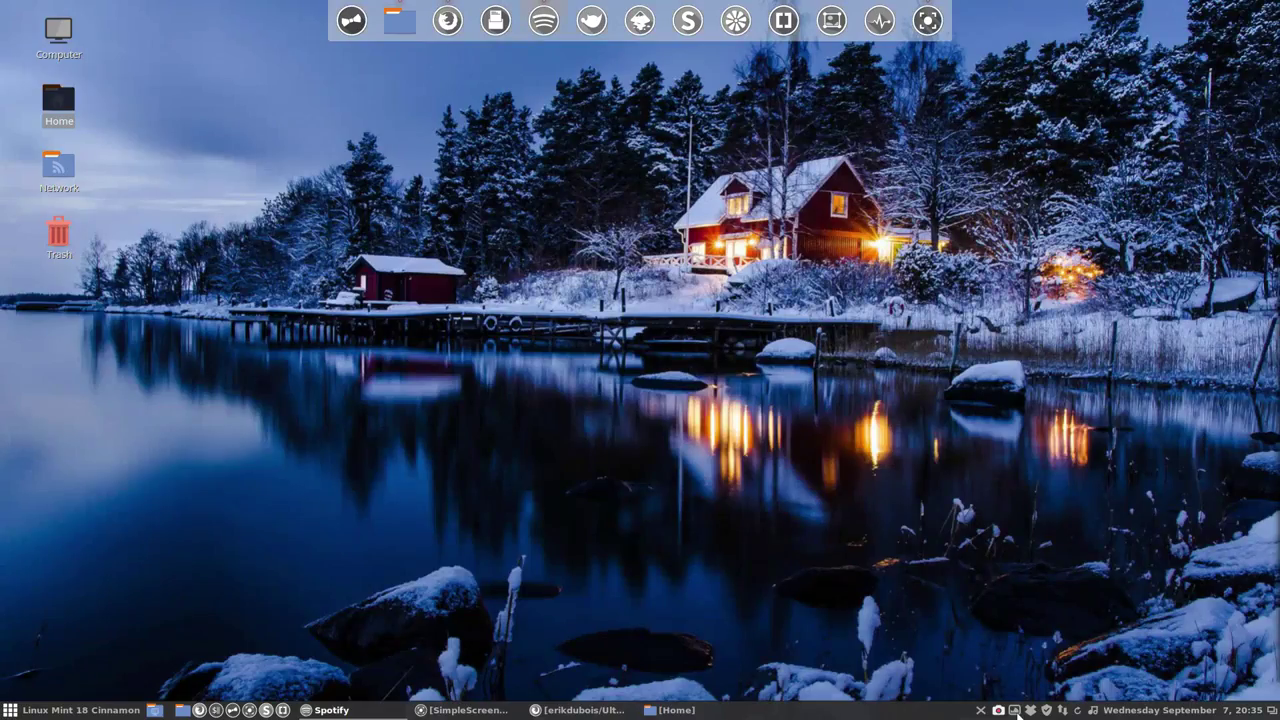
Restore the Home window and move it around the desktop to compare its folder icons with the wallpaper
left_click(672, 710)
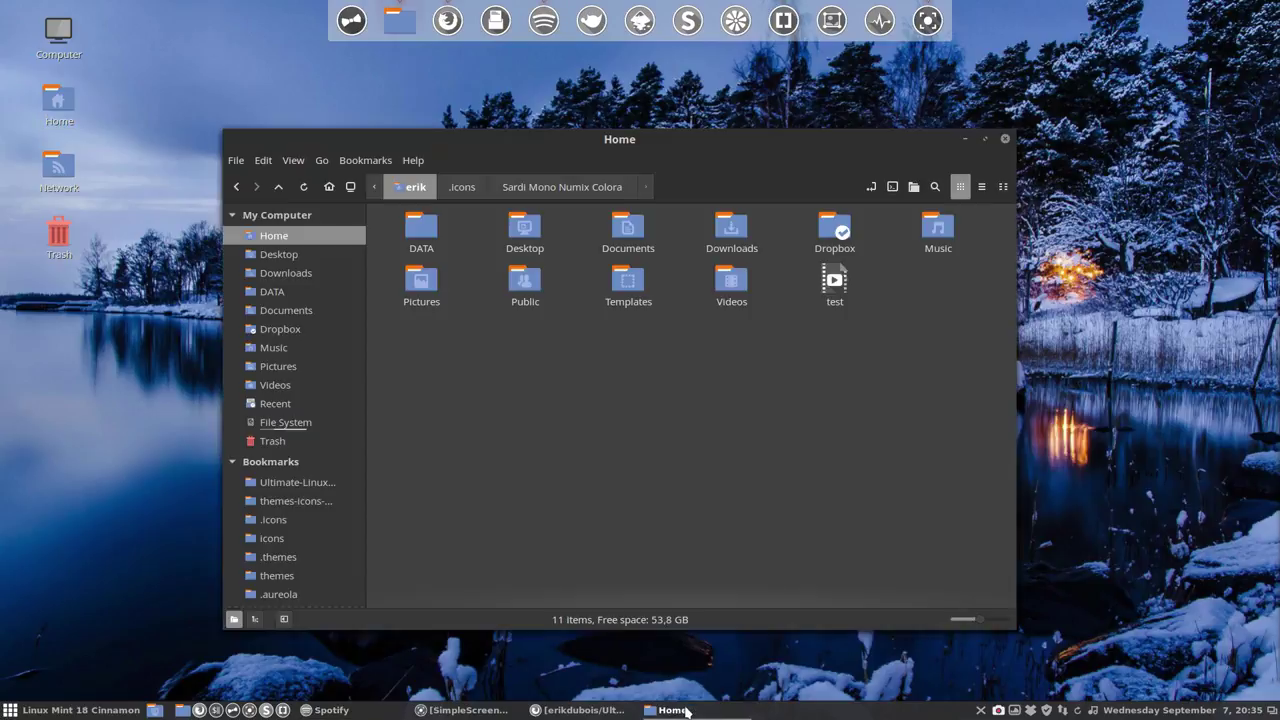
left_click_drag(658, 143, 676, 545)
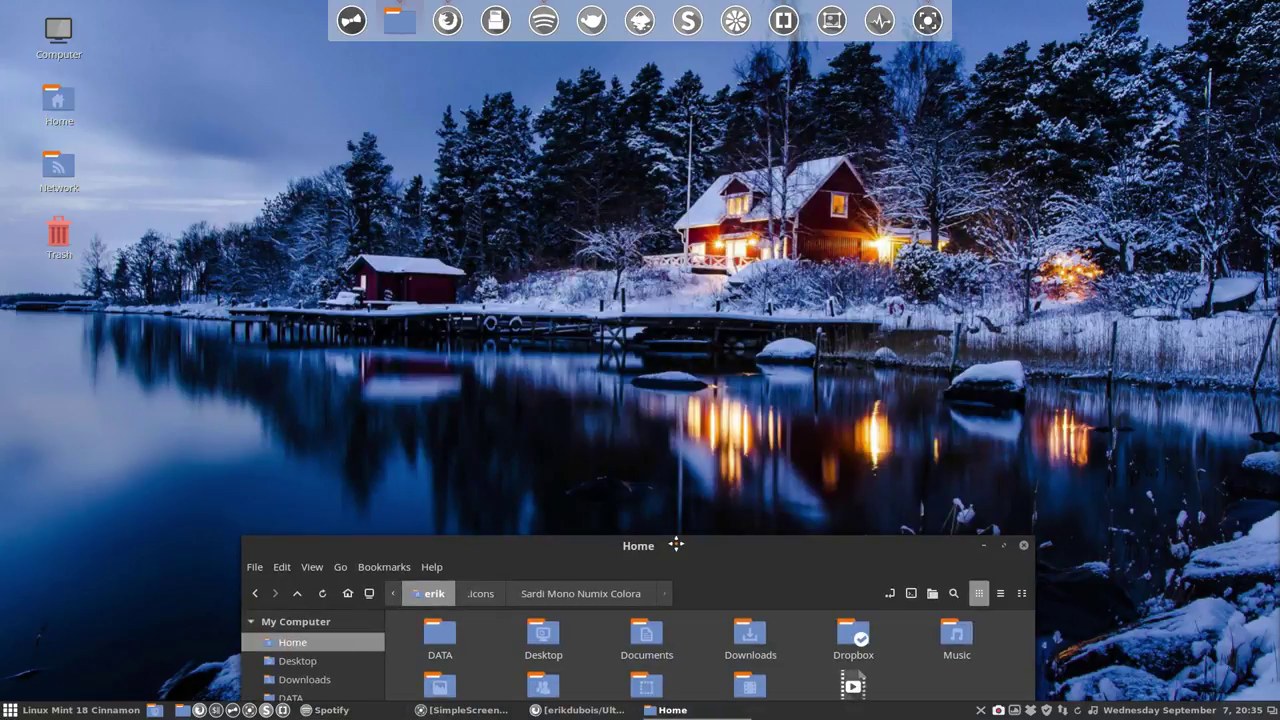
left_click_drag(646, 557, 646, 150)
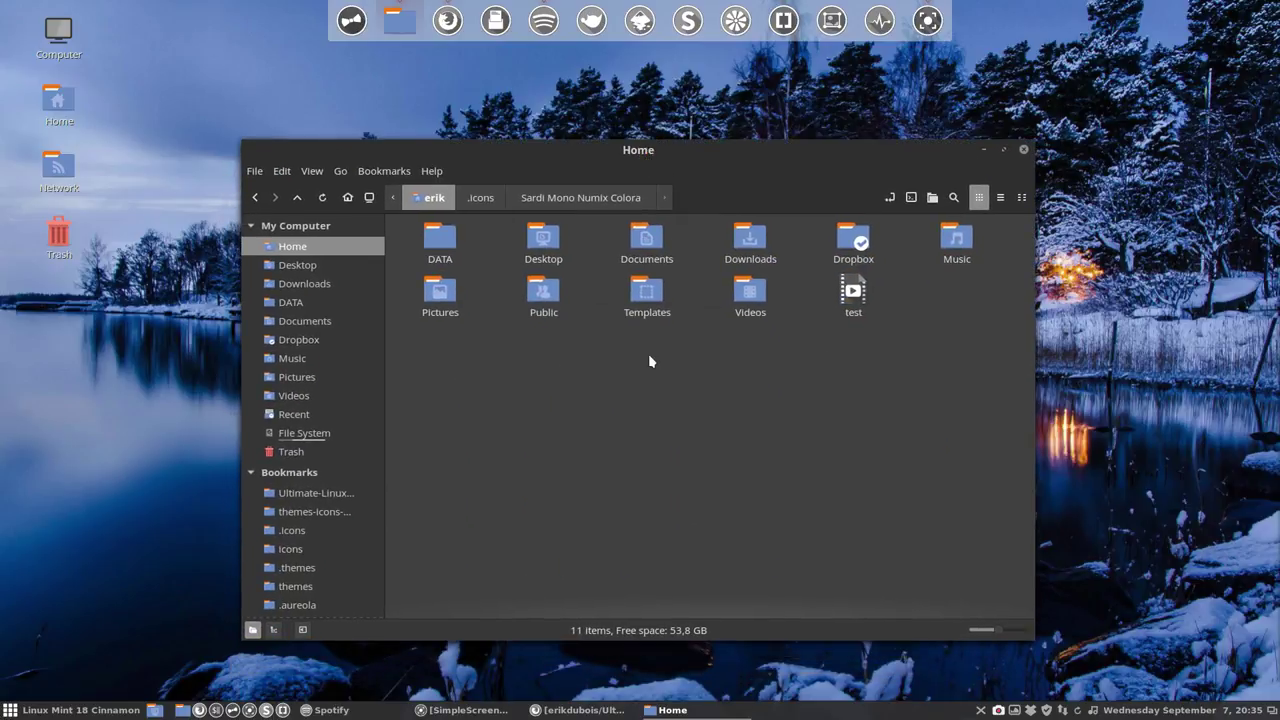
left_click_drag(430, 355, 1011, 214)
left_click(876, 594)
left_click_drag(735, 158, 712, 134)
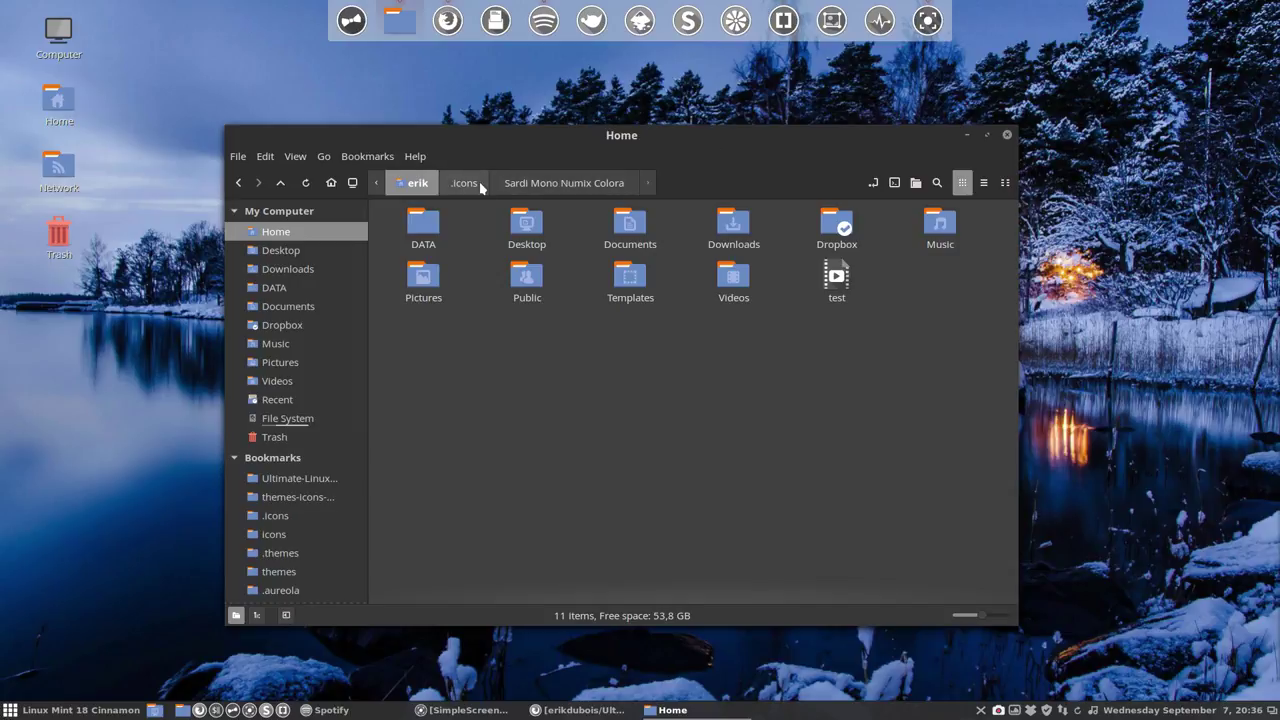
Launch Gpick, look up the names of the most recently picked colours at the palette's end, and close it
left_click(103, 716)
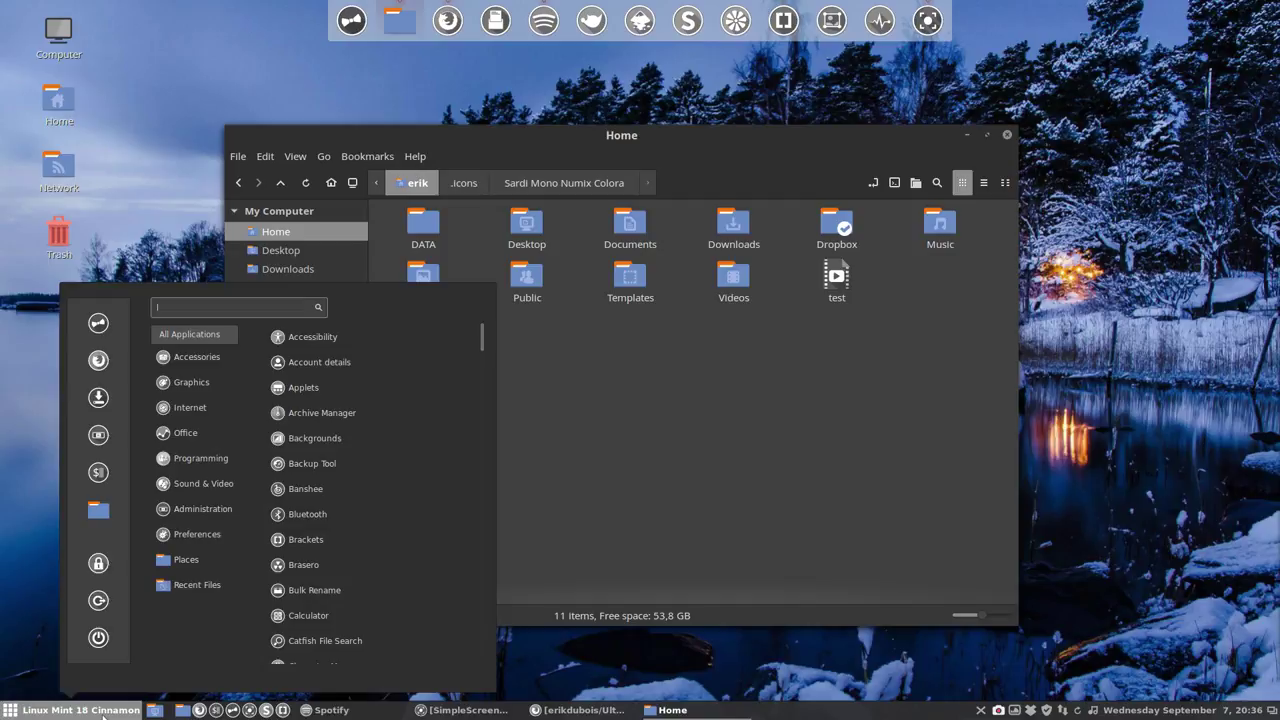
type("spot")
key("Return")
scroll(1188, 655, "down", 5)
scroll(1186, 653, "down", 3)
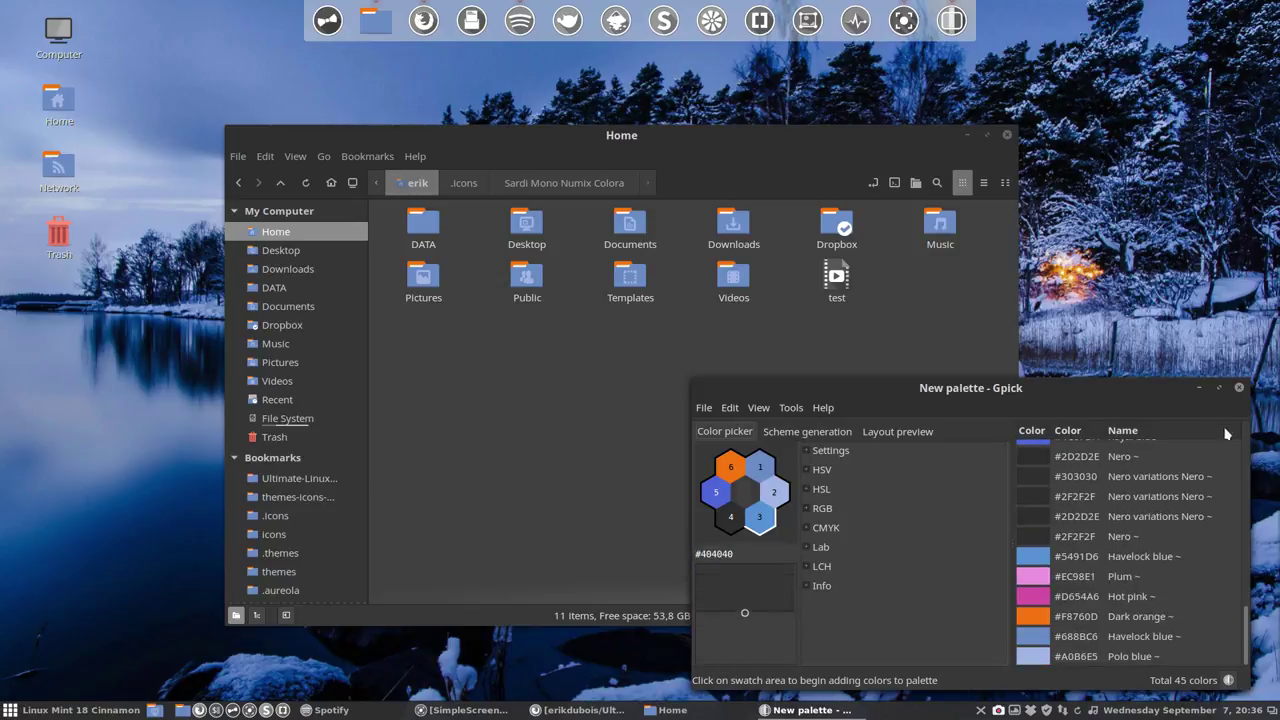
left_click(1236, 388)
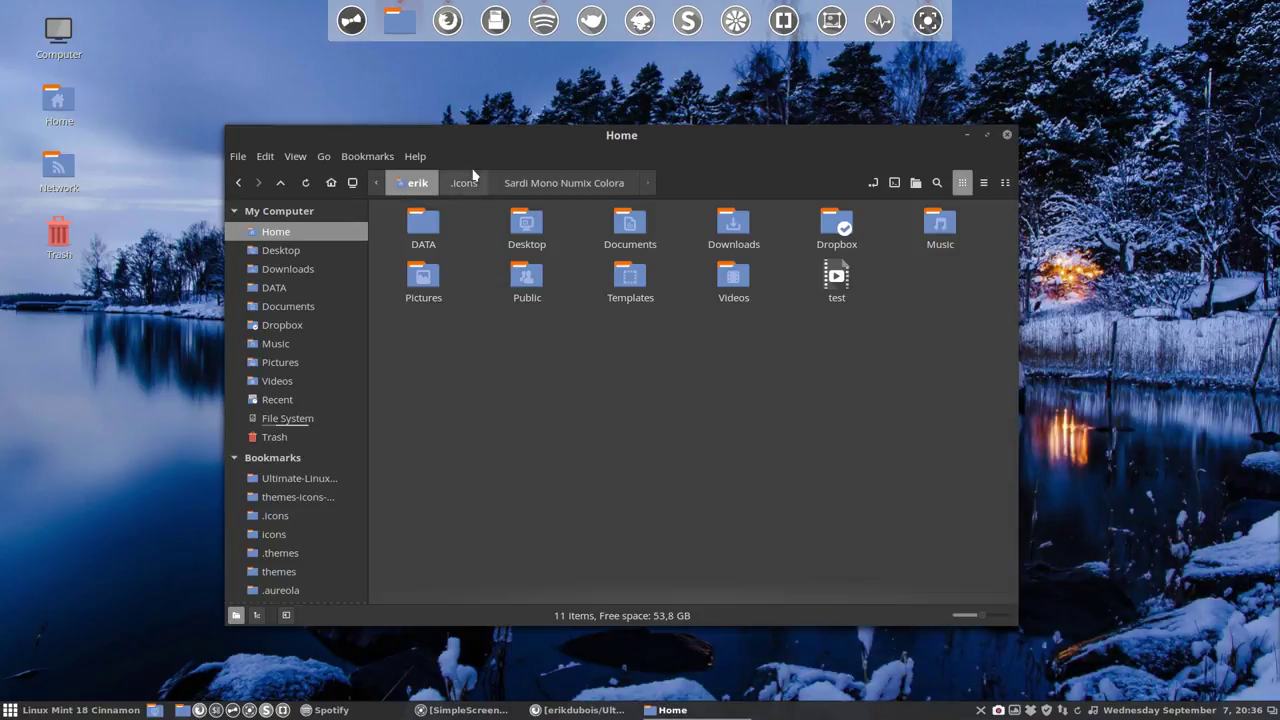
In the Sardi Mono Numix Colora folder, delete the scalable (copy) folder and the icon-theme.cache file
left_click(513, 190)
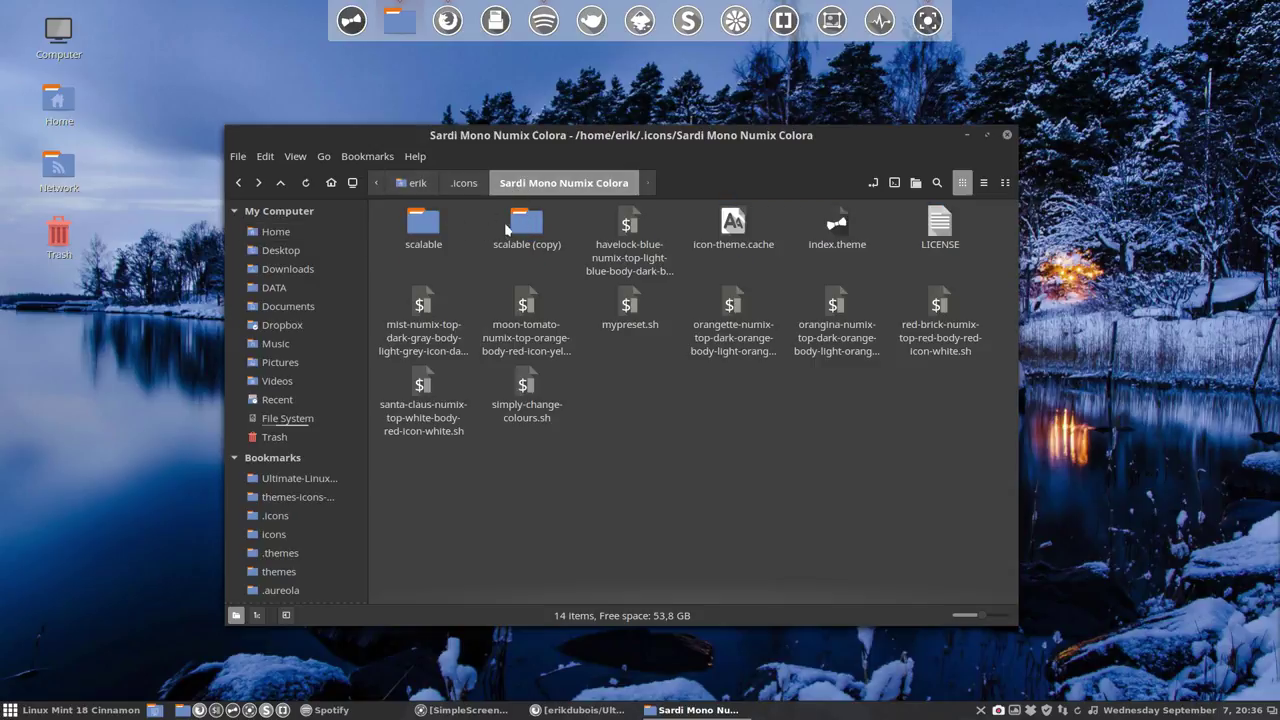
left_click(524, 228)
key("Delete")
left_click(633, 224)
key("Delete")
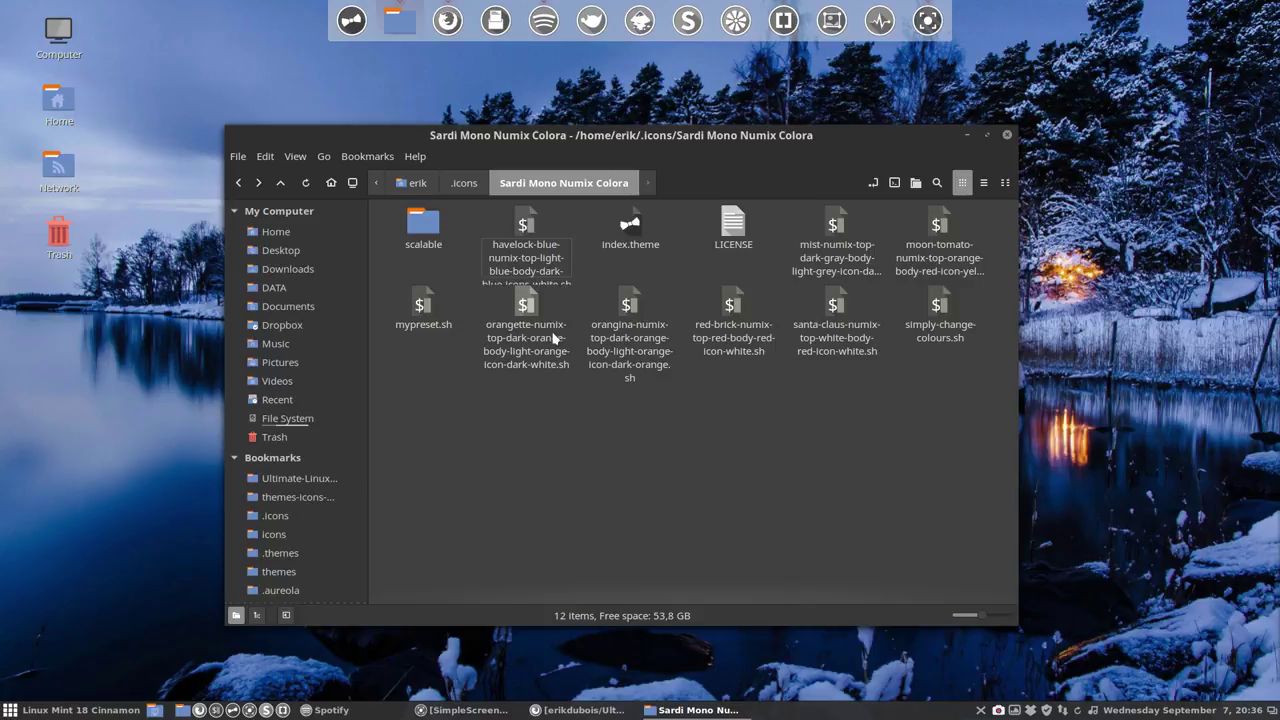
Rename mypreset.sh as polo-top-orange-body-dark-blue-icon-light-blue.sh
left_click(421, 311)
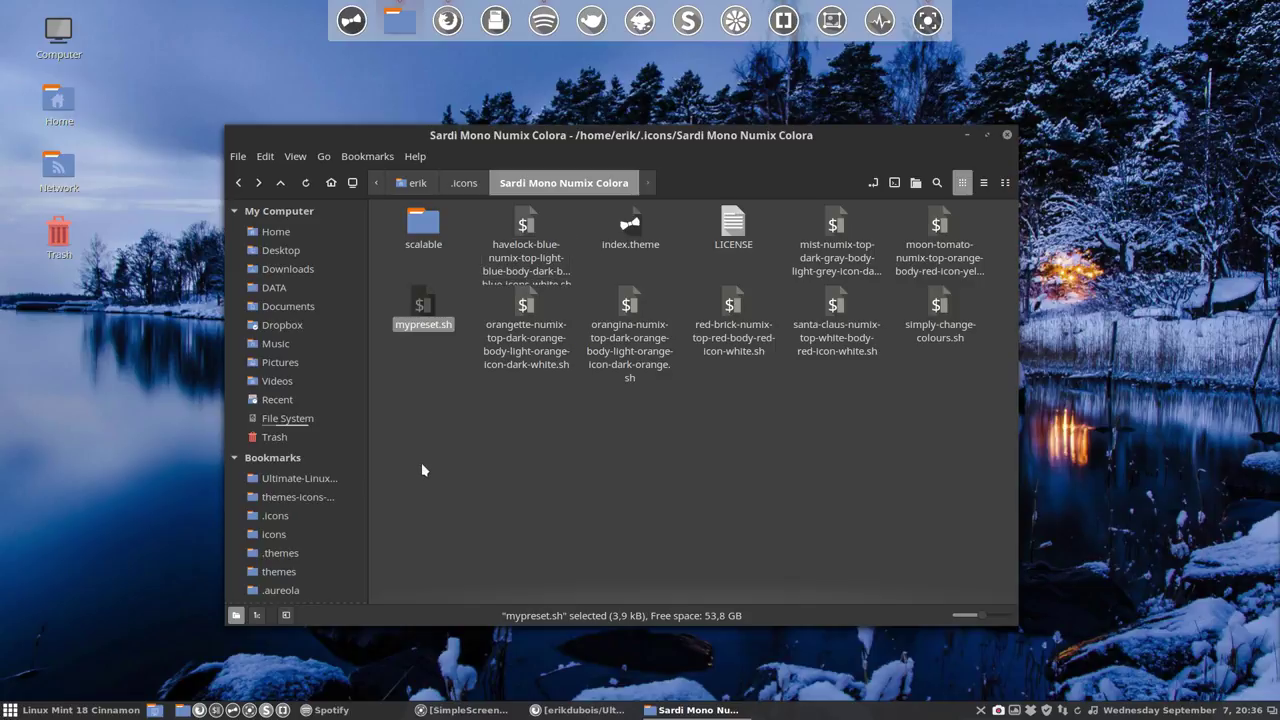
key("F2")
type("polo-")
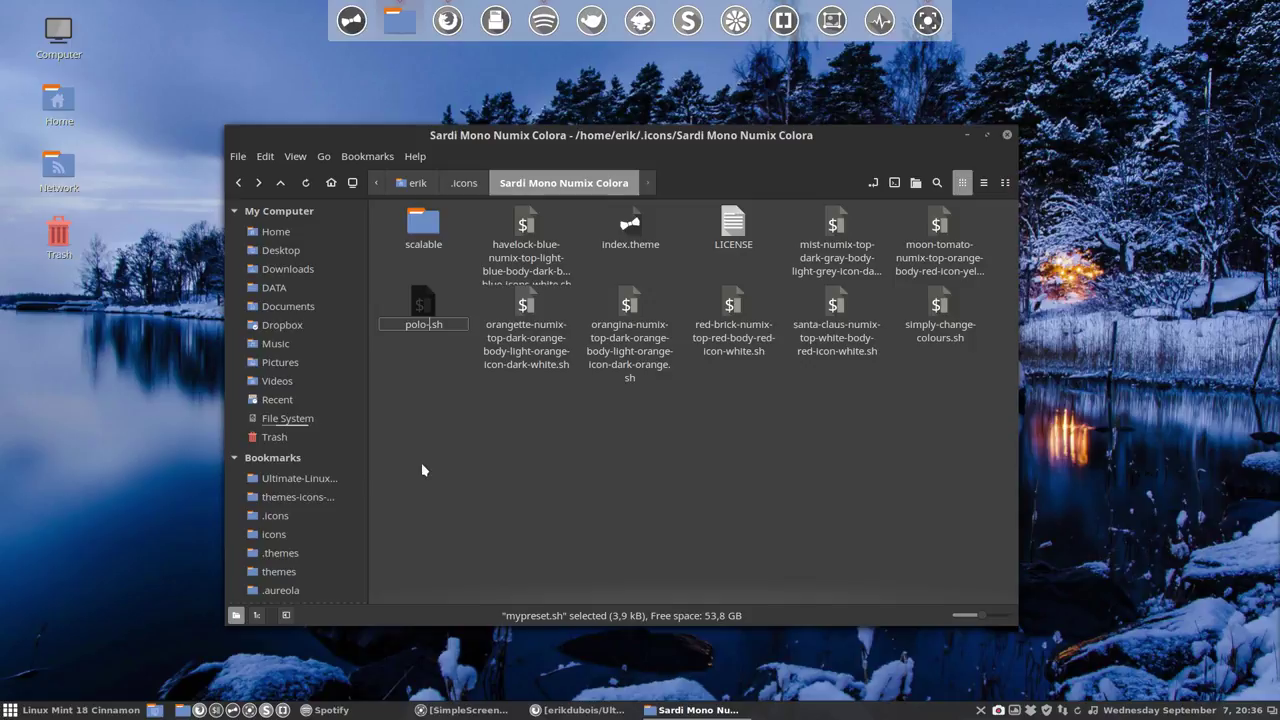
type("top-orange")
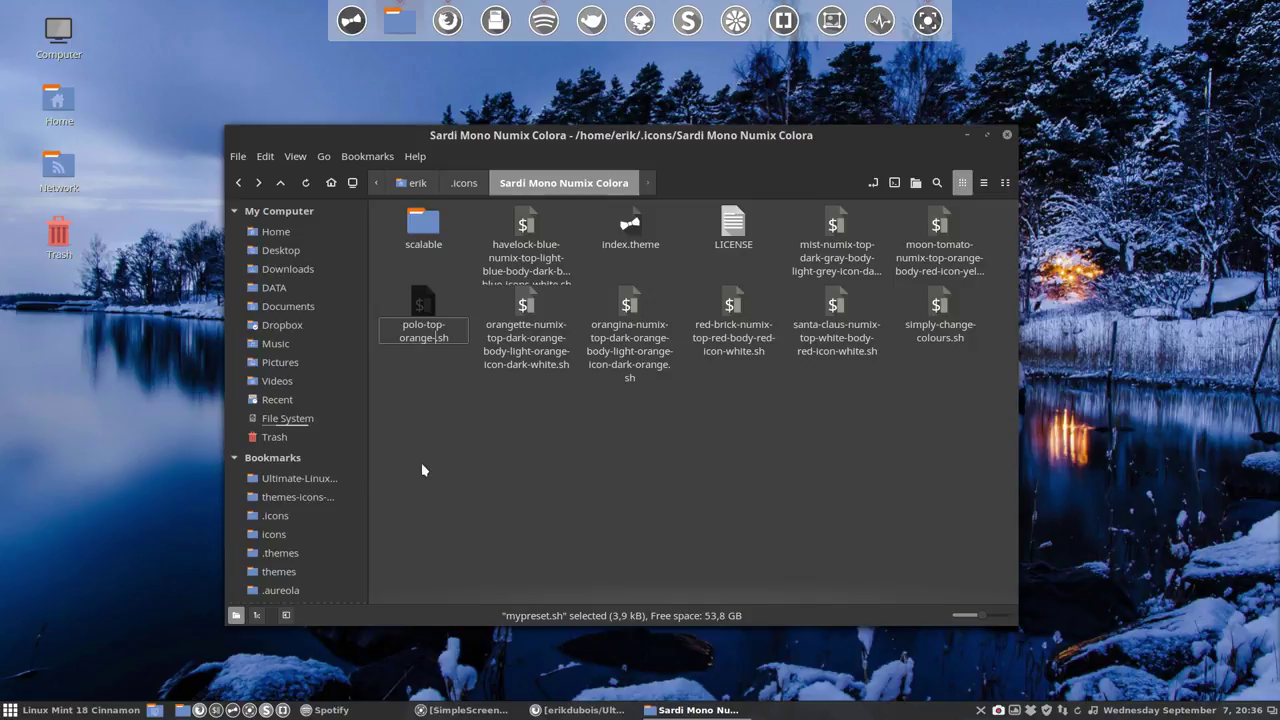
type("-body-dark-blue-icon-light-blue")
key("Return")
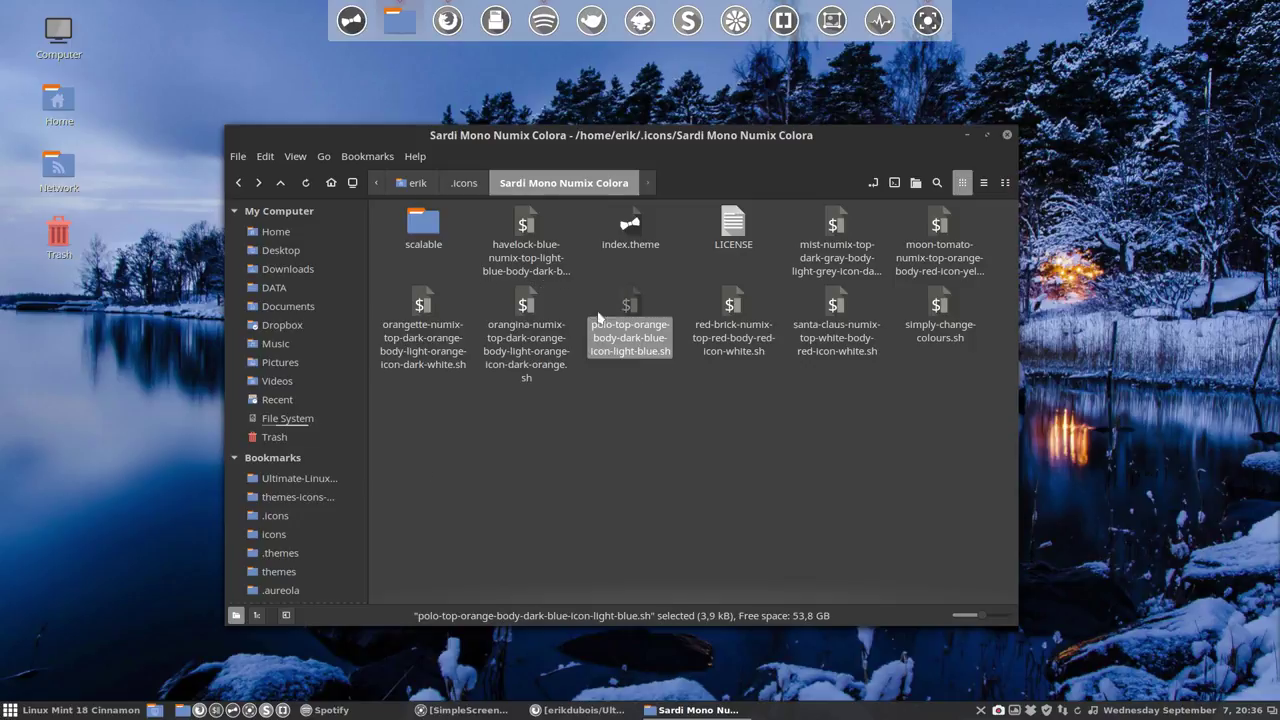
In the .icons folder, rename the Sardi Mono Numix Colora folder as Sardi Mono Numix Colora Polo
left_click(472, 185)
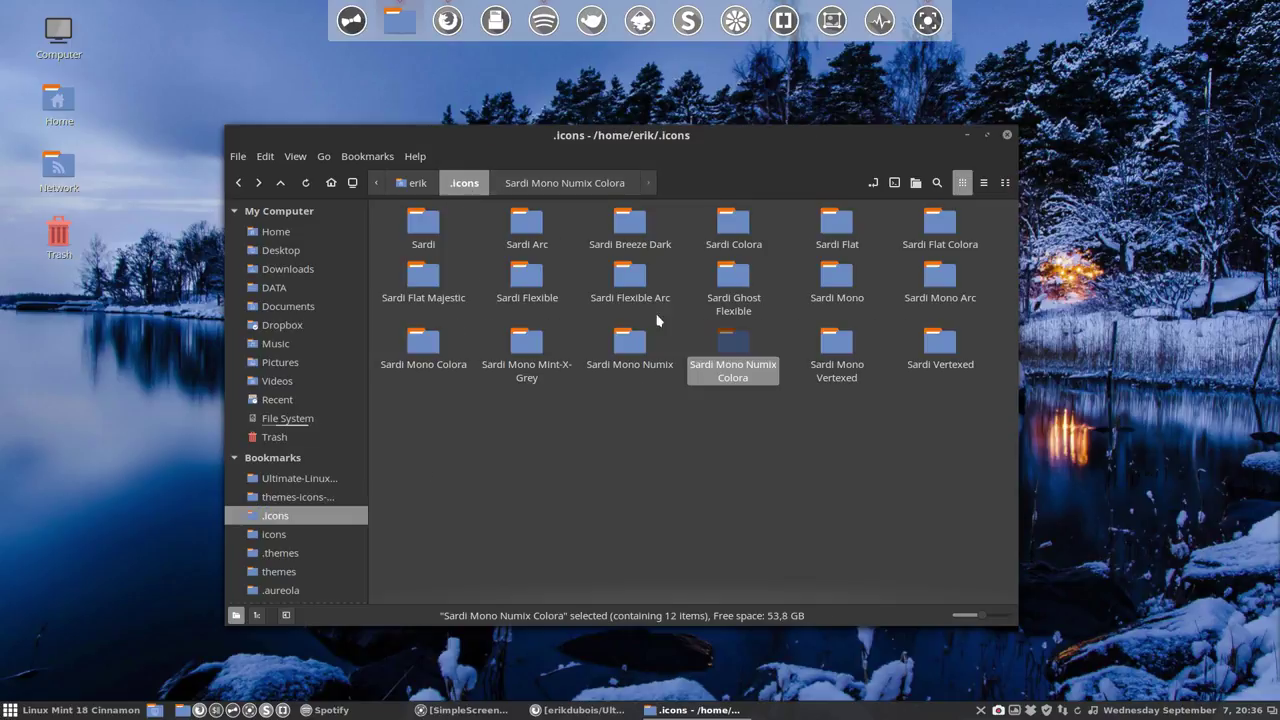
key("F2")
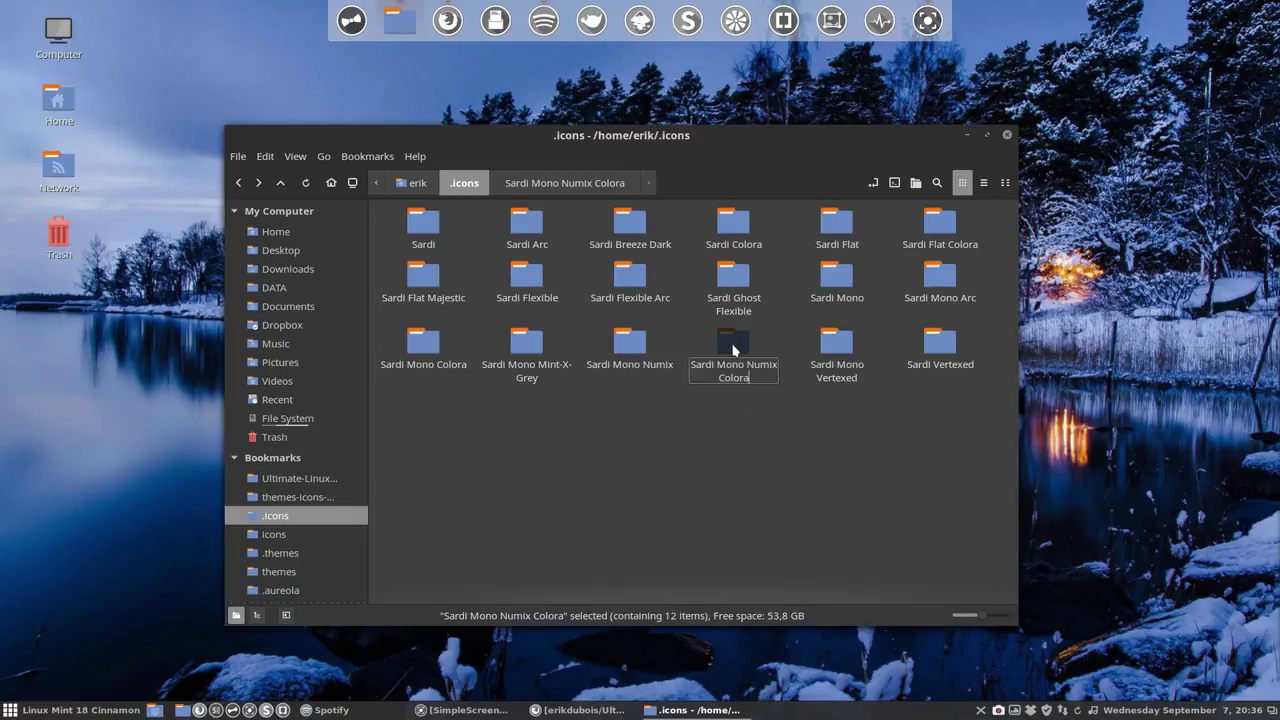
type("Polo")
key("Return")
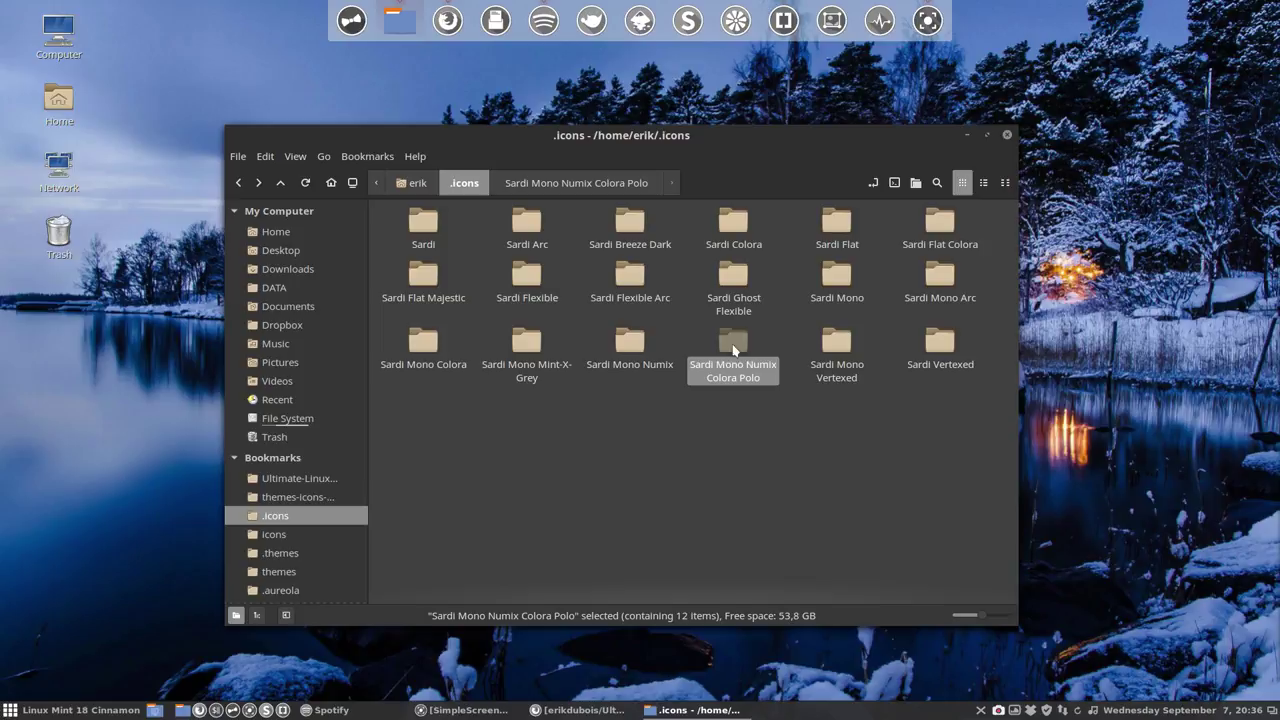
In the Themes settings, set the icons to Sardi Mono Numix Colora Polo and close the window
left_click(70, 710)
left_click(103, 333)
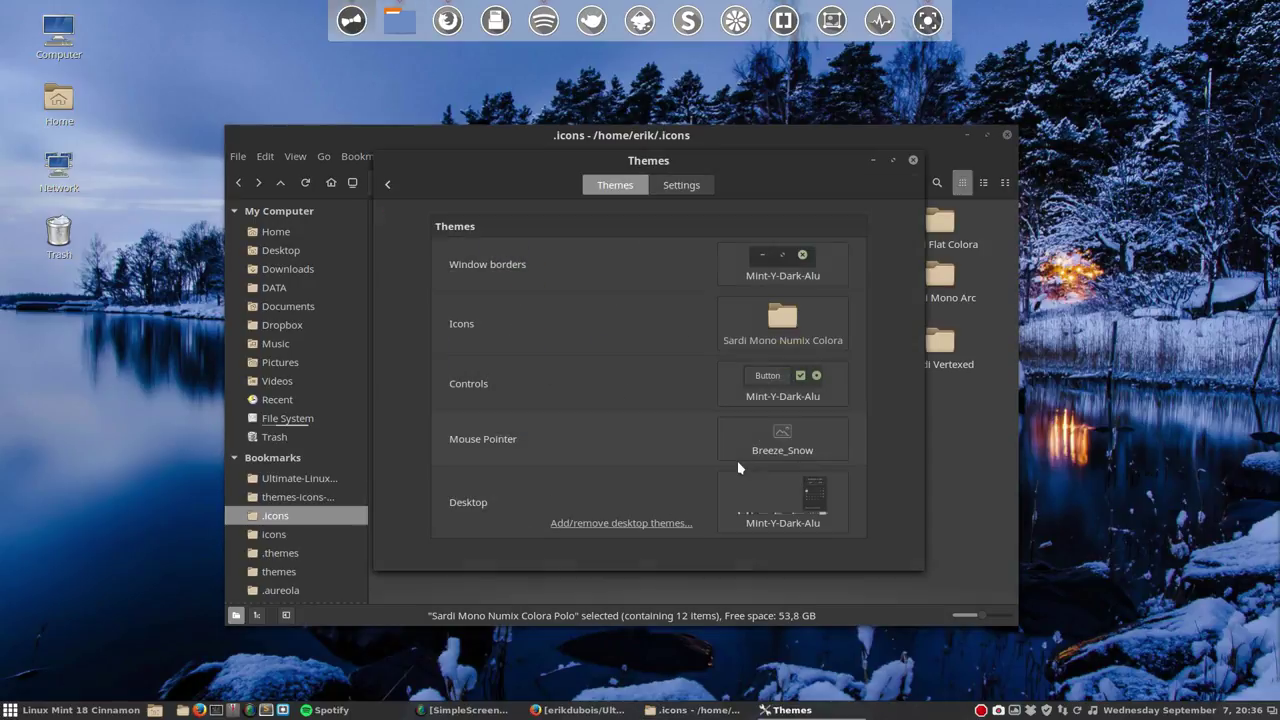
left_click(785, 330)
left_click(905, 570)
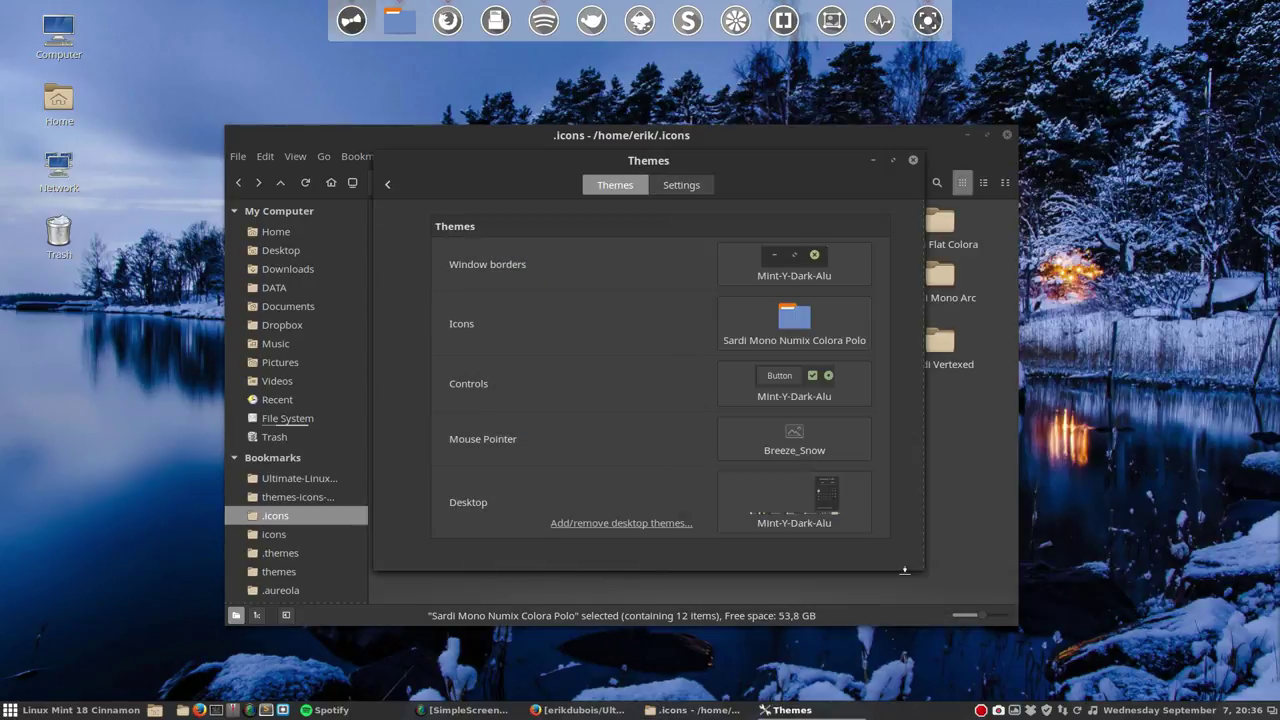
left_click(914, 160)
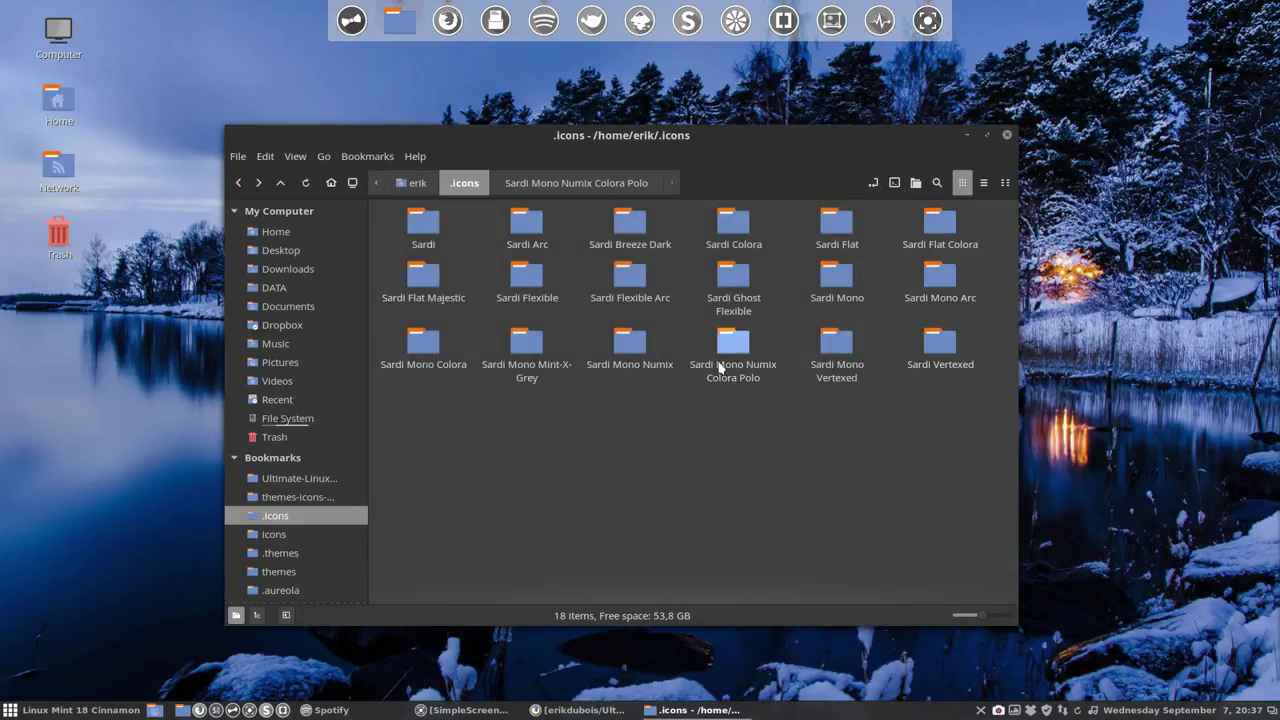
In the Polo theme's index.theme, set the Name to Sardi Mono Numix Colora Polo, save the file and close the editor
double_click(725, 352)
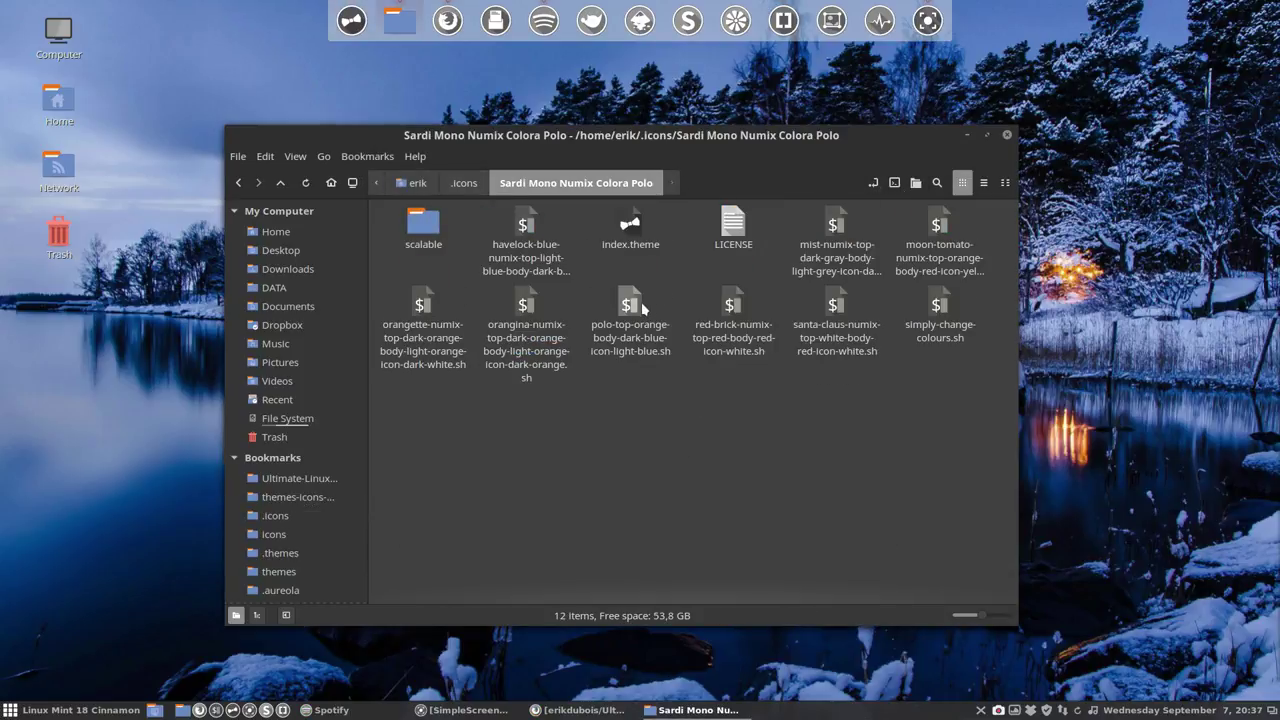
double_click(628, 226)
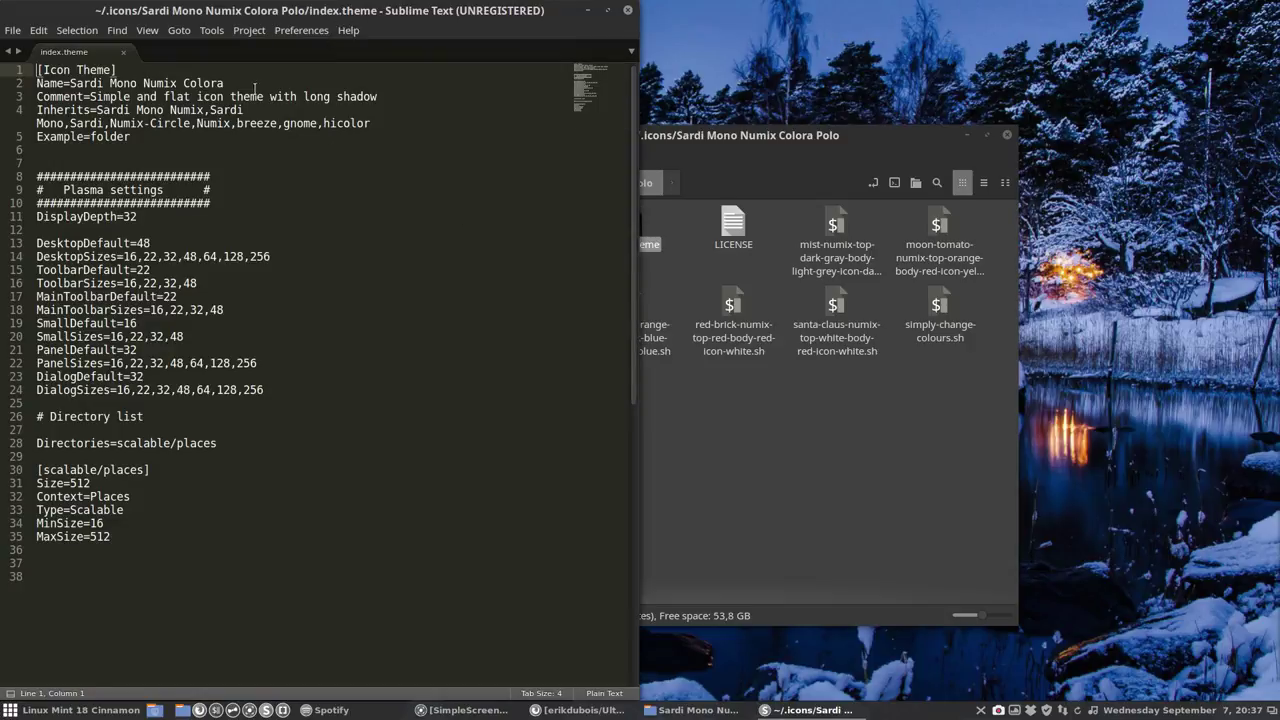
left_click(255, 86)
type("Polo")
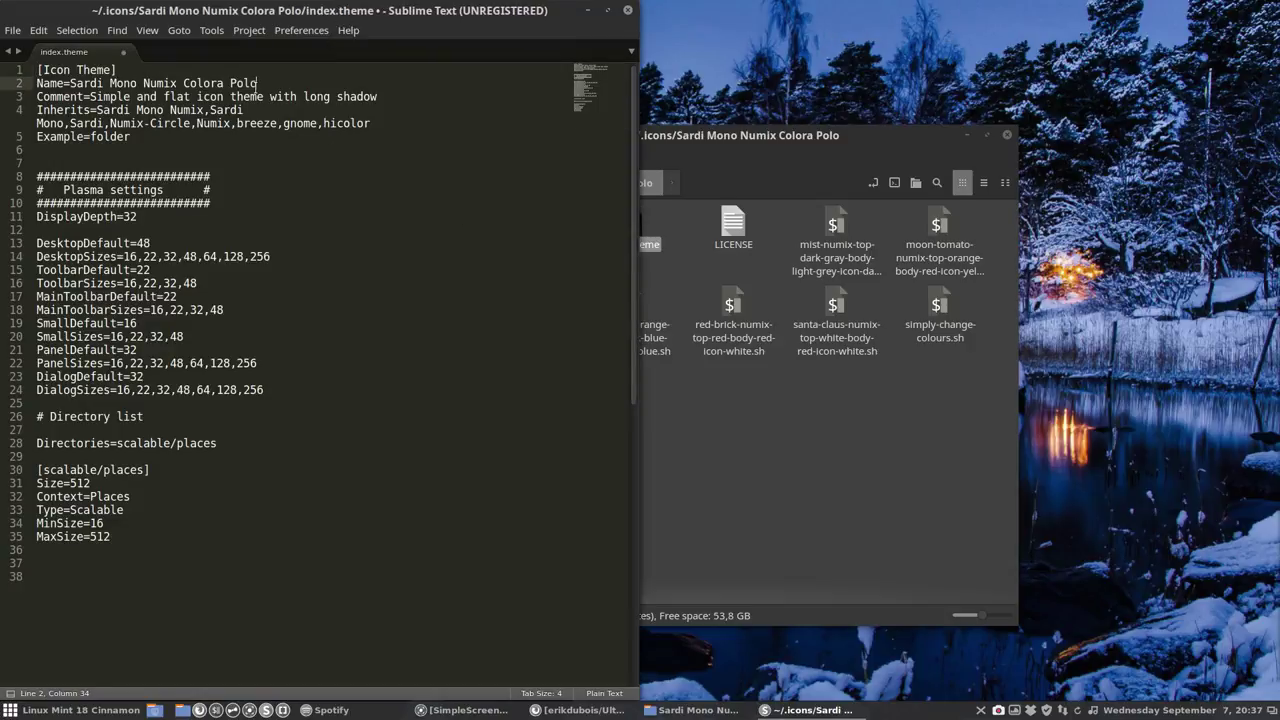
key("ctrl+s")
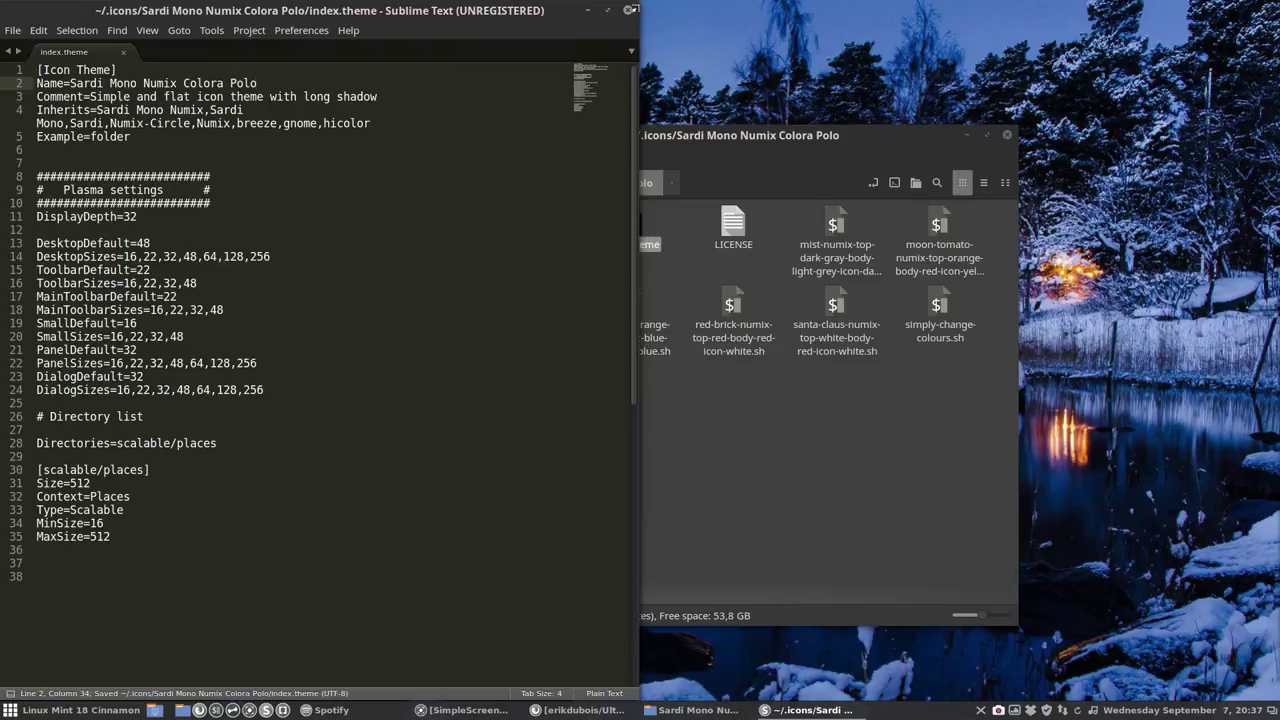
left_click(628, 9)
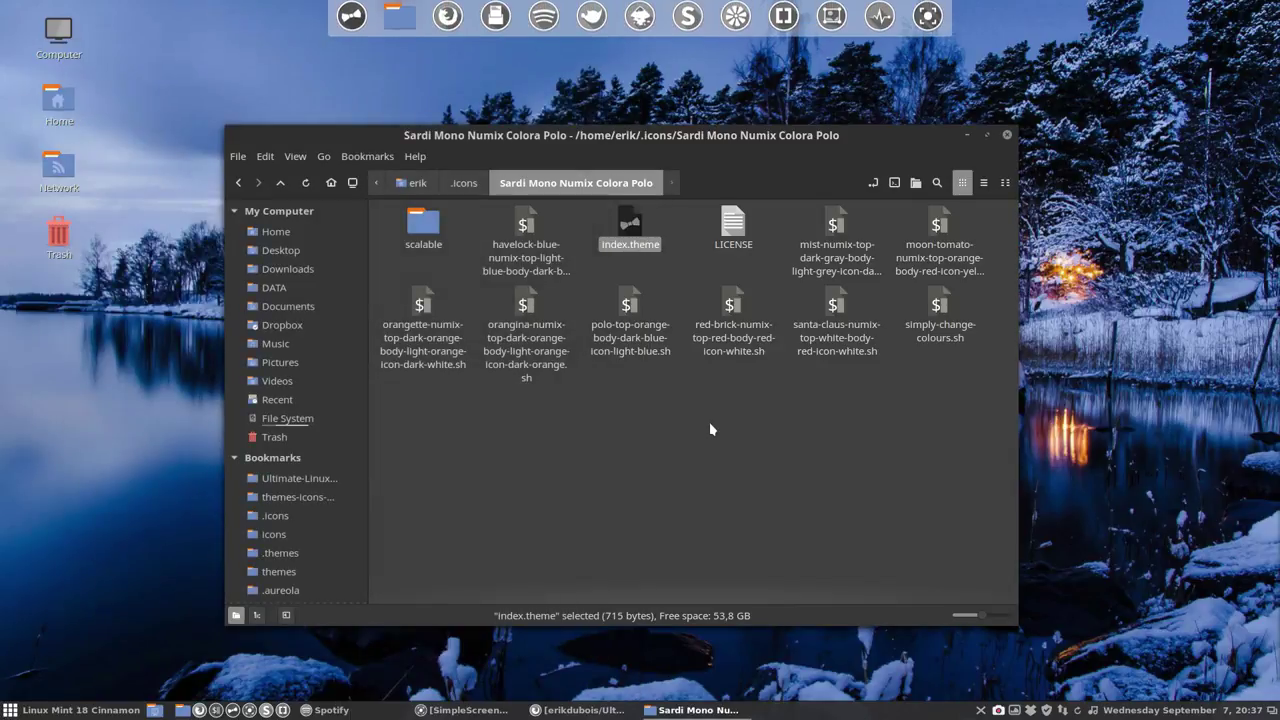
Check the renamed Sardi Mono Numix Colora Polo folder in .icons and return to the Home folder
left_click(472, 193)
left_click(757, 437)
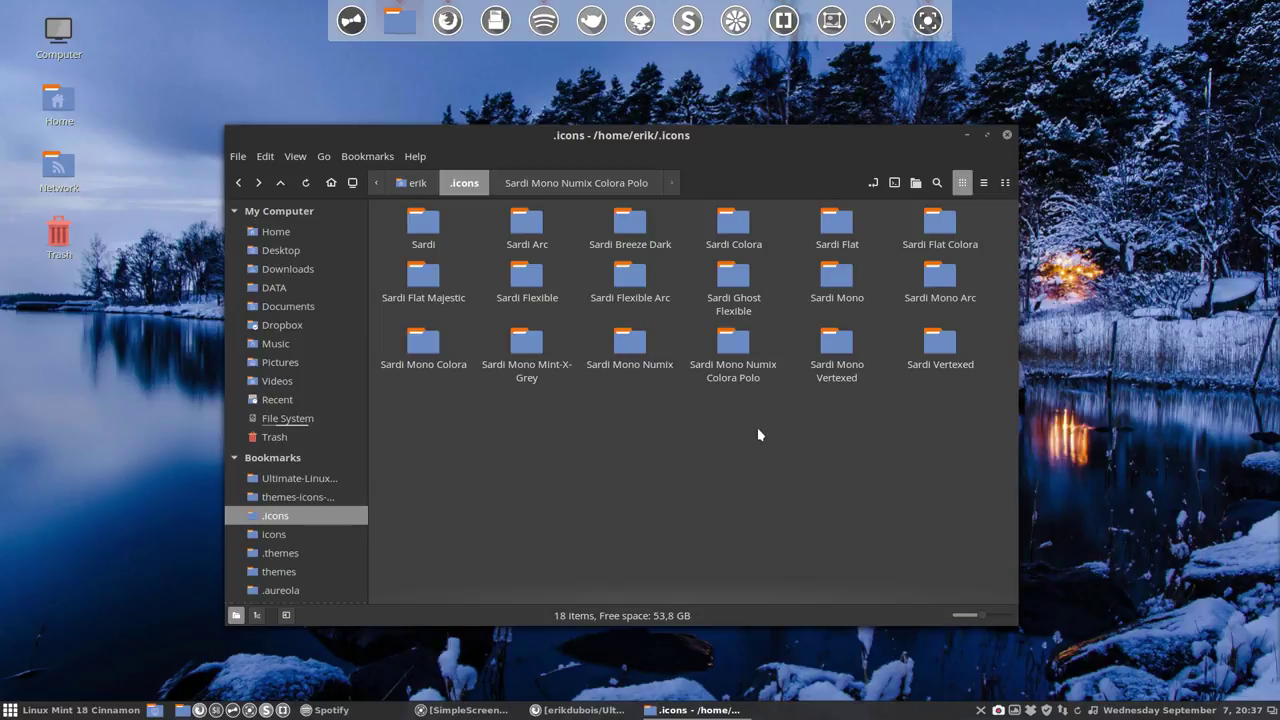
left_click(739, 345)
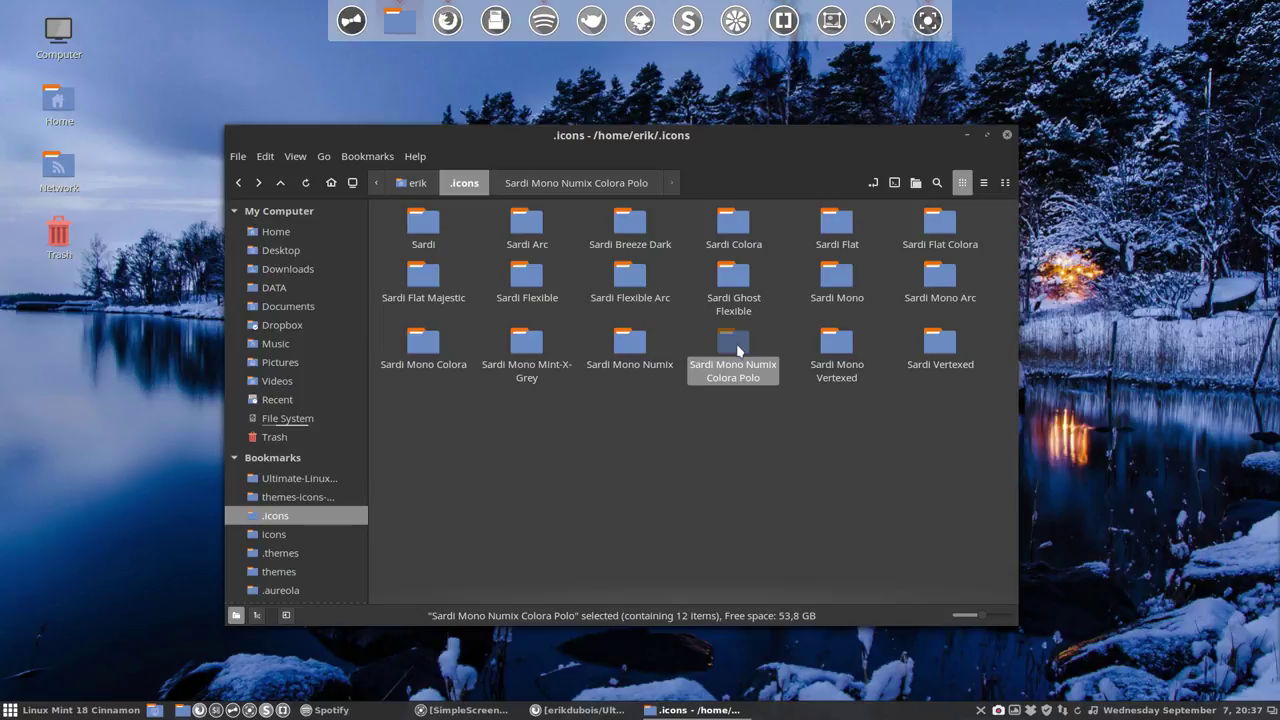
left_click(628, 360)
left_click(340, 236)
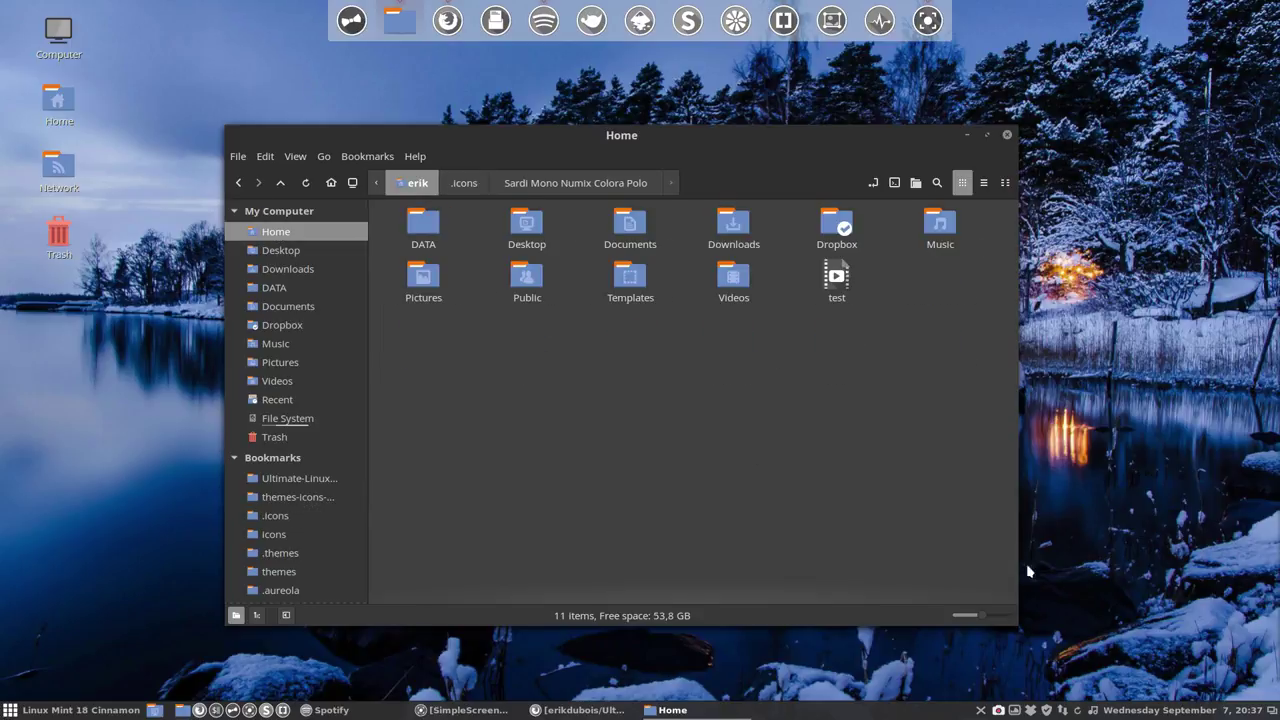
right_click(1001, 712)
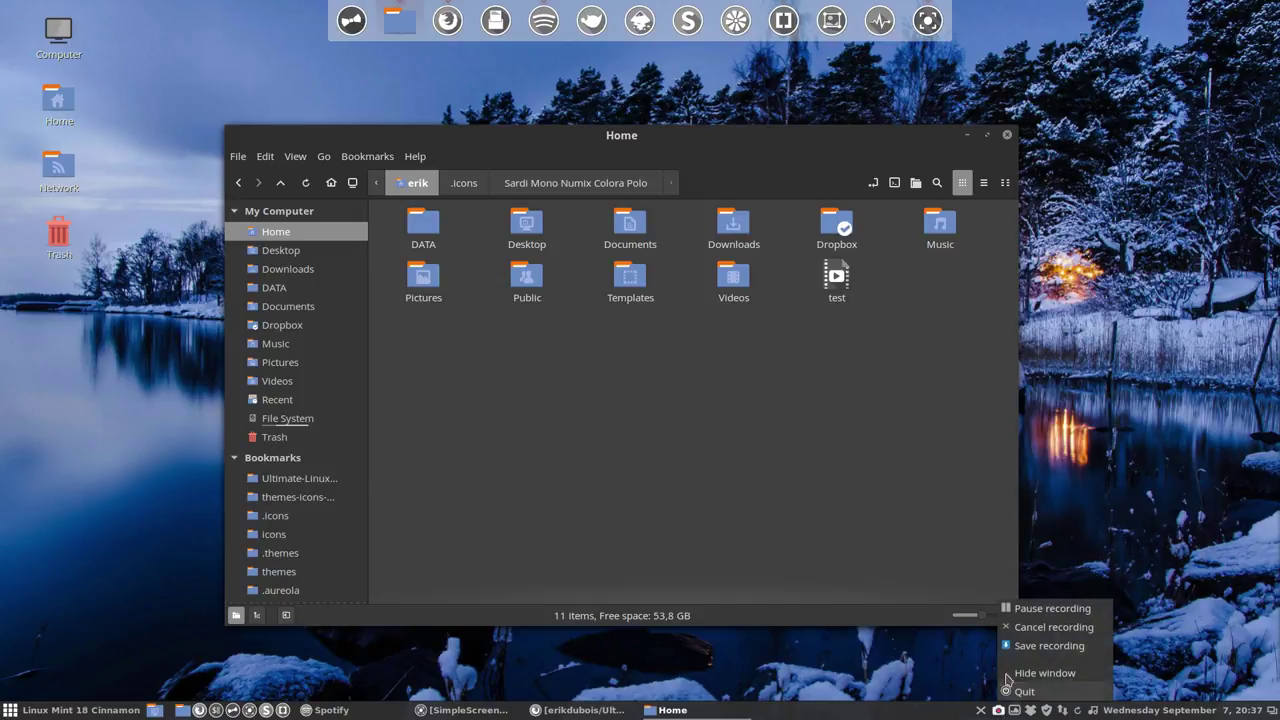